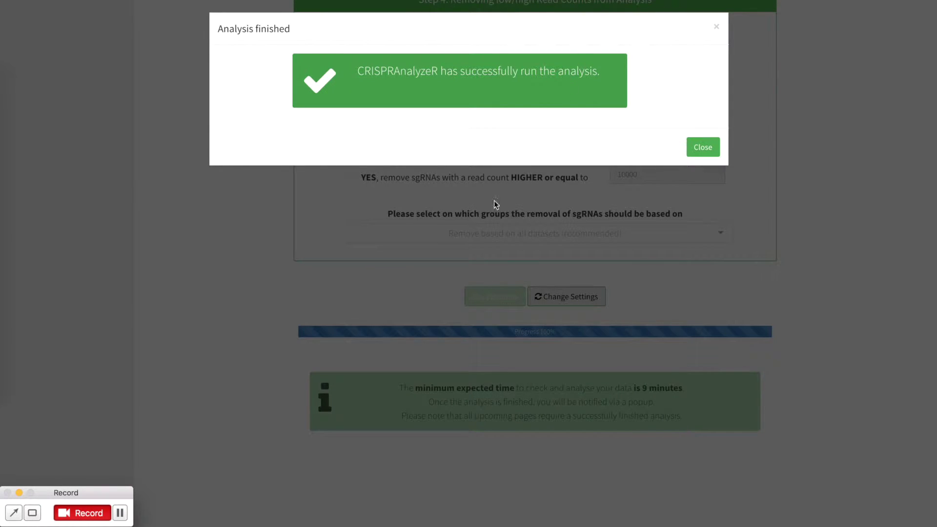
# - Close the 'Analysis finished' notice, leaving Analysis Settings at 100% progress
pyautogui.click(709, 149)
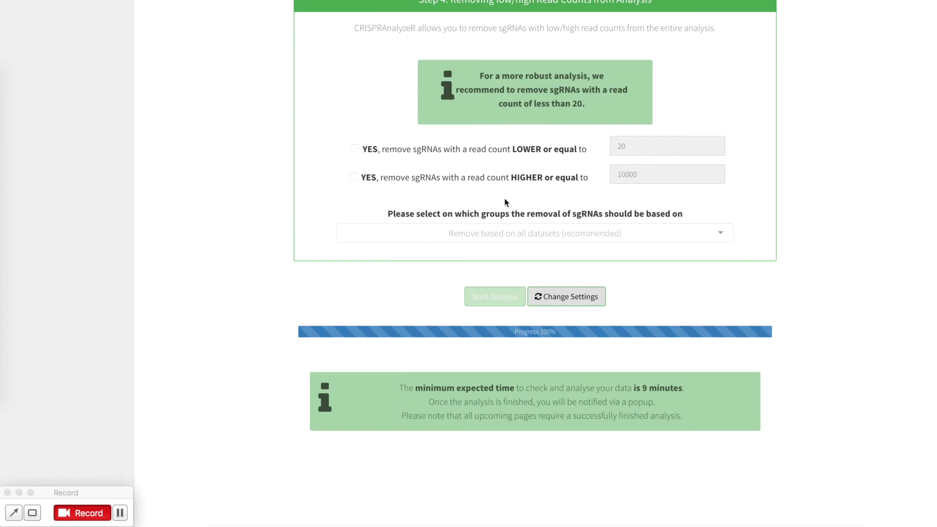
pyautogui.scroll(15, 505, 203)
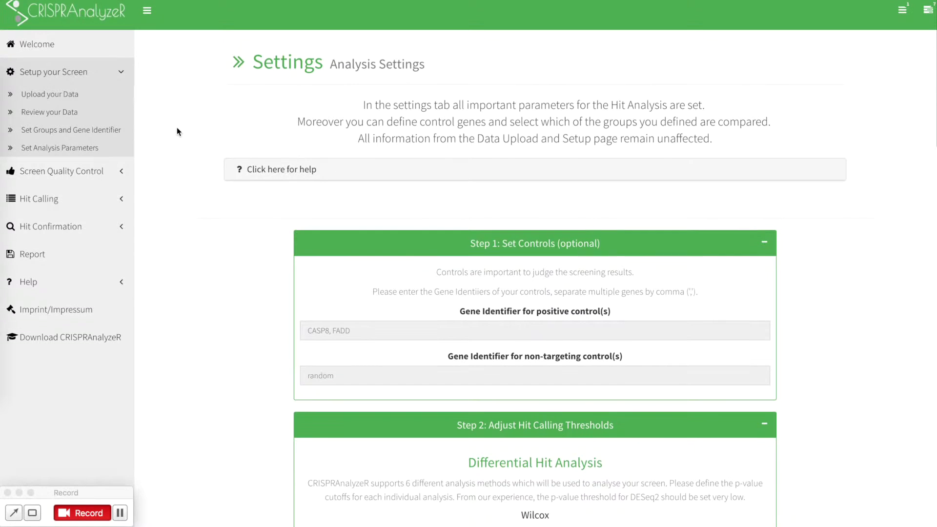
# - Collapse Screen Setup and view FASTQ Data Quality's cycle-specific quality distribution
pyautogui.click(126, 76)
pyautogui.click(90, 101)
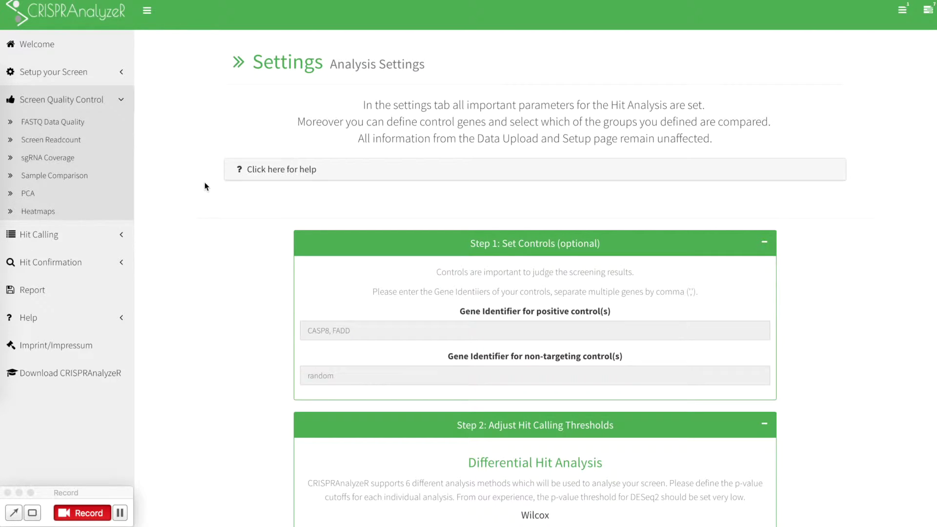
pyautogui.click(103, 126)
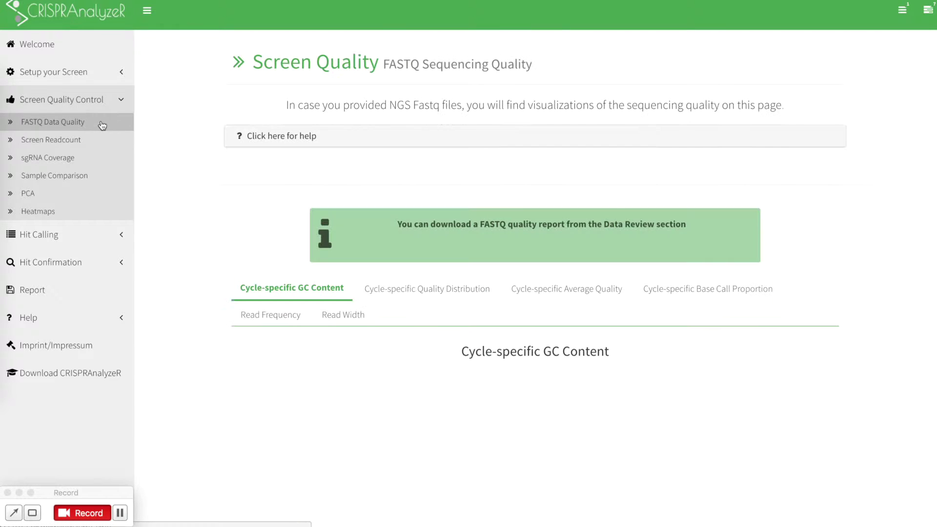
pyautogui.scroll(-3, 203, 198)
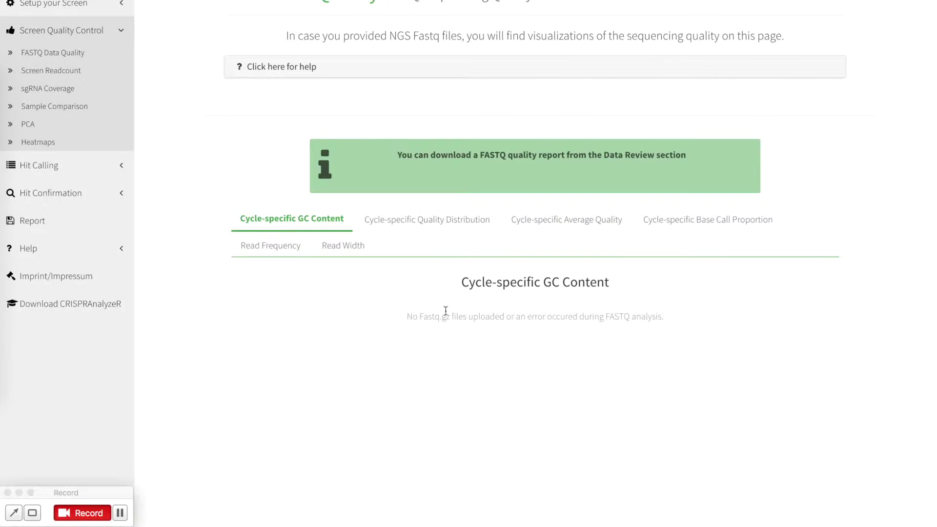
pyautogui.click(459, 223)
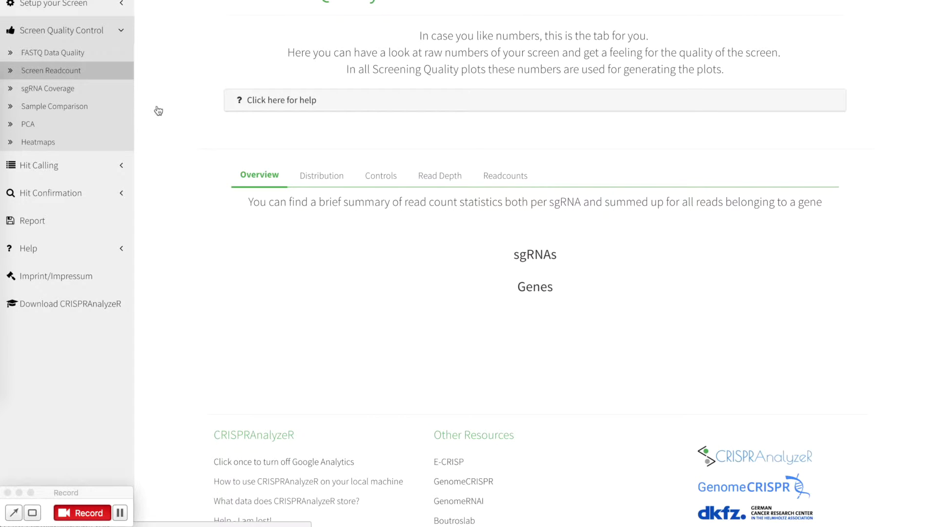
# - Download the Screen Readcount sgRNAs summary table as CSV, then go to the Distribution tab
pyautogui.scroll(-1, 204, 178)
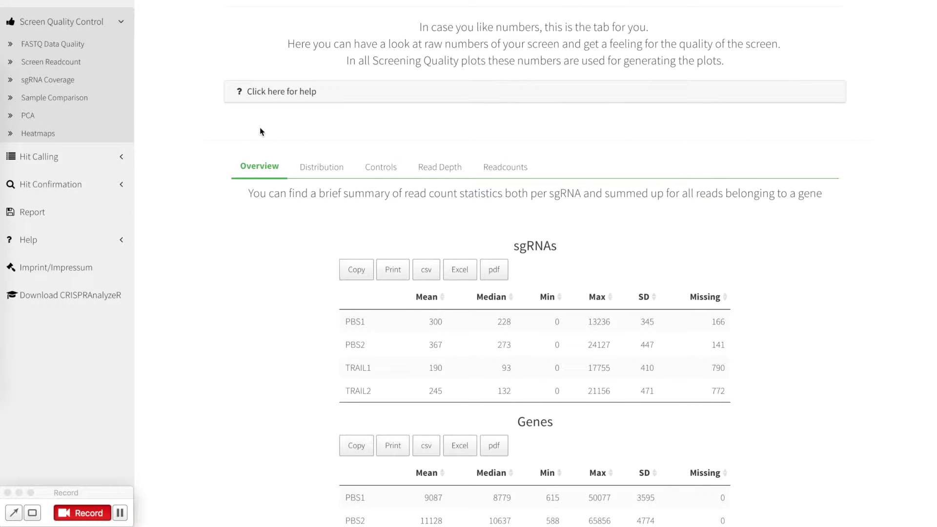
pyautogui.click(278, 96)
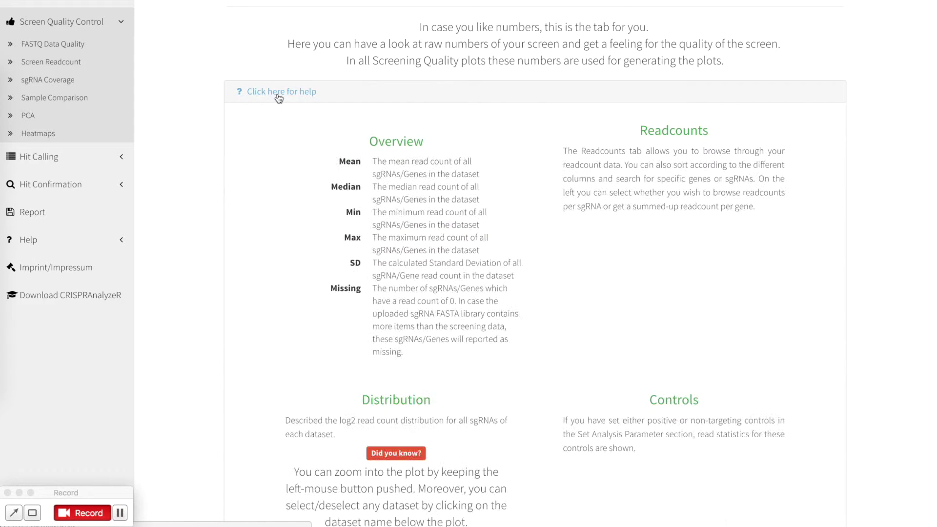
pyautogui.click(279, 97)
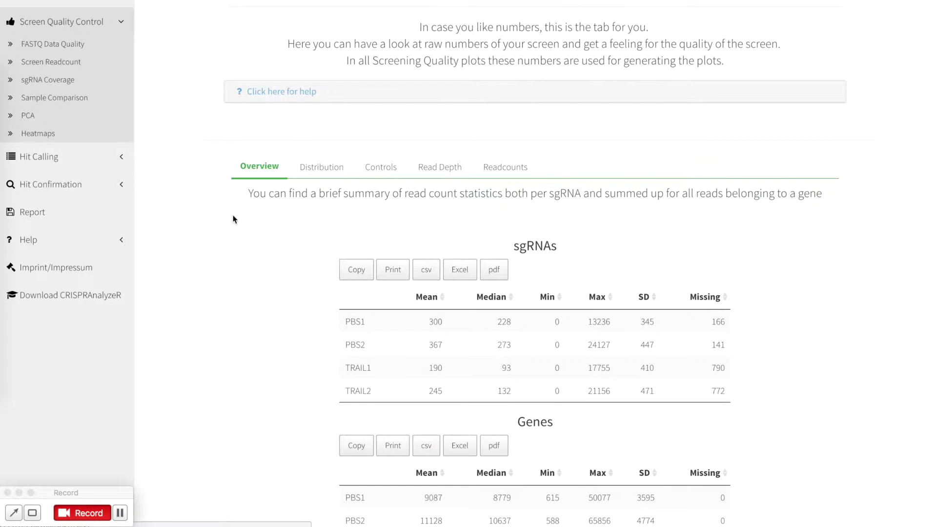
pyautogui.scroll(-2, 234, 231)
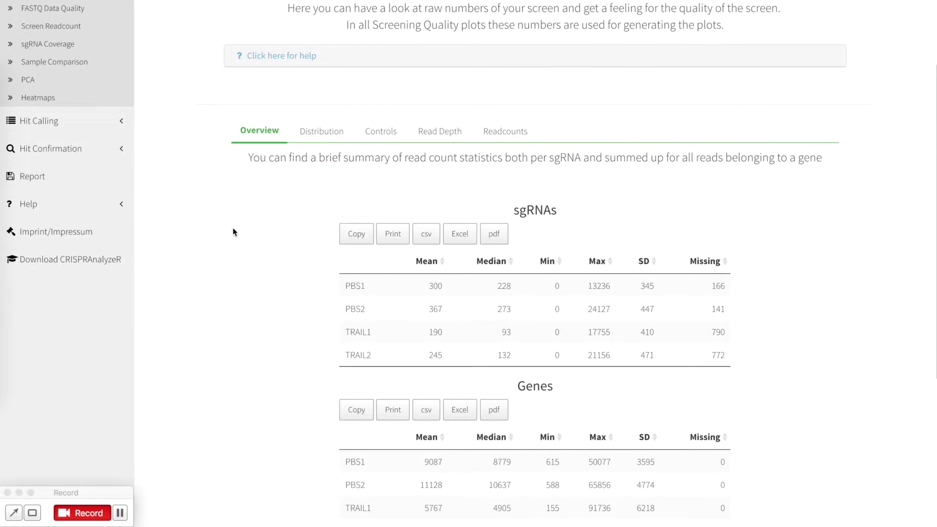
pyautogui.scroll(-4, 269, 232)
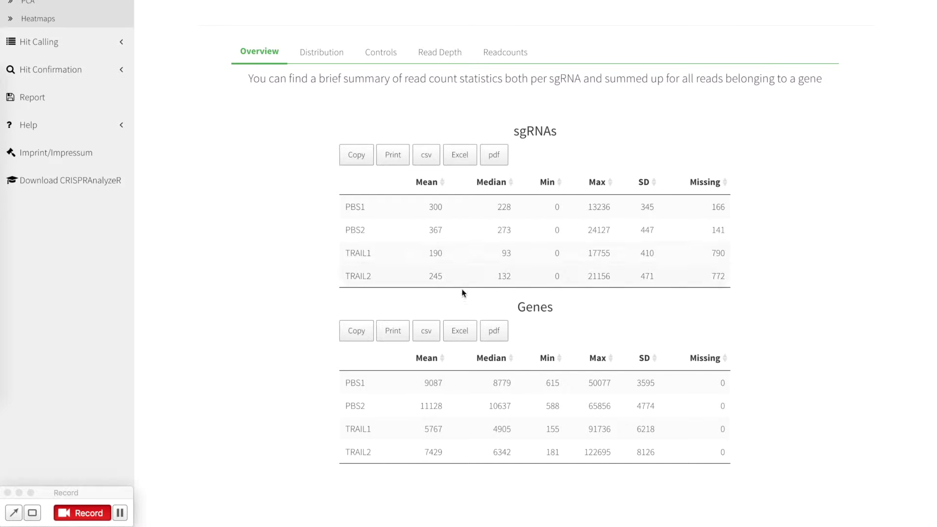
pyautogui.click(427, 154)
pyautogui.click(318, 53)
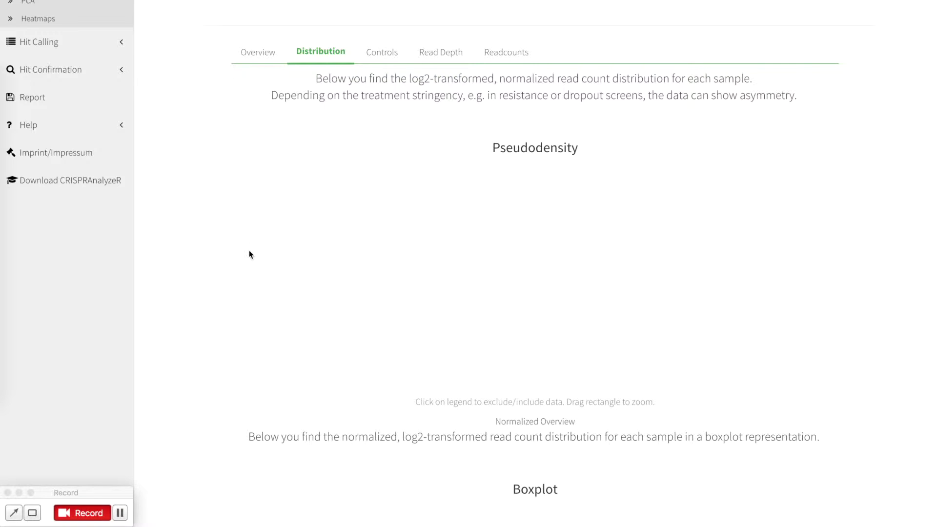
# - Hide and re-show the TRAIL1 and TRAIL2 series in the read-count density chart
pyautogui.scroll(-2, 225, 299)
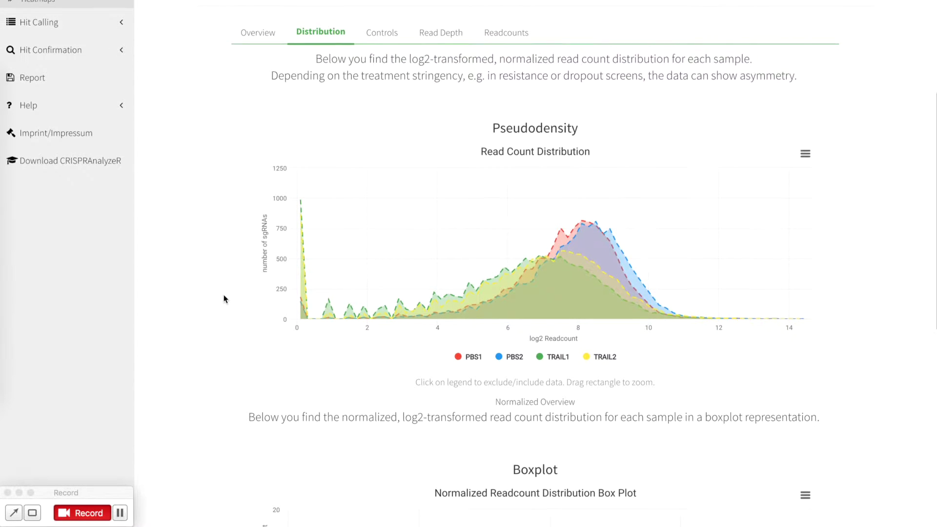
pyautogui.scroll(-4, 225, 299)
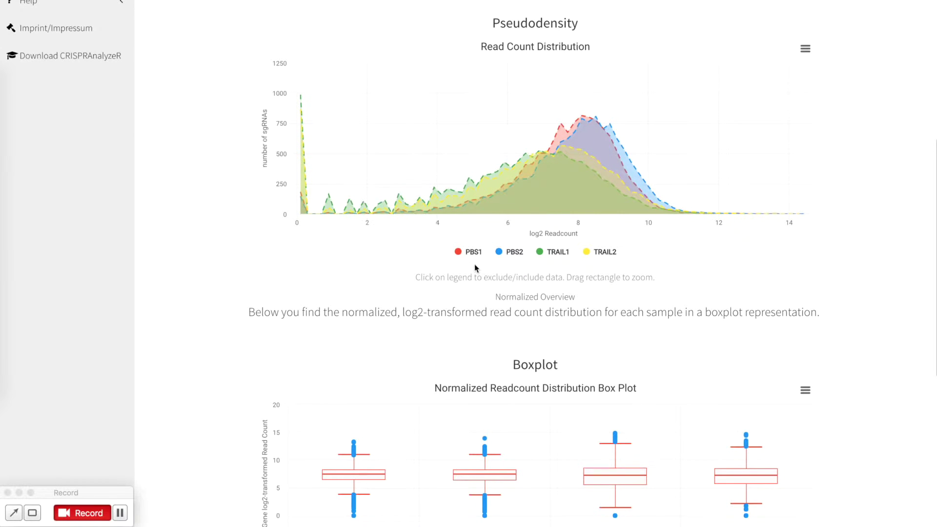
pyautogui.click(550, 253)
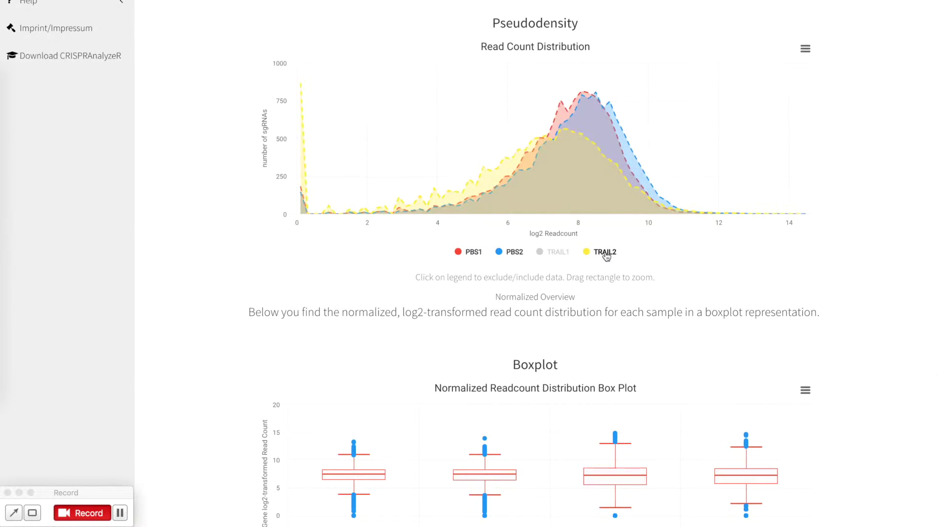
pyautogui.click(605, 254)
pyautogui.click(605, 252)
pyautogui.click(554, 253)
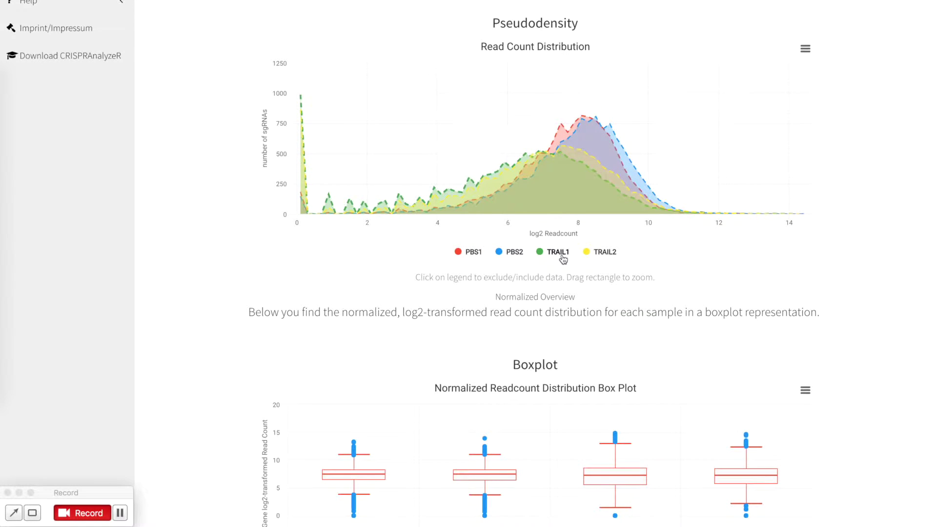
# - Zoom the density chart to log2 7.5–11.8, then reset to the full range
pyautogui.moveTo(580, 200)
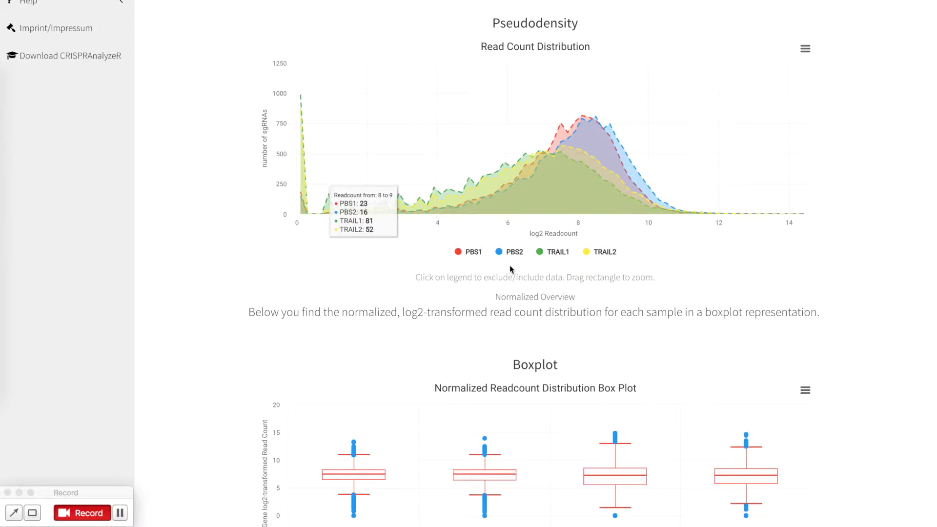
pyautogui.moveTo(305, 204)
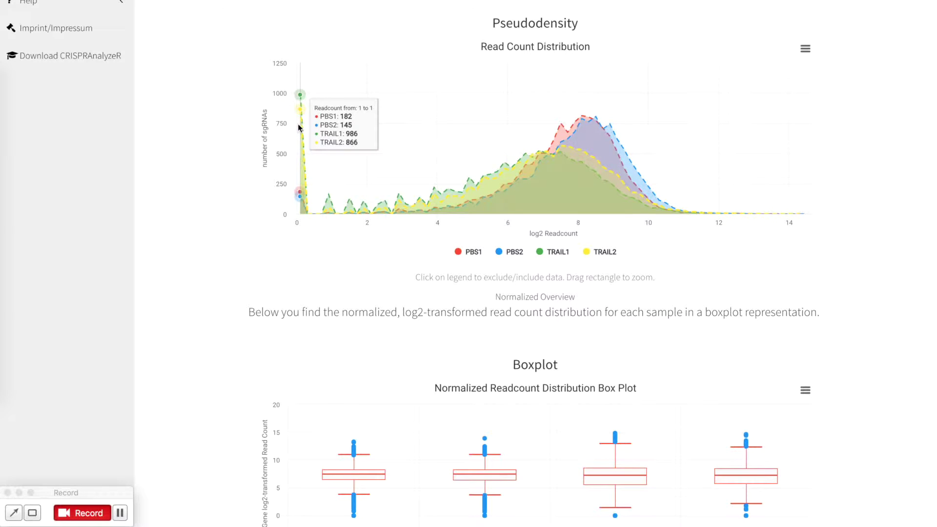
pyautogui.click(714, 184)
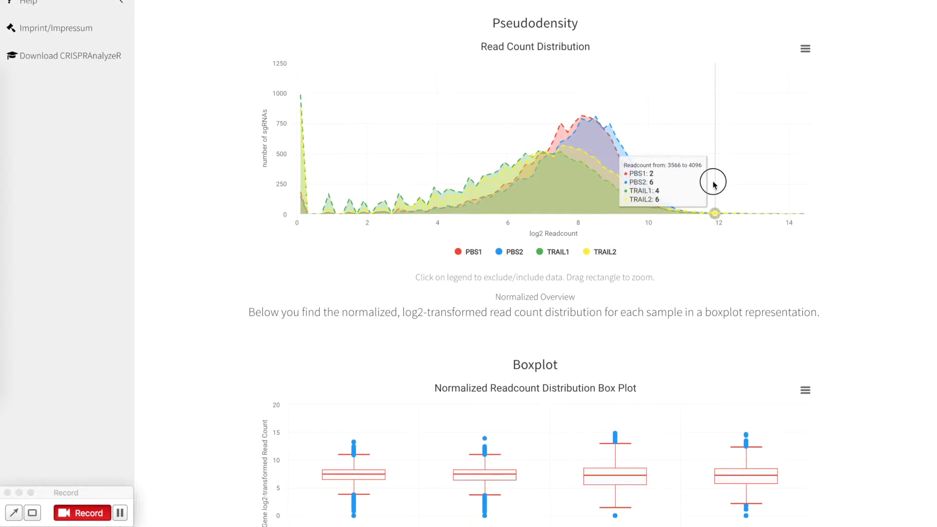
pyautogui.moveTo(714, 184); pyautogui.dragTo(560, 130)
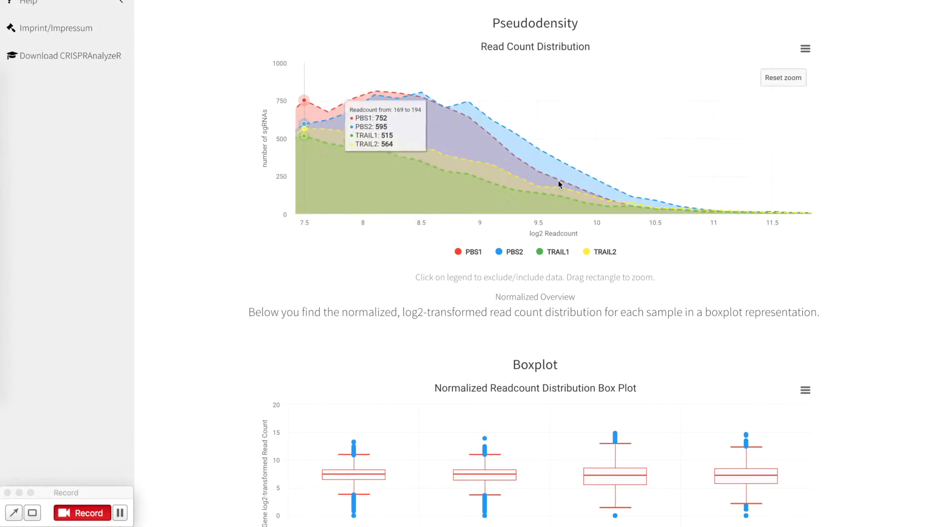
pyautogui.click(795, 82)
# - Download the density chart as a PNG image and show the control genes' statistics
pyautogui.click(805, 49)
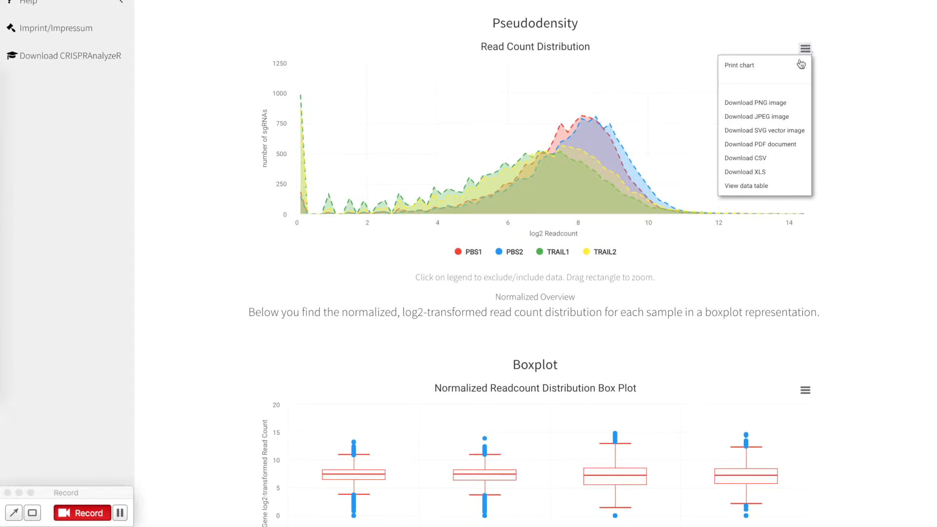
pyautogui.click(765, 104)
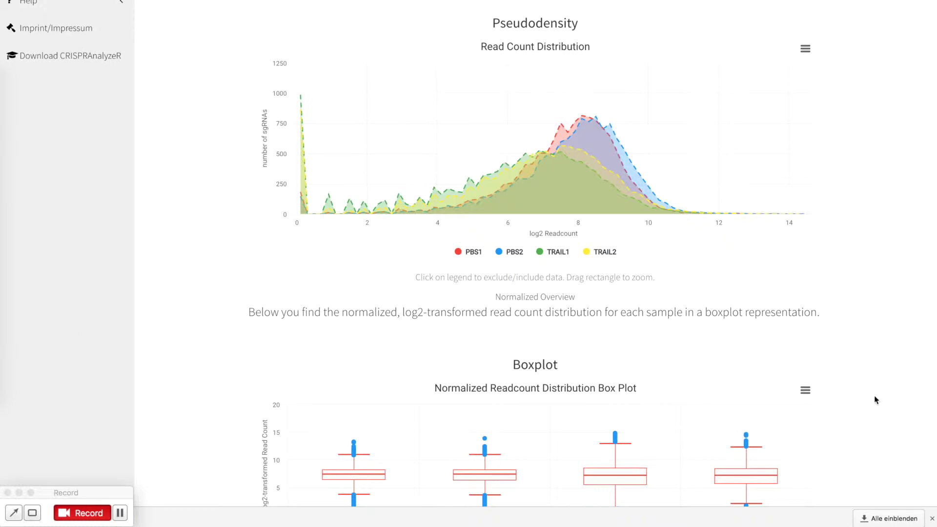
pyautogui.click(933, 519)
pyautogui.scroll(-5, 850, 374)
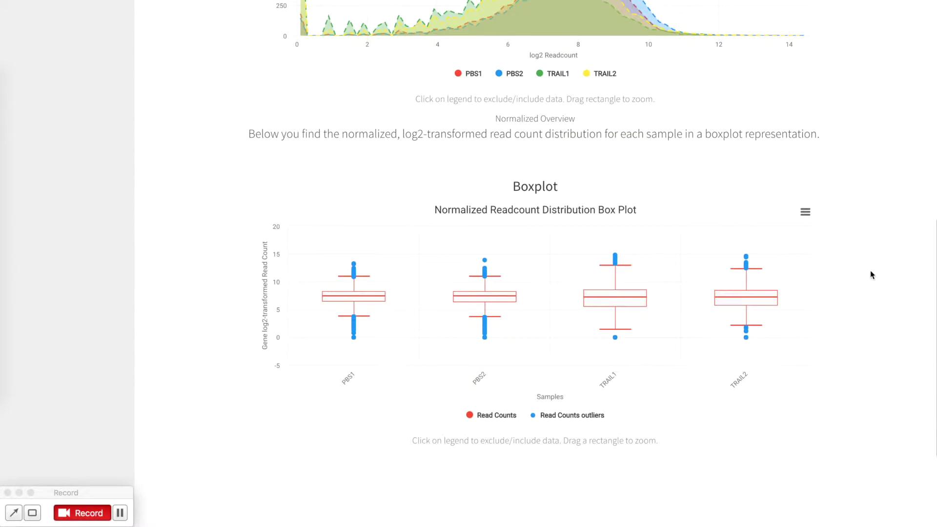
pyautogui.scroll(10, 870, 271)
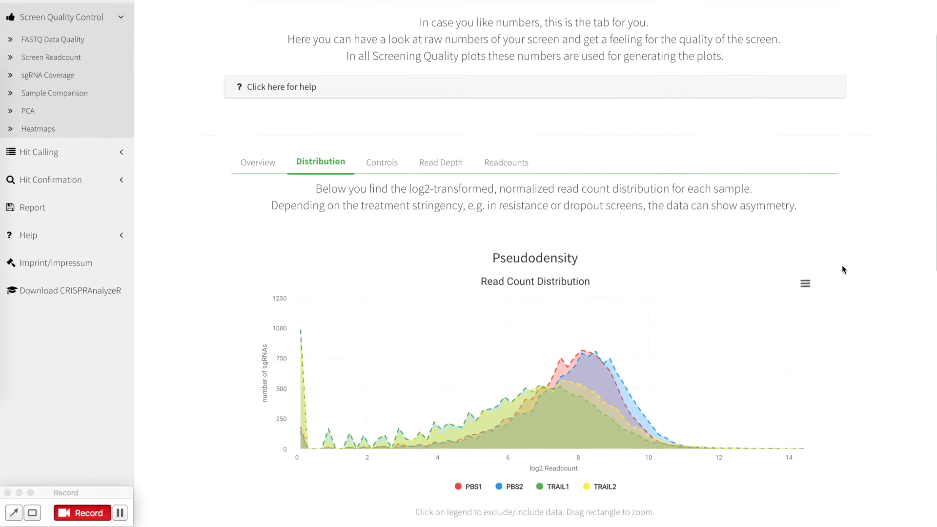
pyautogui.click(371, 188)
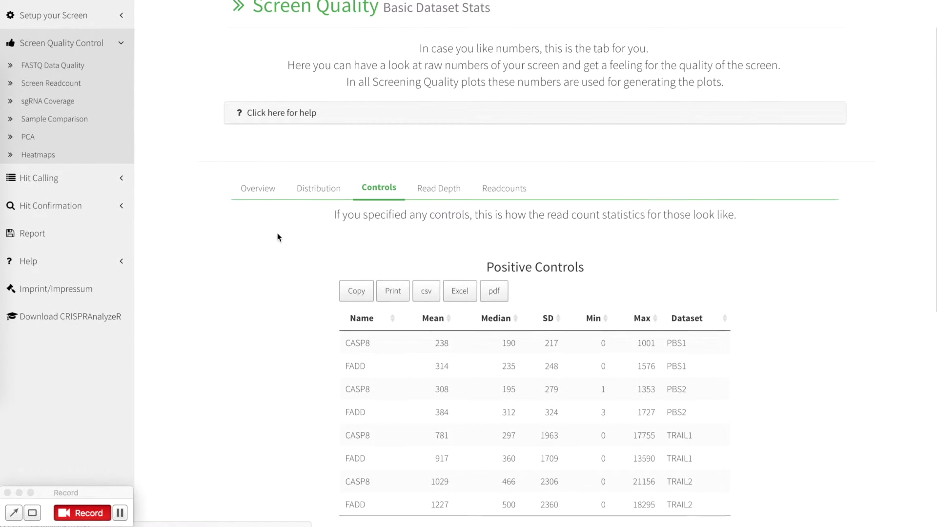
# - Sort the positive controls by median and copy the 8 positive-control rows to the clipboard
pyautogui.scroll(-5, 278, 237)
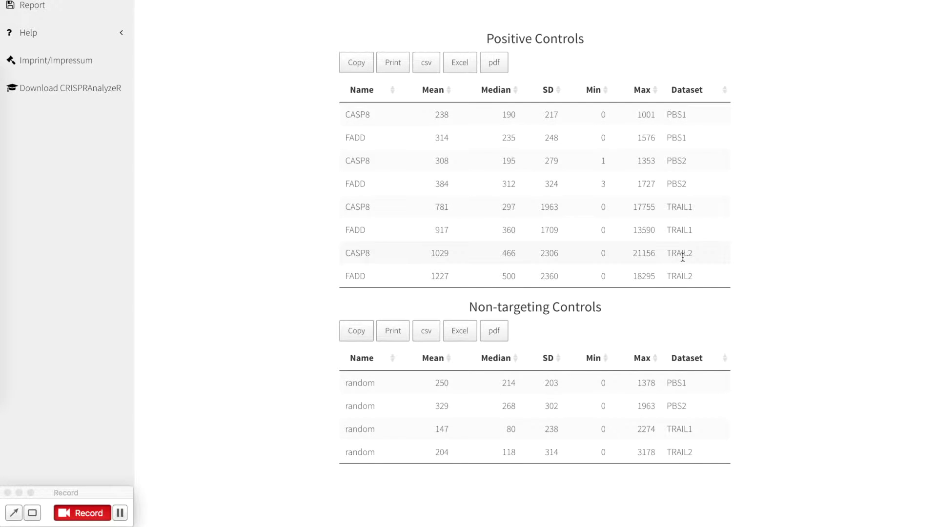
pyautogui.click(502, 93)
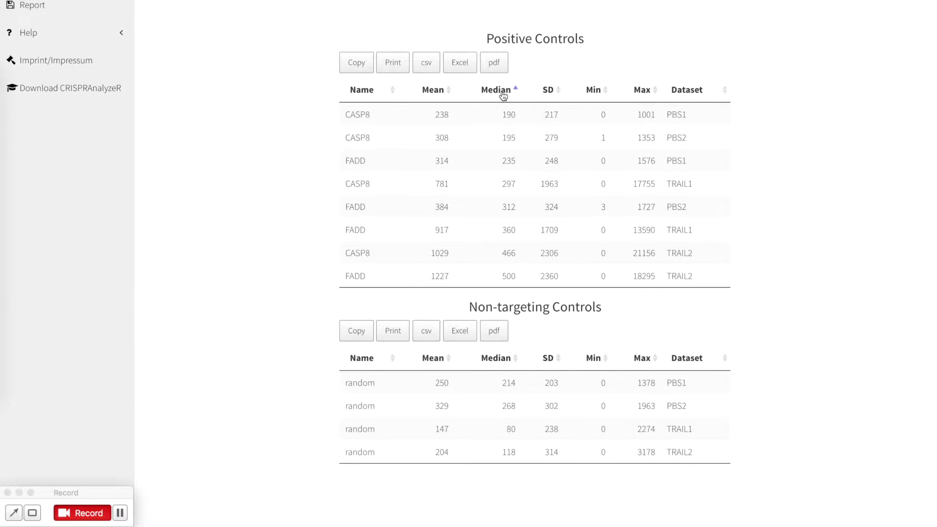
pyautogui.click(504, 95)
pyautogui.click(503, 95)
pyautogui.scroll(3, 588, 184)
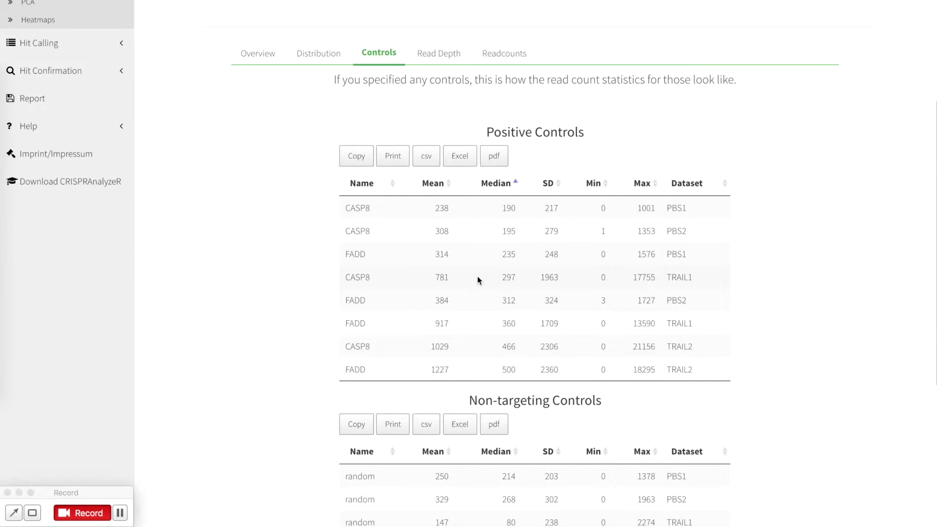
pyautogui.click(360, 161)
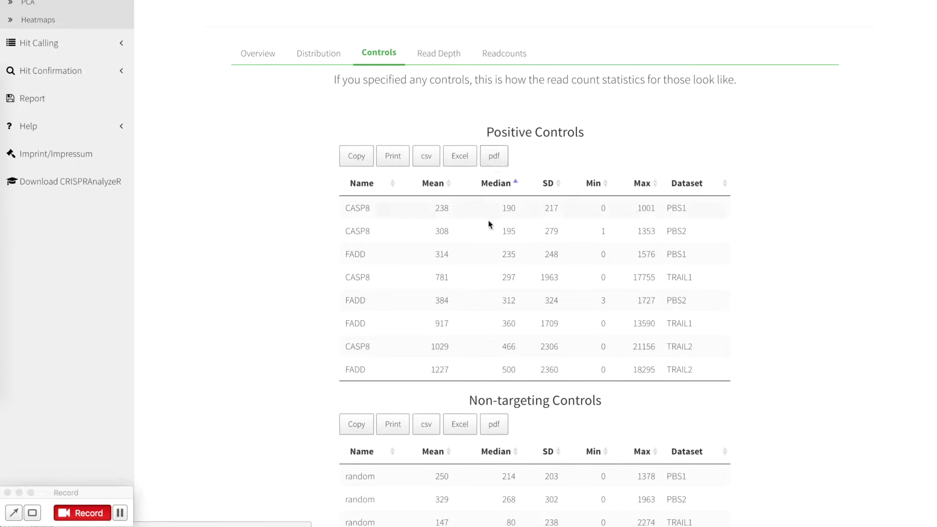
pyautogui.scroll(-3, 406, 364)
pyautogui.scroll(3, 554, 290)
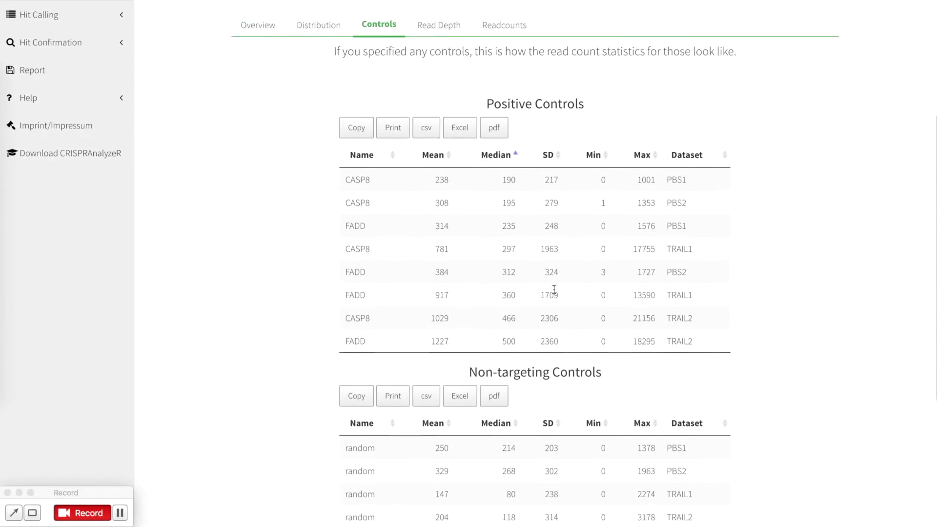
# - Open the Read Depth plot and select the TRAIL1 dataset
pyautogui.click(444, 65)
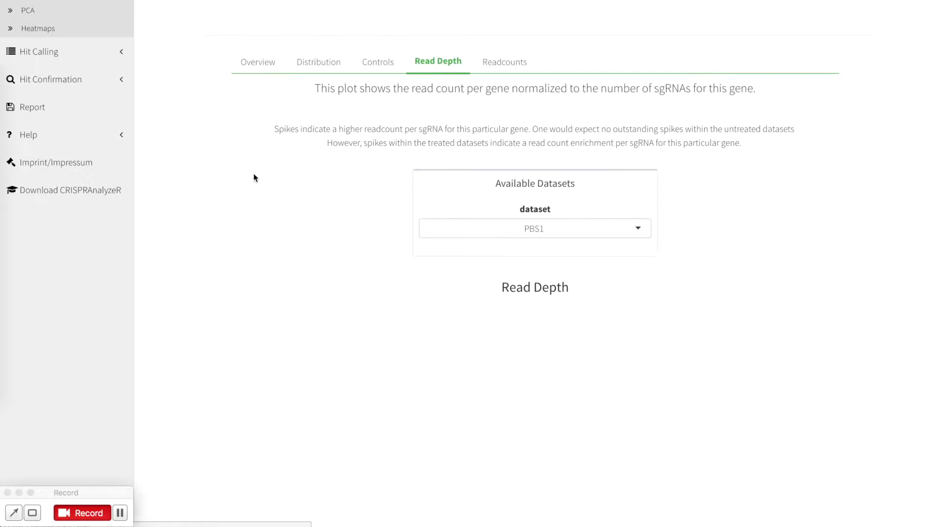
pyautogui.scroll(-1, 253, 174)
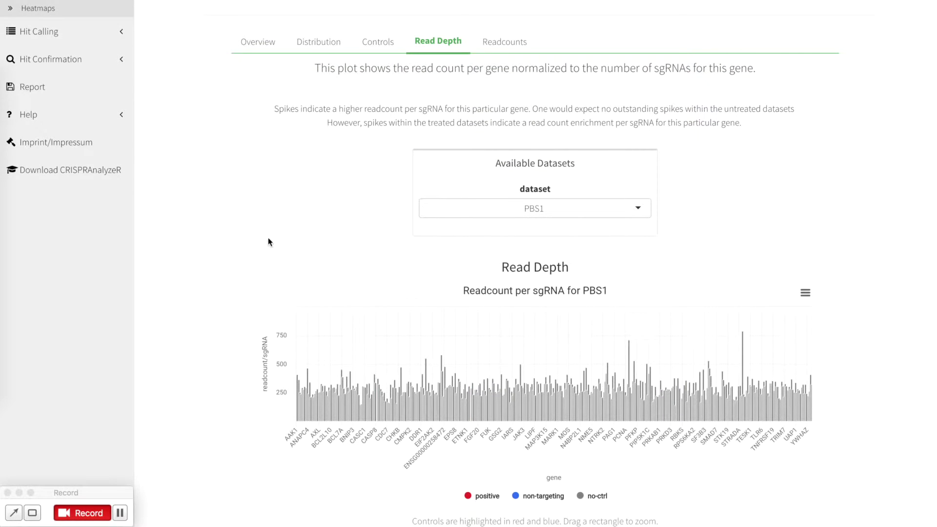
pyautogui.scroll(-1, 226, 273)
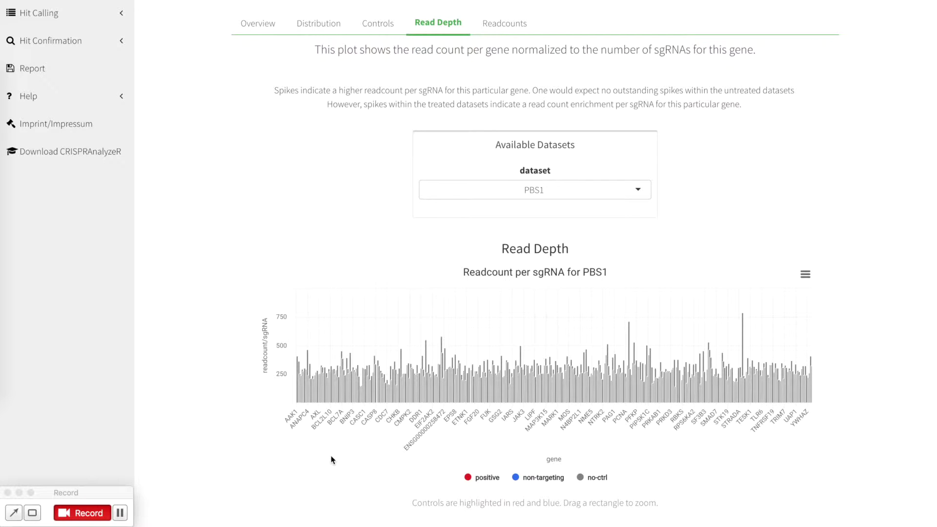
pyautogui.scroll(-3, 386, 454)
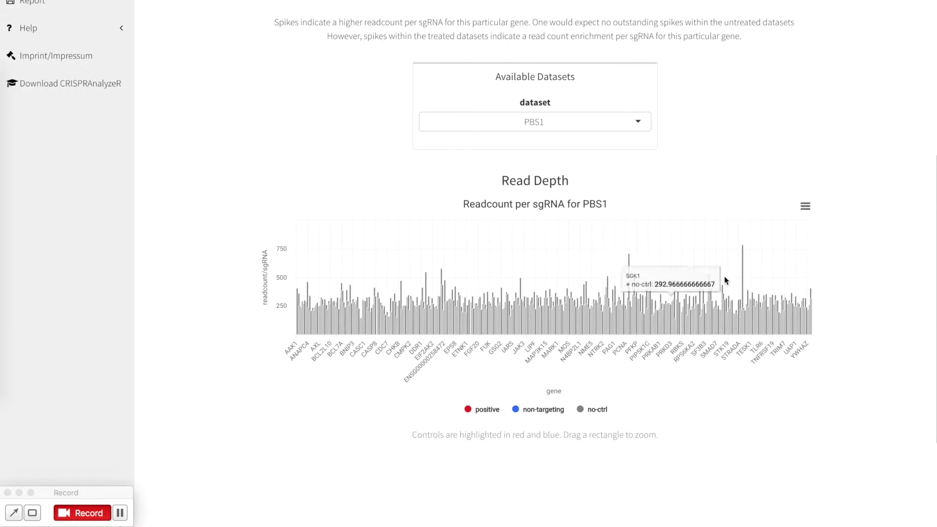
pyautogui.click(564, 125)
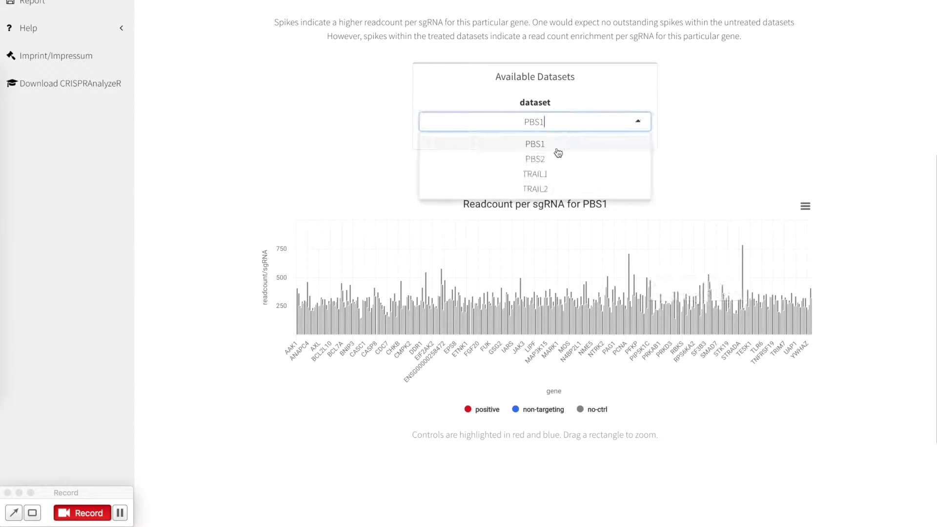
pyautogui.click(547, 174)
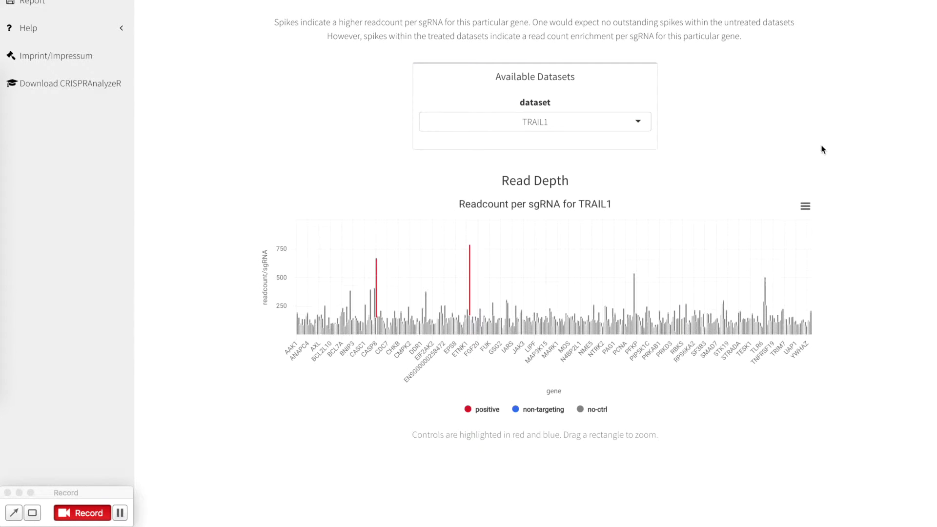
# - Save the TRAIL1 read-depth chart as a PNG image
pyautogui.scroll(-2, 840, 176)
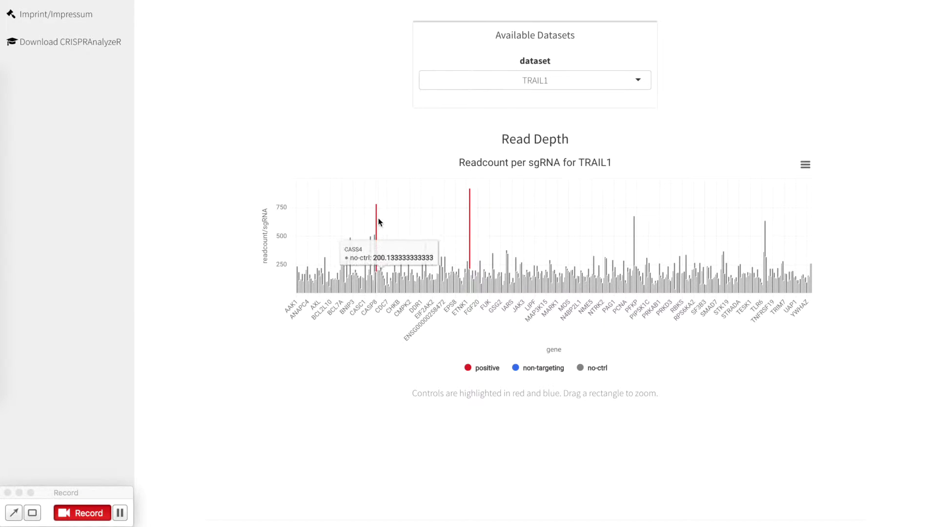
pyautogui.moveTo(376, 222)
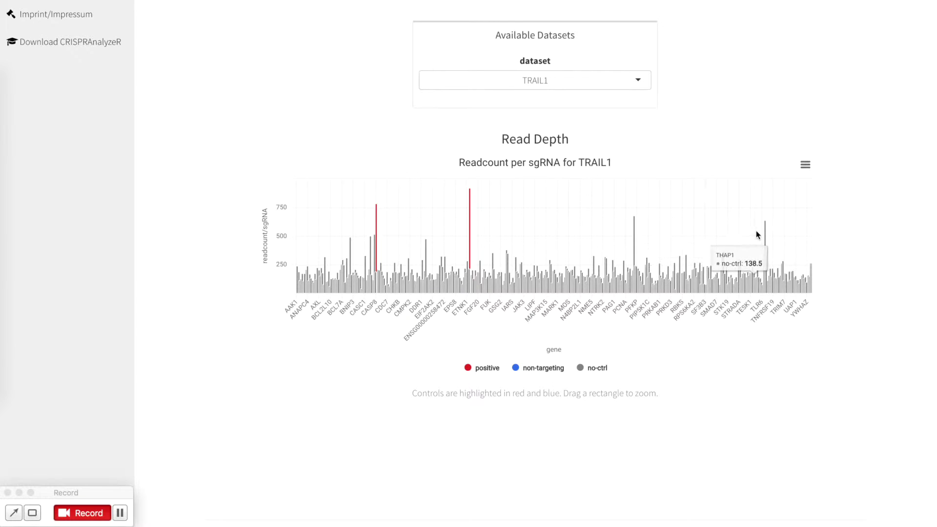
pyautogui.moveTo(765, 229)
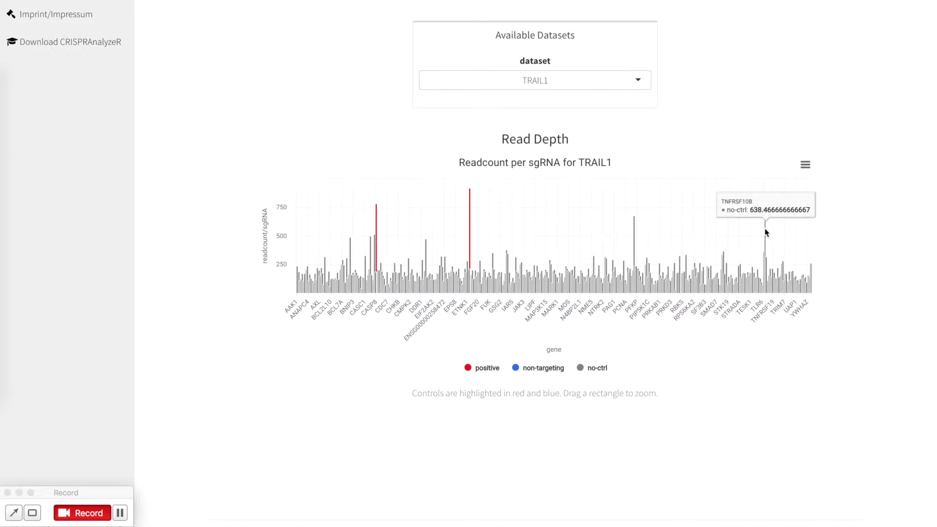
pyautogui.click(806, 164)
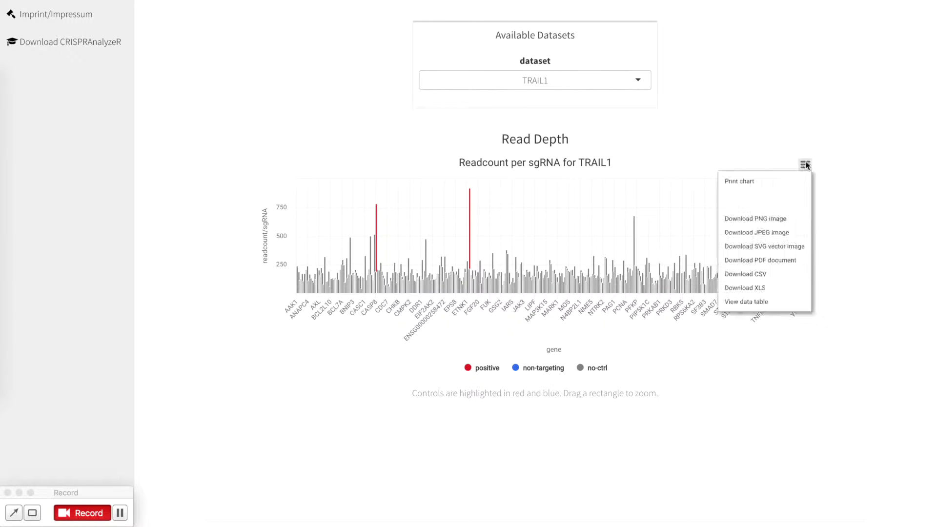
pyautogui.click(765, 219)
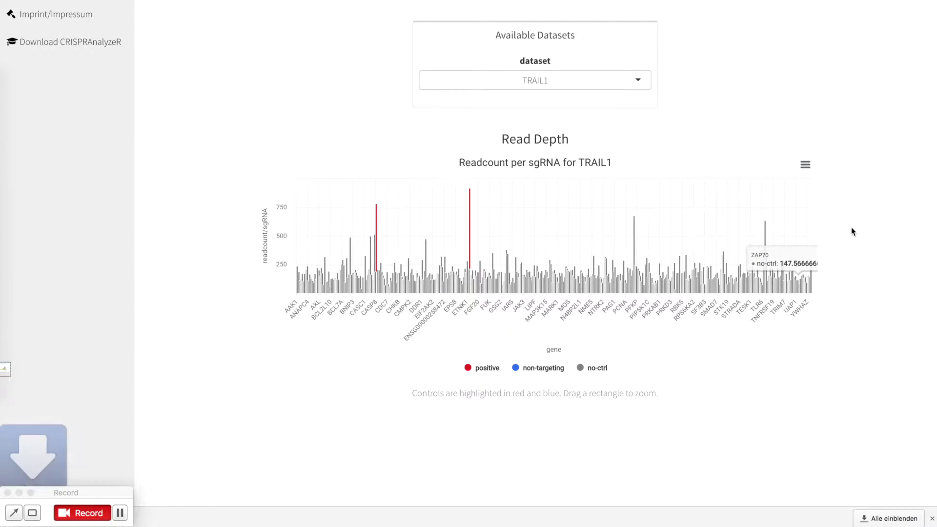
# - Zoom the read-depth chart into a narrow gene range, then reset the zoom
pyautogui.scroll(-1, 851, 227)
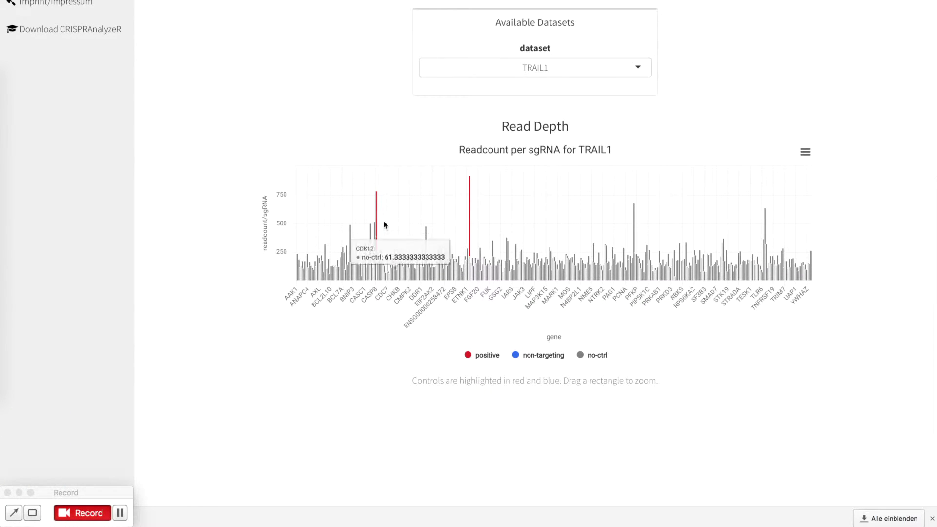
pyautogui.moveTo(344, 223); pyautogui.dragTo(386, 232)
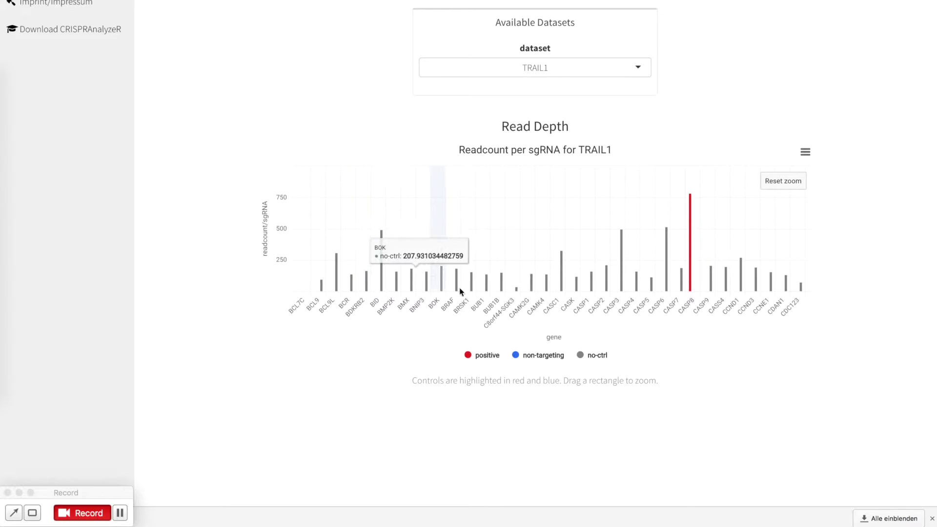
pyautogui.click(791, 184)
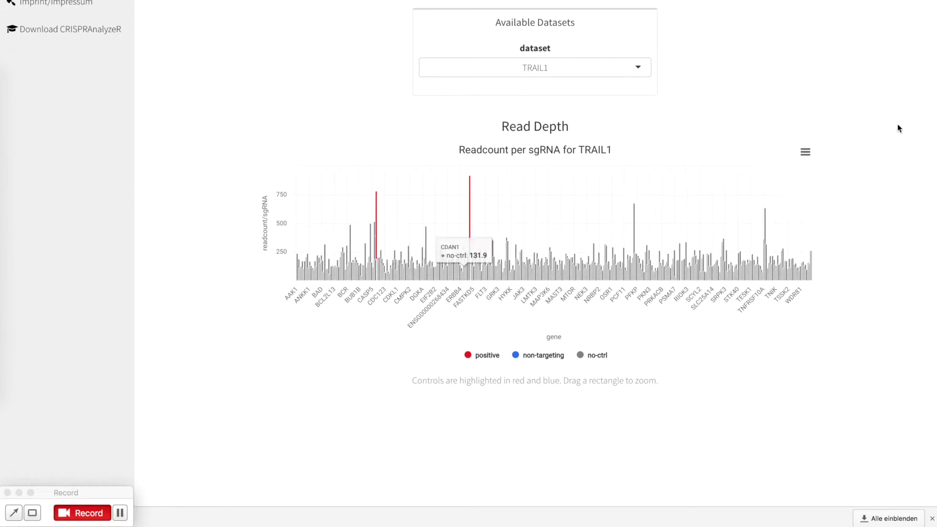
pyautogui.scroll(7, 900, 129)
pyautogui.scroll(-1, 585, 246)
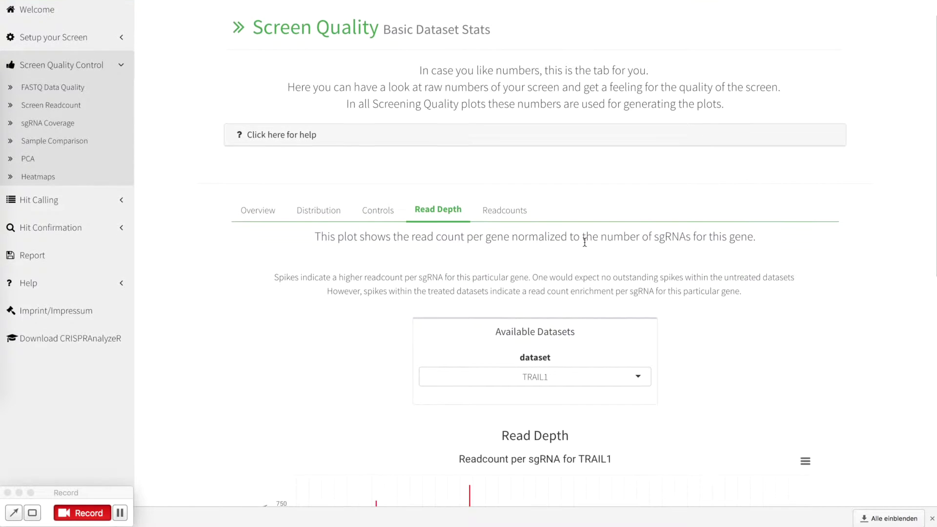
# - Open the Readcounts browser and show per-gene read counts for TRAIL1
pyautogui.click(510, 211)
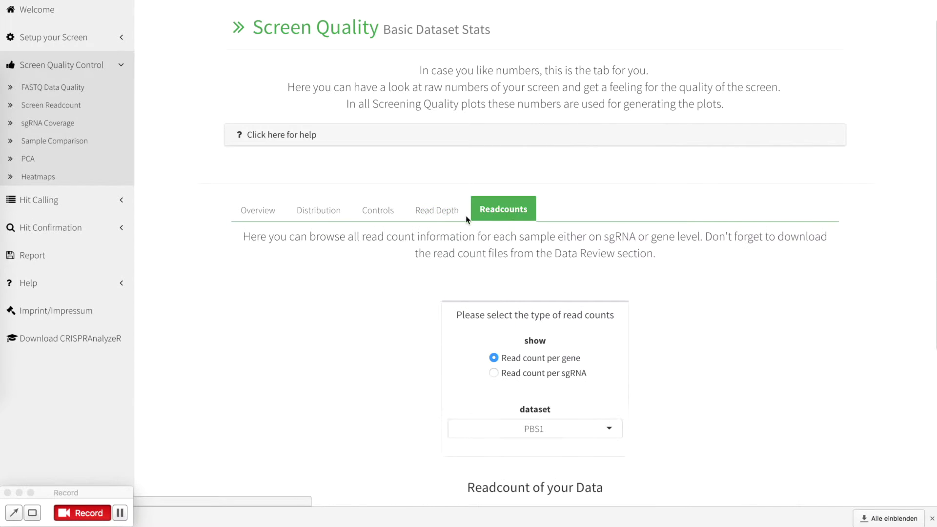
pyautogui.scroll(-4, 372, 286)
pyautogui.scroll(-3, 372, 286)
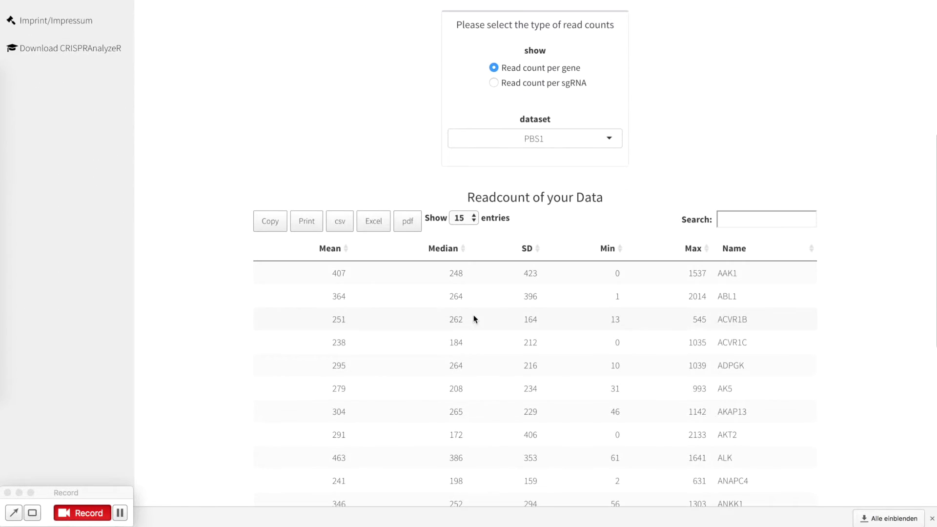
pyautogui.scroll(-2, 495, 379)
pyautogui.scroll(3, 552, 280)
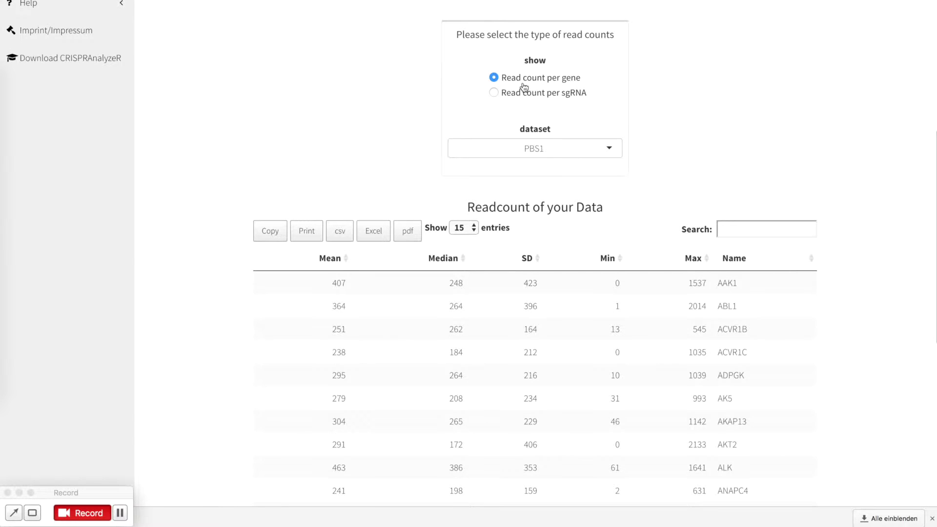
pyautogui.scroll(-2, 682, 267)
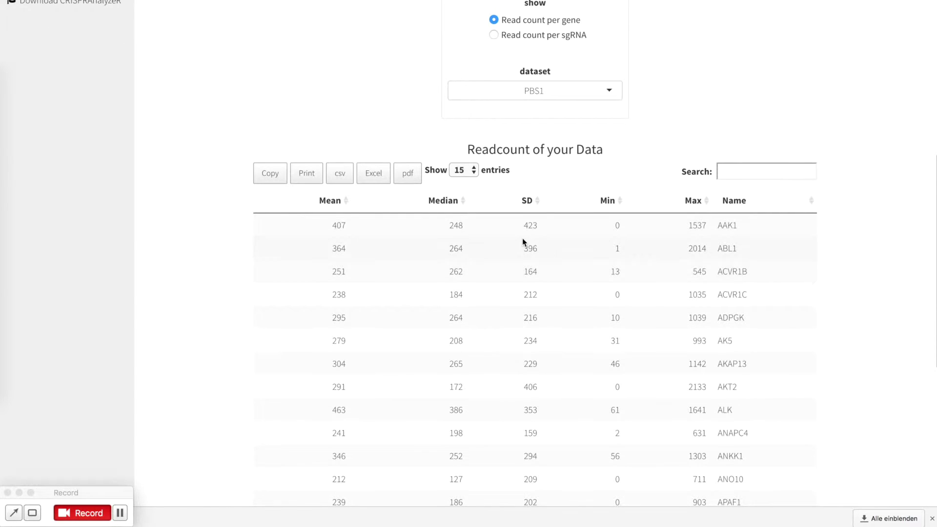
pyautogui.click(589, 90)
pyautogui.click(536, 143)
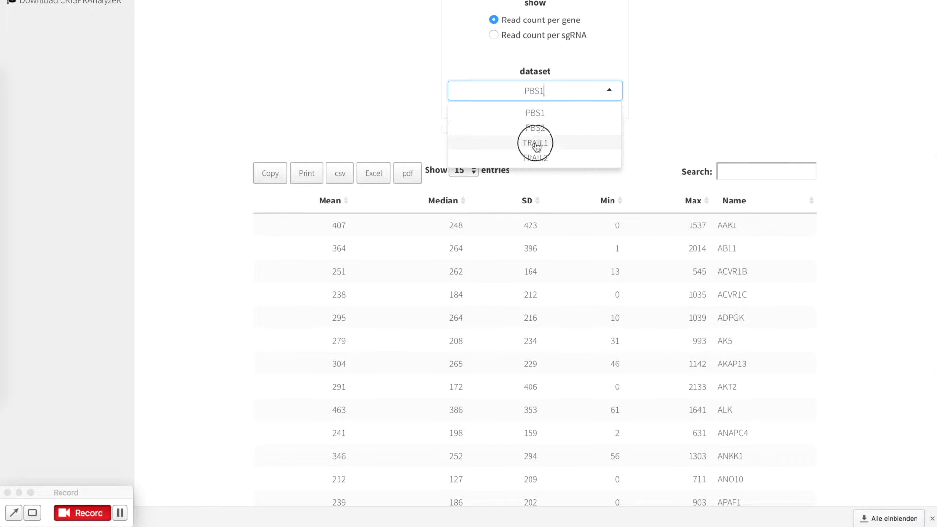
# - Switch the Readcounts table to read counts per sgRNA across all four samples
pyautogui.scroll(-1, 748, 104)
pyautogui.scroll(5, 748, 104)
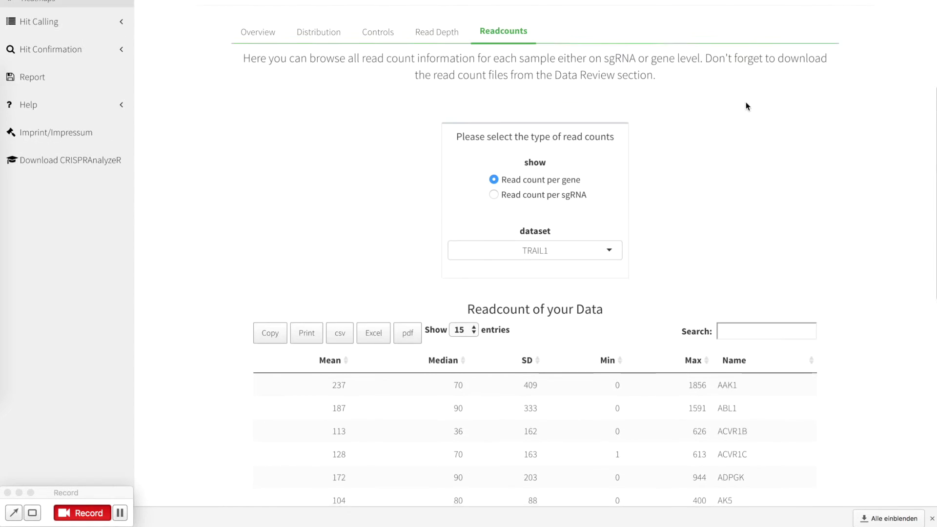
pyautogui.click(560, 201)
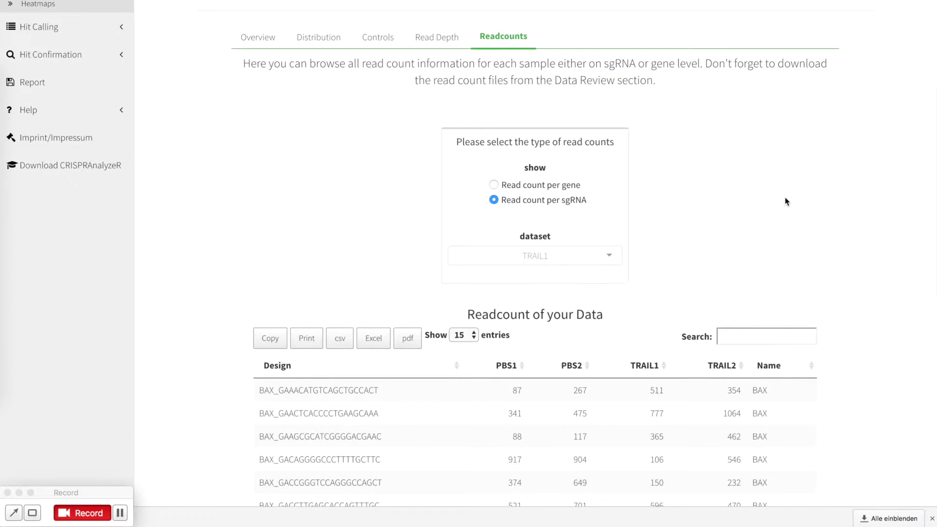
# - Show 100 sgRNAs per page, sorted by TRAIL1 read count descending with CASP8 on top
pyautogui.scroll(-5, 785, 197)
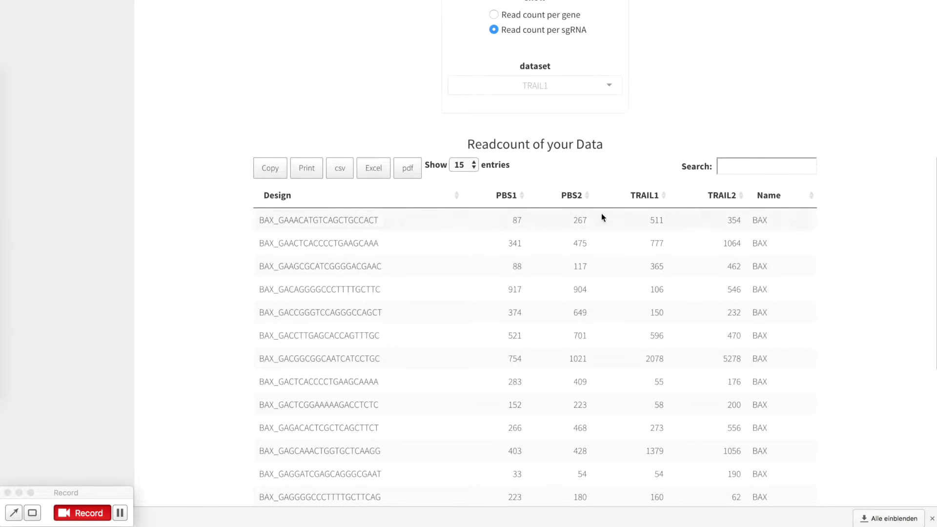
pyautogui.click(468, 168)
pyautogui.click(468, 190)
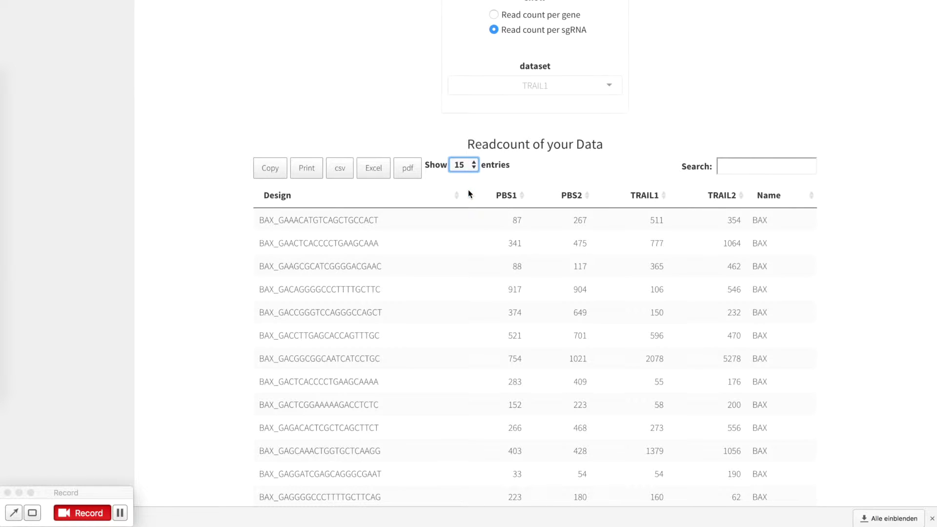
pyautogui.scroll(-10, 482, 283)
pyautogui.scroll(20, 482, 285)
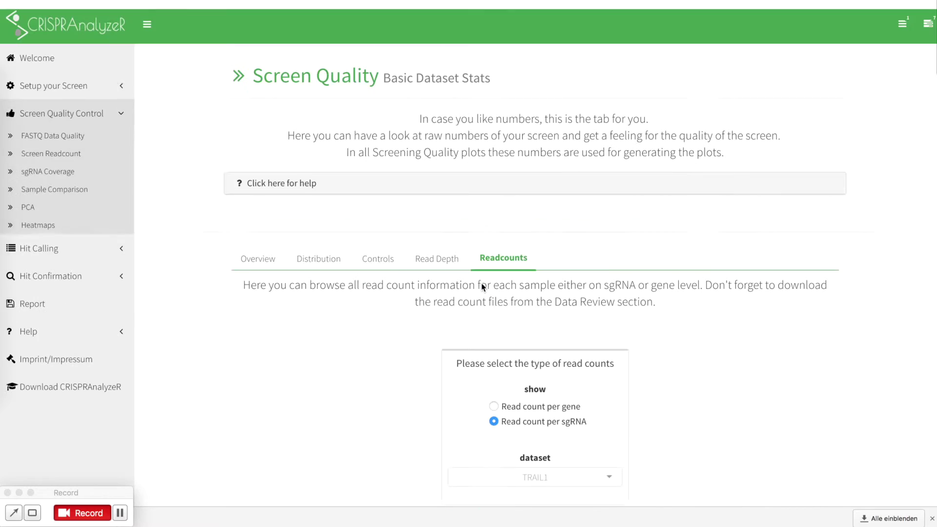
pyautogui.scroll(-15, 696, 287)
pyautogui.scroll(5, 724, 46)
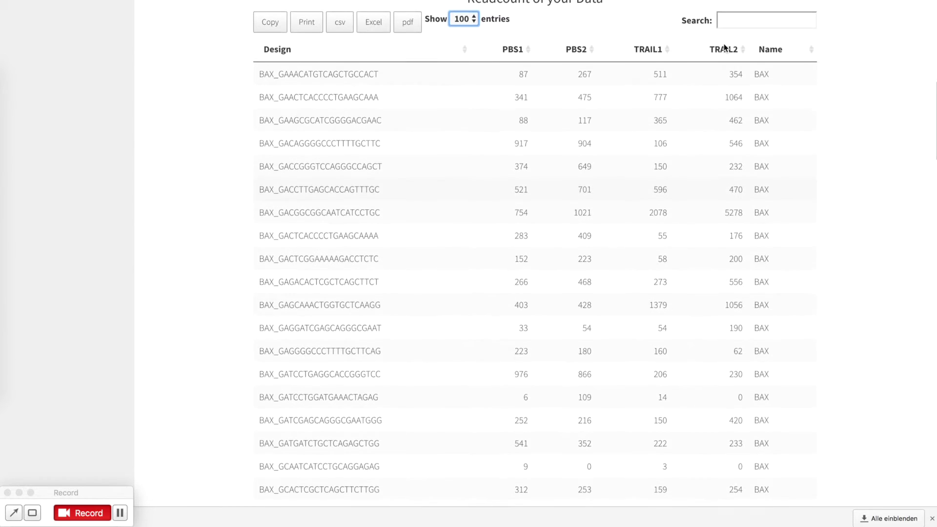
pyautogui.click(646, 97)
pyautogui.click(647, 97)
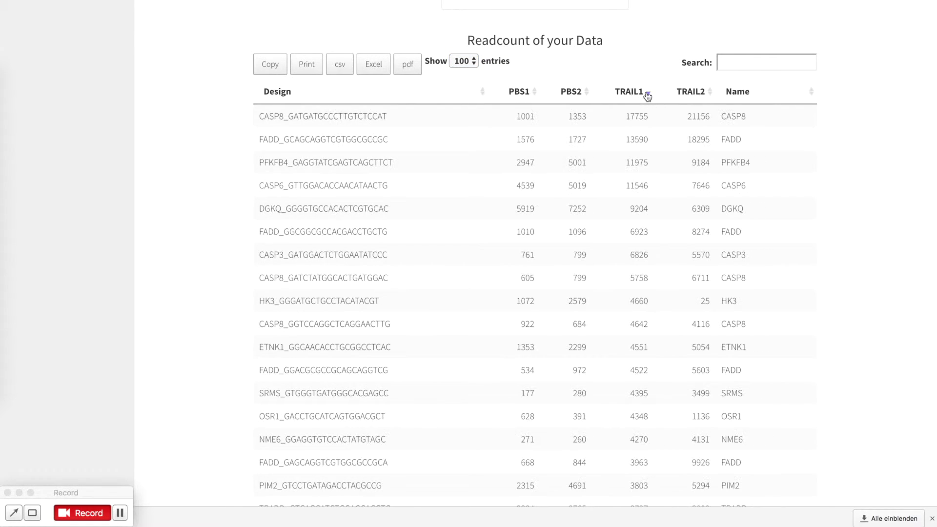
# - Filter the sgRNA table with 'CASP*8' and show all matching rows
pyautogui.click(747, 65)
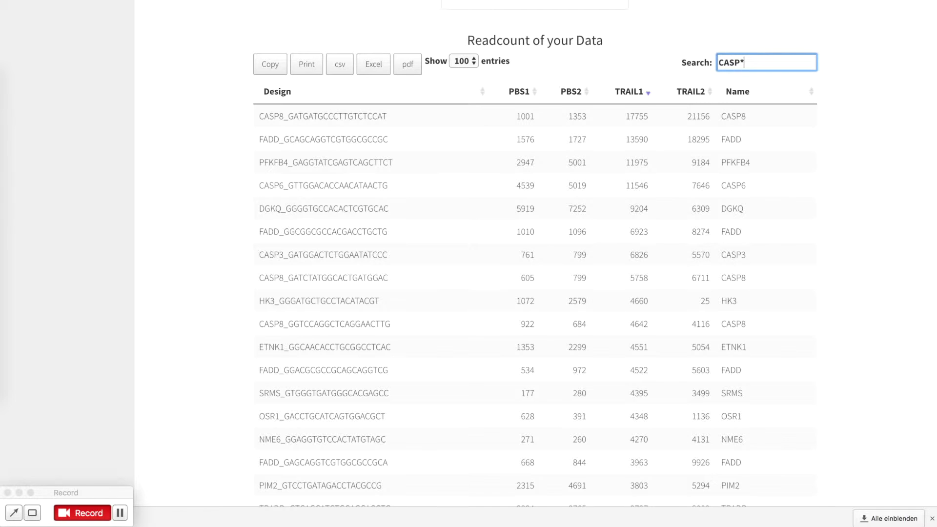
pyautogui.write('CASP*8')
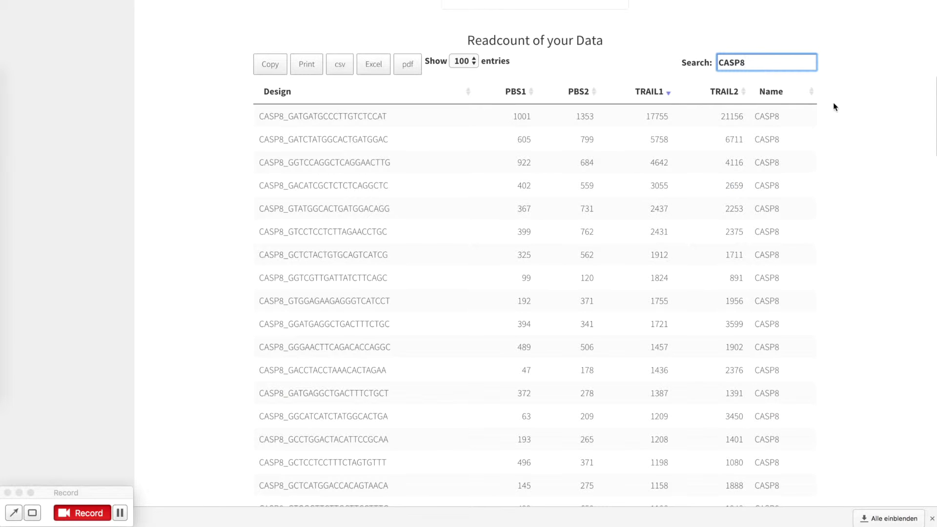
pyautogui.scroll(-15, 754, 332)
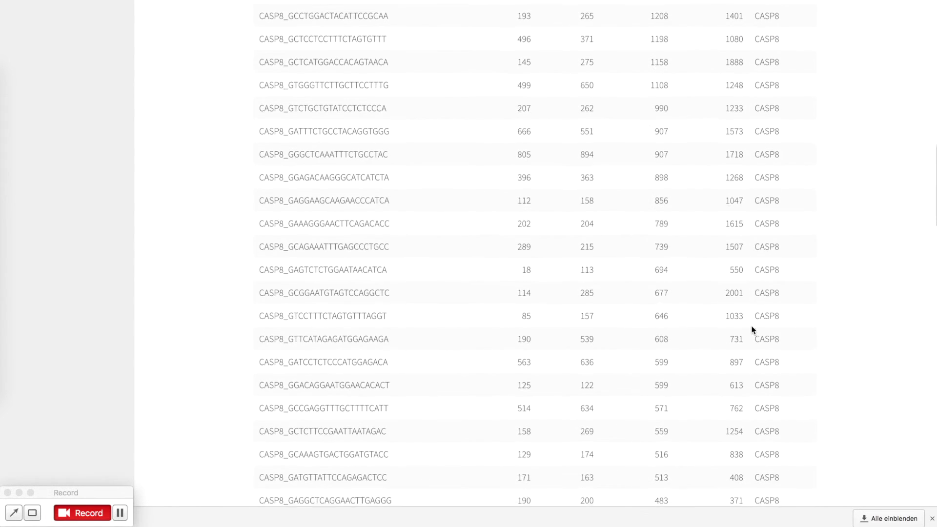
pyautogui.scroll(-10, 753, 329)
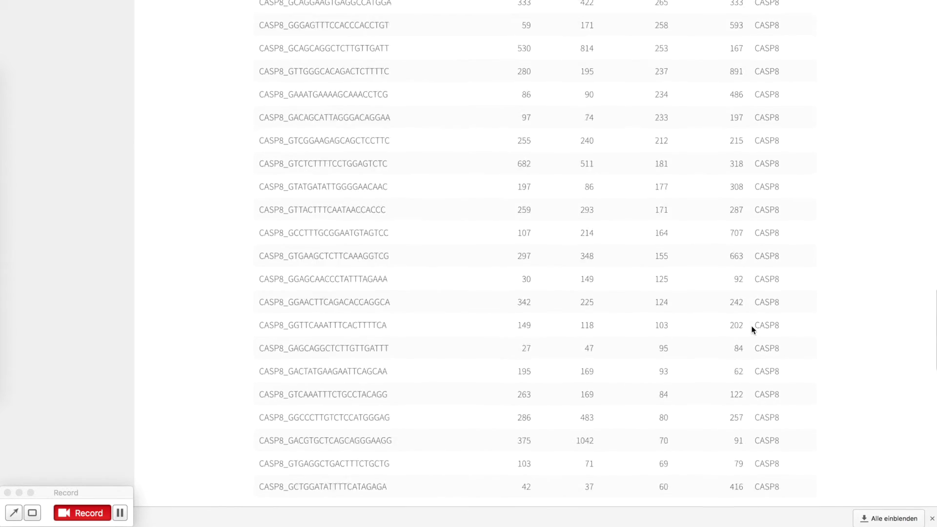
pyautogui.scroll(20, 732, 330)
pyautogui.scroll(15, 381, 293)
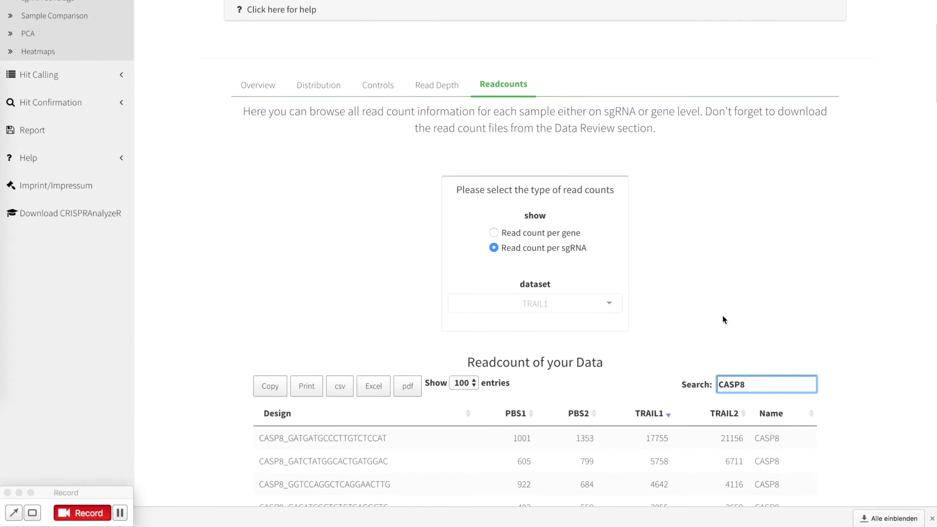
pyautogui.scroll(-3, 723, 316)
pyautogui.scroll(-3, 547, 298)
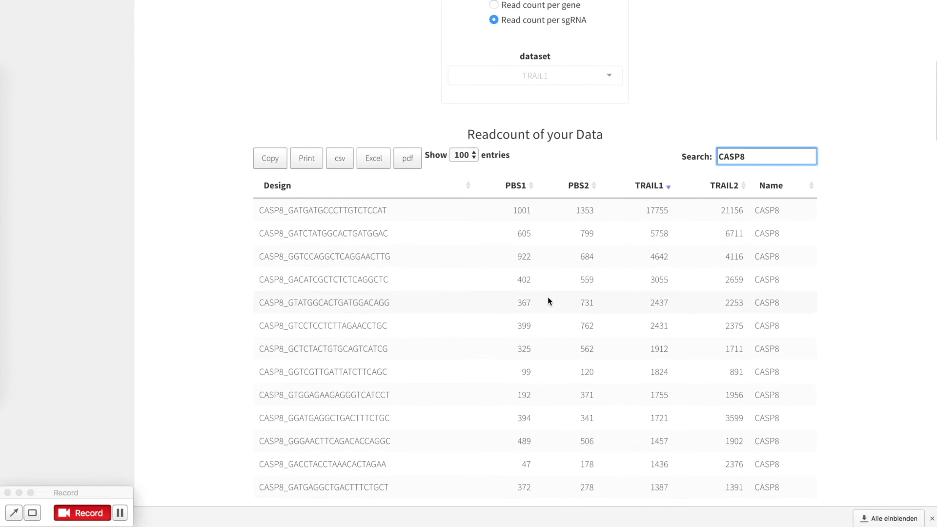
pyautogui.click(466, 156)
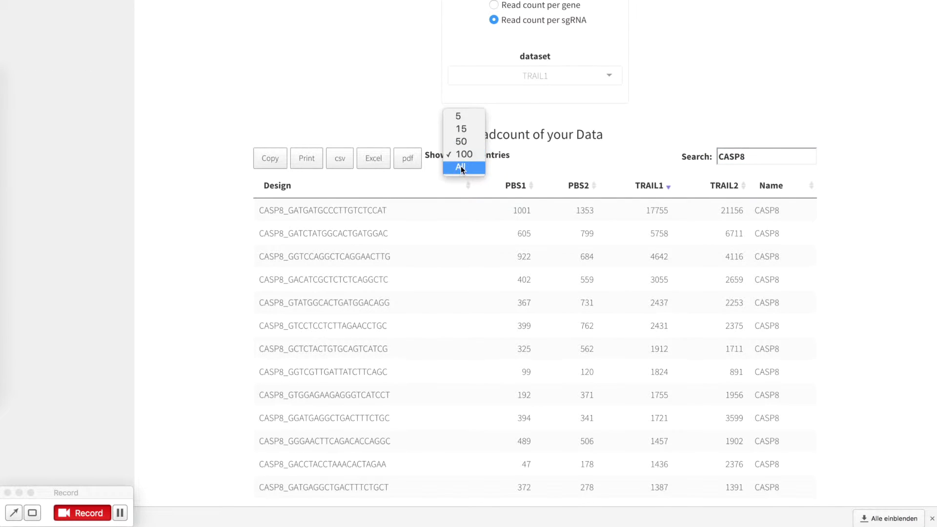
pyautogui.click(460, 167)
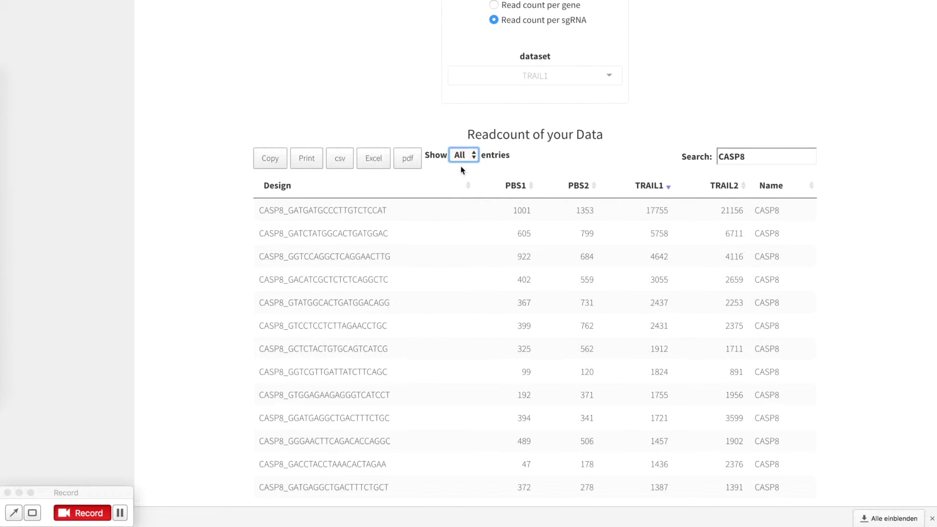
# - Copy the 97 CASP8 rows to the clipboard and download them as CSV and Excel
pyautogui.click(781, 157)
pyautogui.scroll(-20, 785, 159)
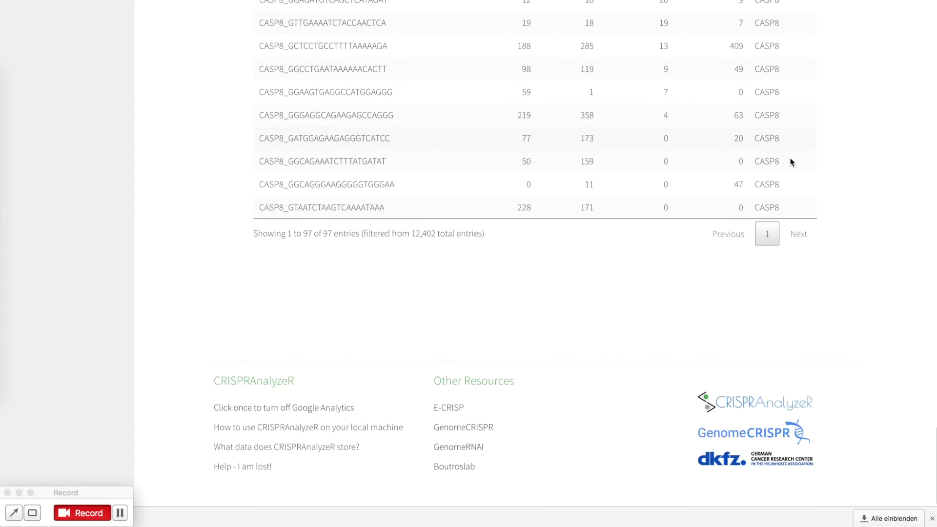
pyautogui.scroll(20, 791, 159)
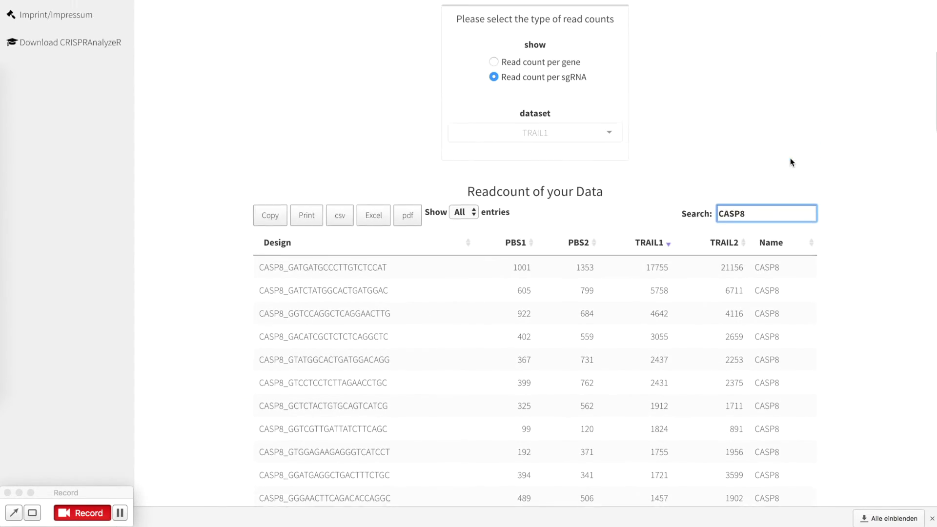
pyautogui.scroll(1, 792, 162)
pyautogui.click(282, 236)
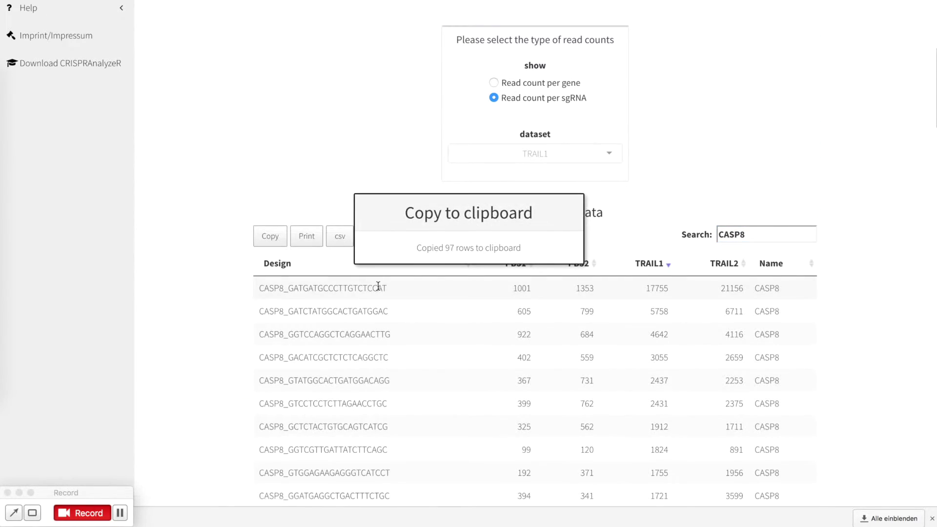
pyautogui.click(344, 236)
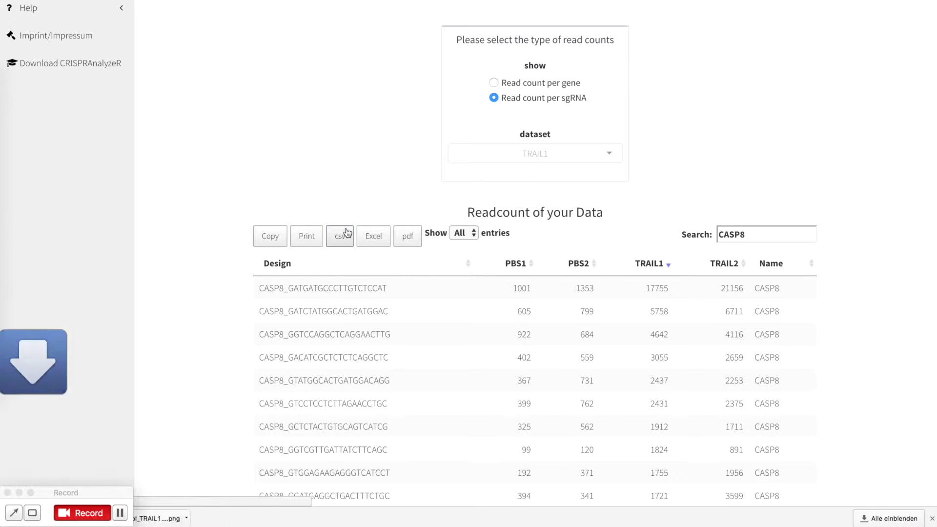
pyautogui.click(373, 239)
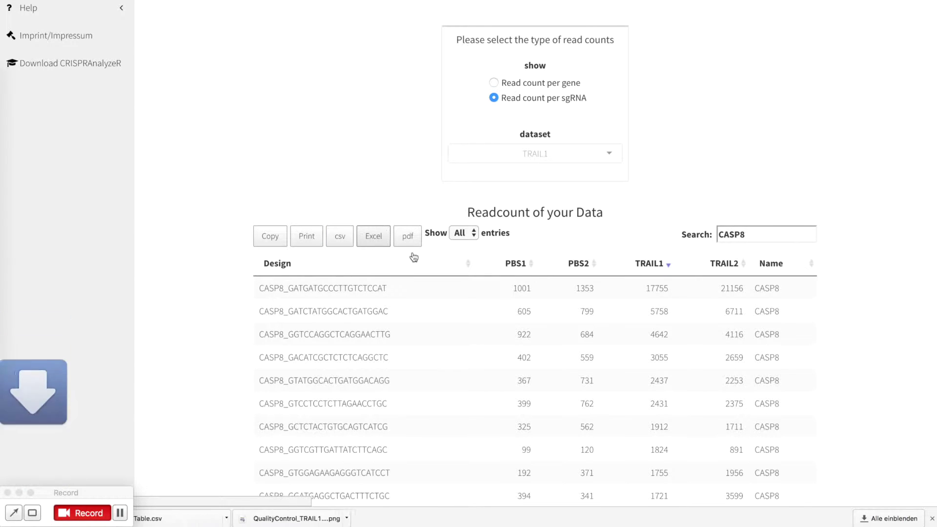
pyautogui.click(932, 520)
pyautogui.scroll(5, 527, 292)
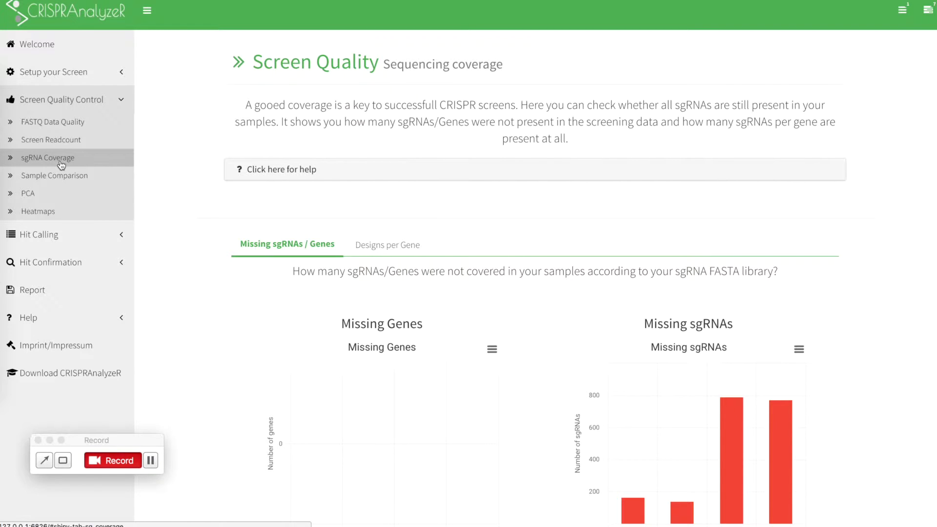
pyautogui.scroll(-1, 142, 186)
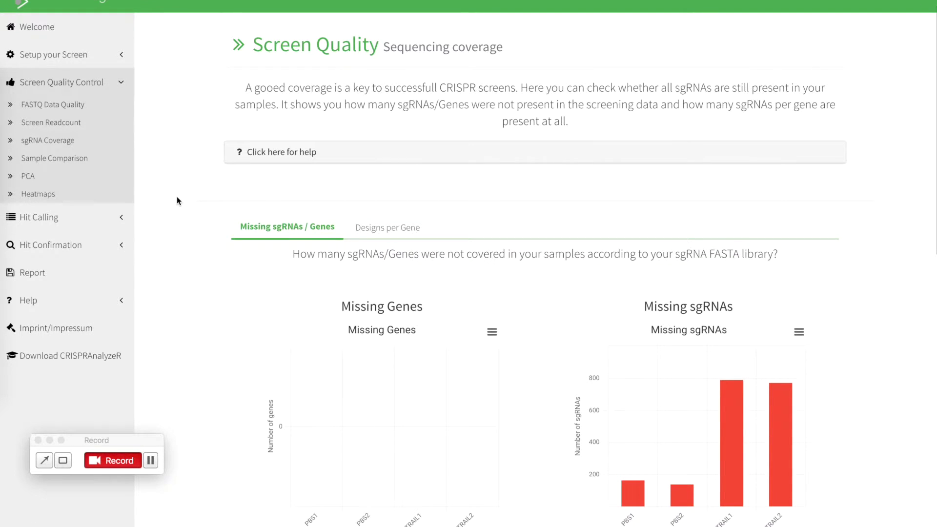
pyautogui.scroll(-1, 177, 207)
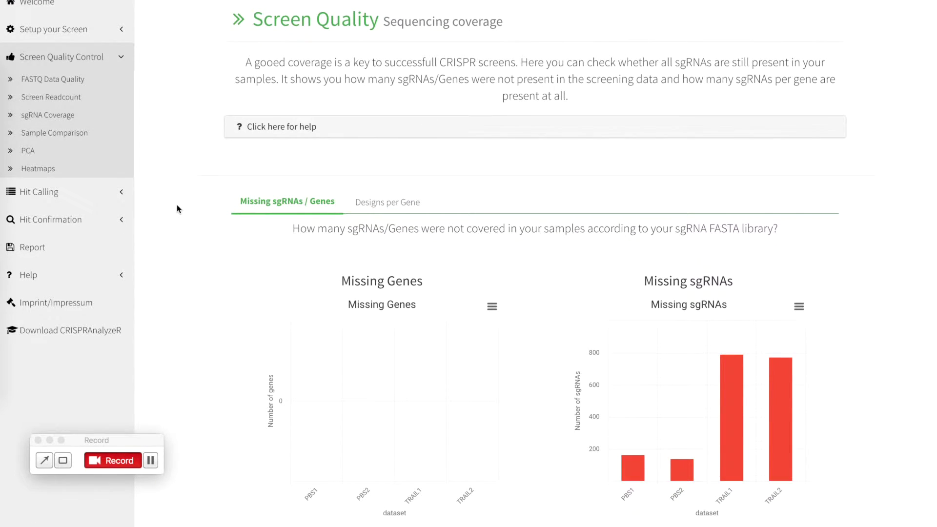
pyautogui.scroll(-1, 183, 239)
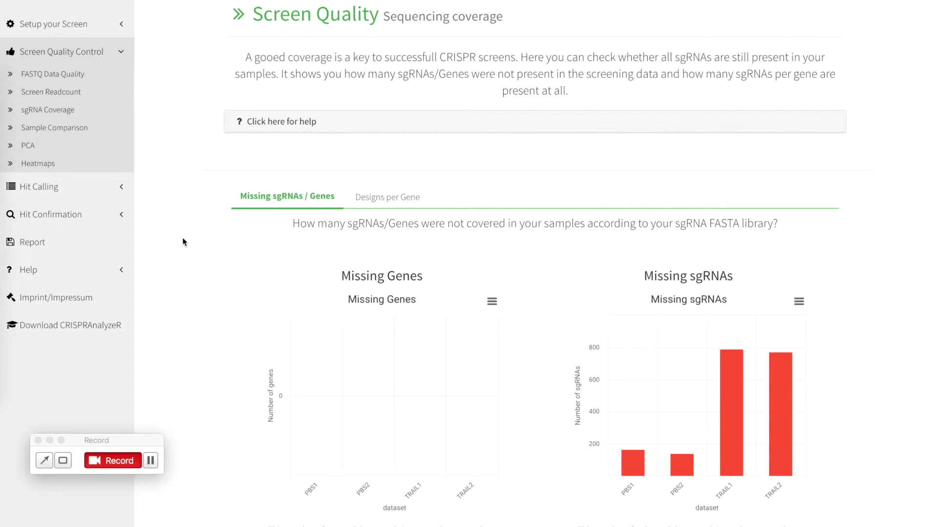
pyautogui.scroll(-1, 187, 270)
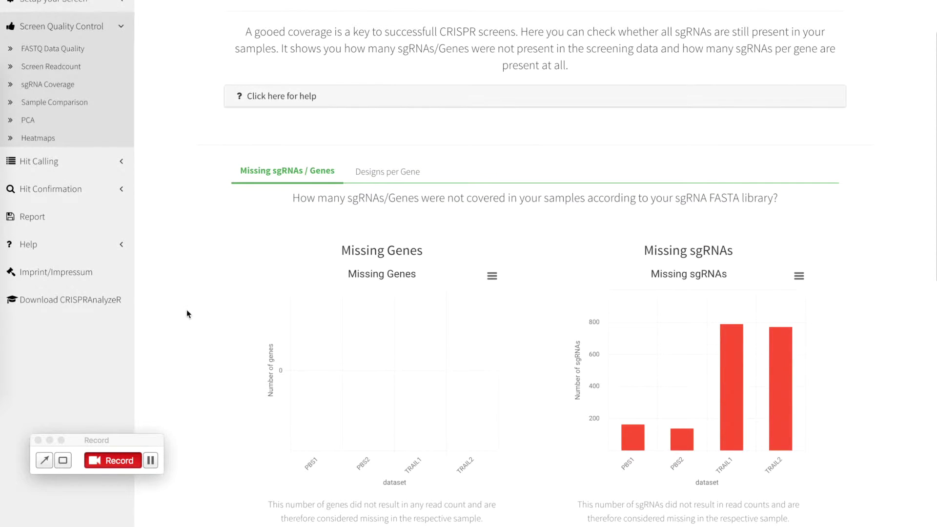
pyautogui.scroll(-2, 187, 311)
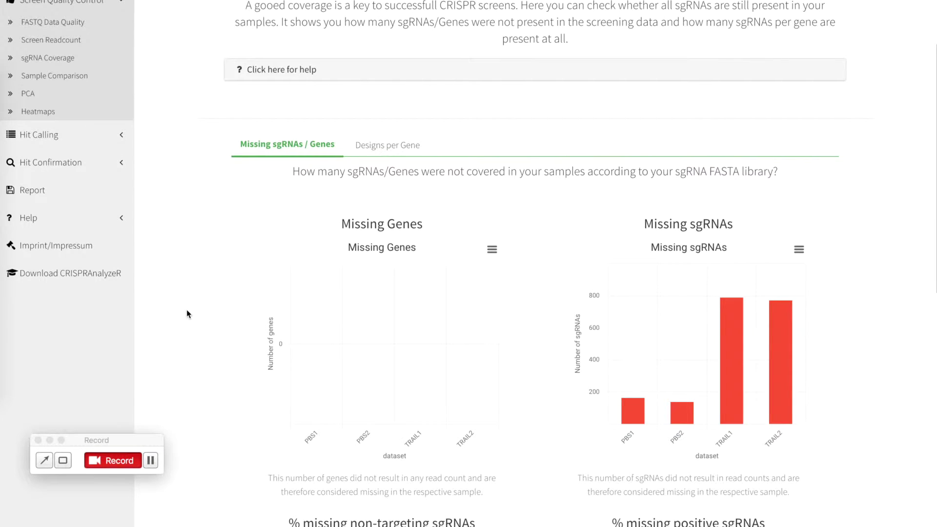
pyautogui.scroll(-5, 186, 310)
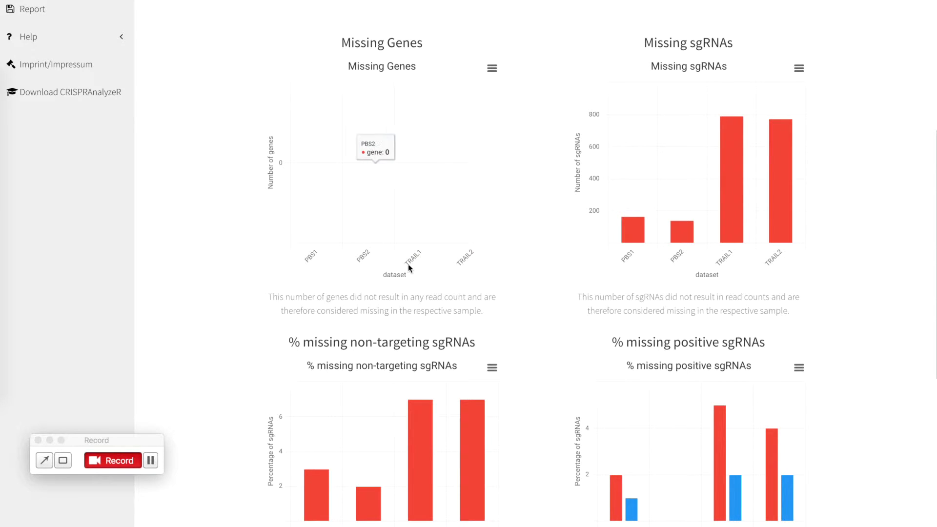
pyautogui.scroll(-1, 499, 260)
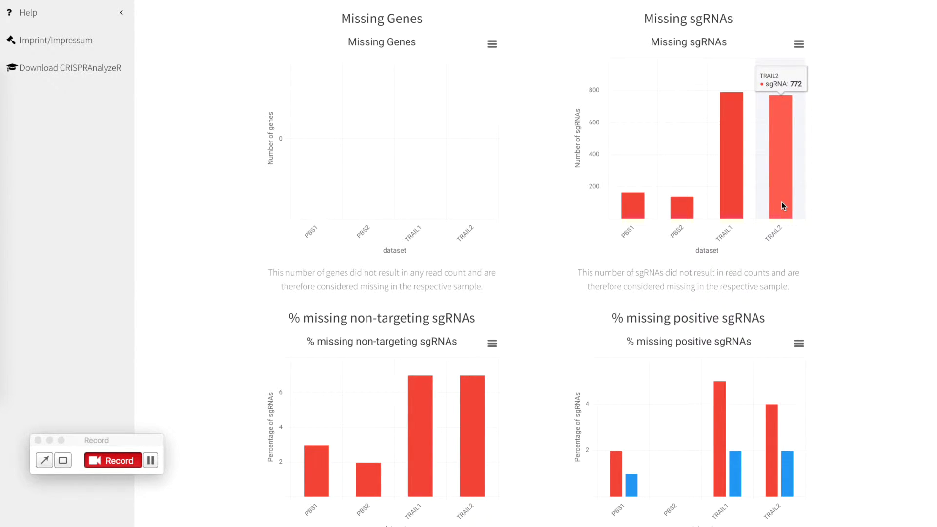
pyautogui.scroll(-1, 874, 260)
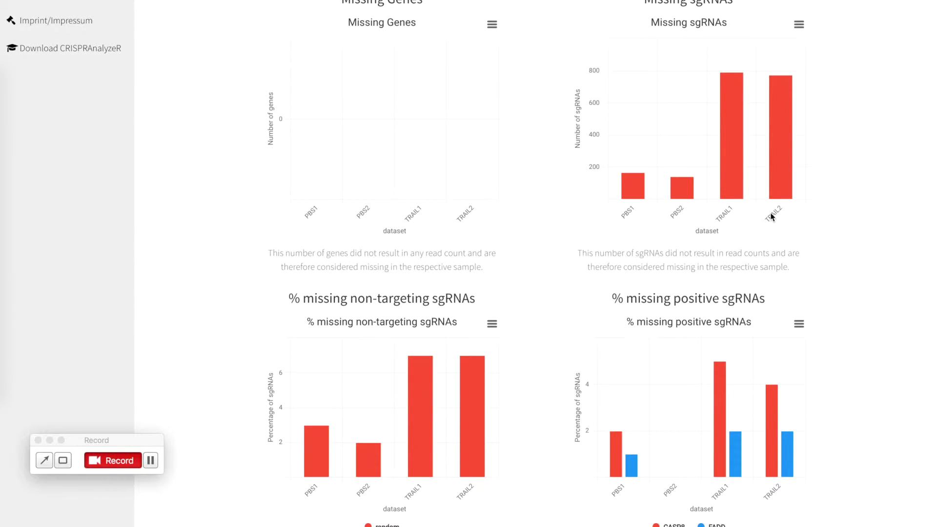
pyautogui.scroll(-5, 827, 198)
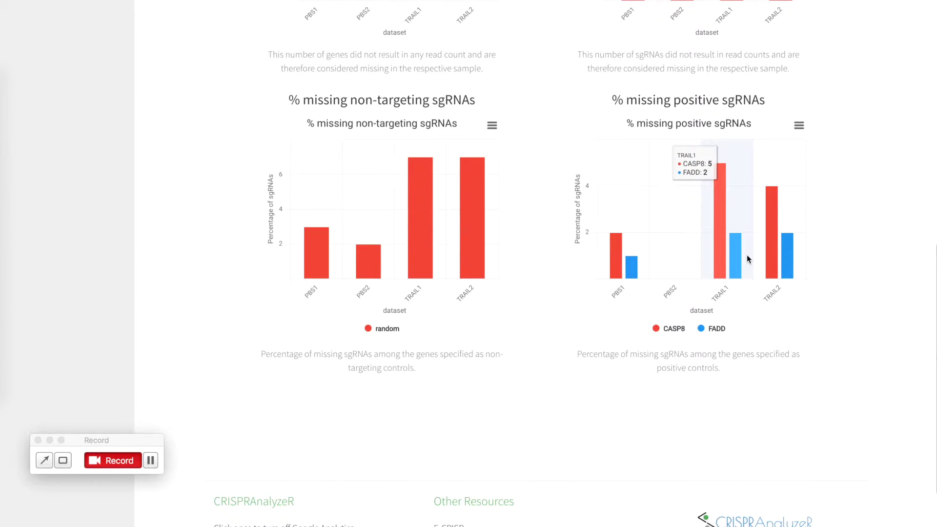
pyautogui.scroll(10, 848, 331)
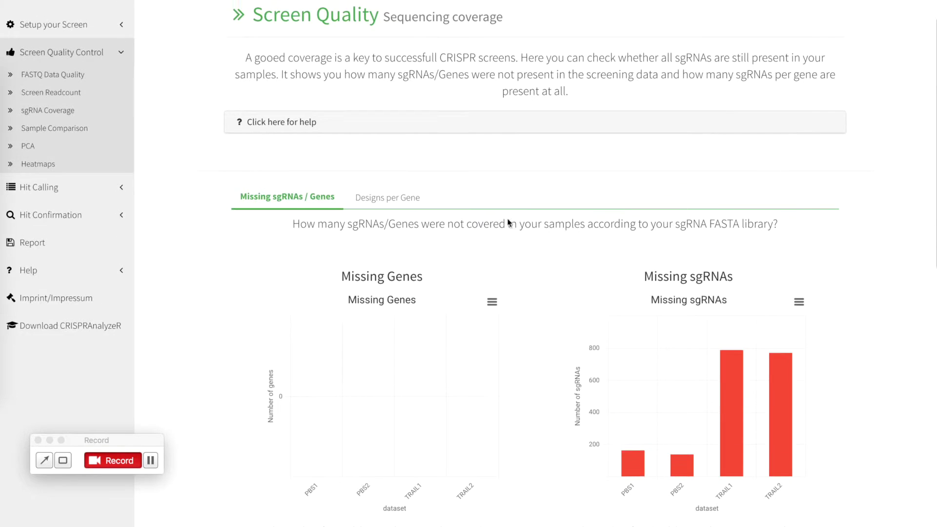
# - Open the Designs per Gene sgRNA coverage histogram
pyautogui.click(388, 198)
pyautogui.scroll(-3, 240, 272)
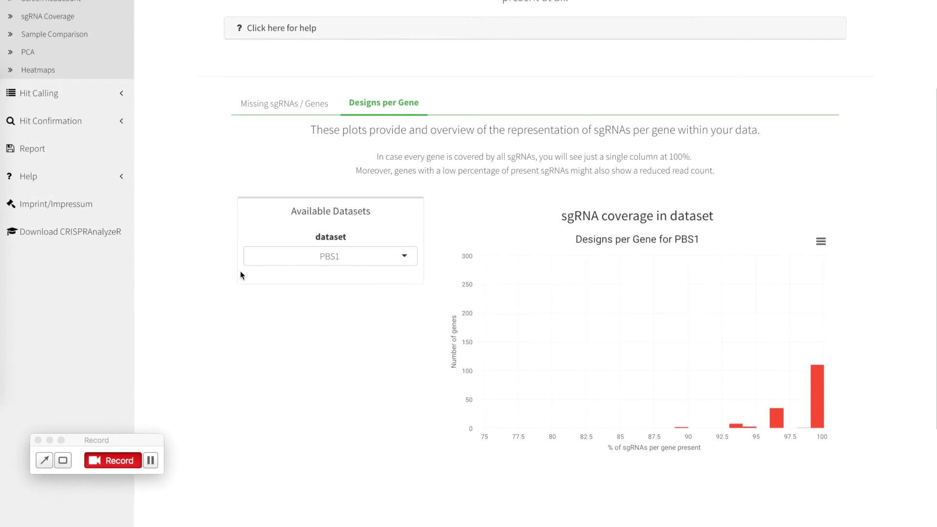
pyautogui.scroll(-5, 240, 275)
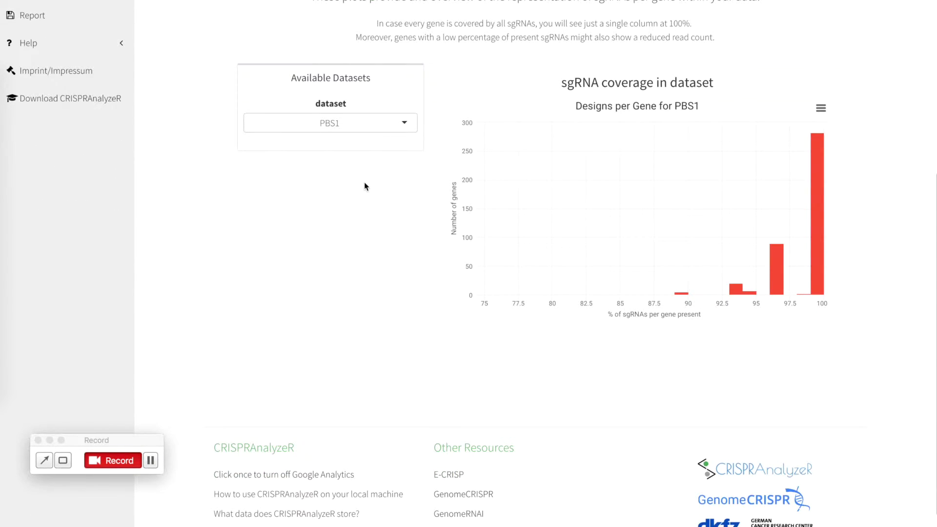
pyautogui.scroll(3, 371, 279)
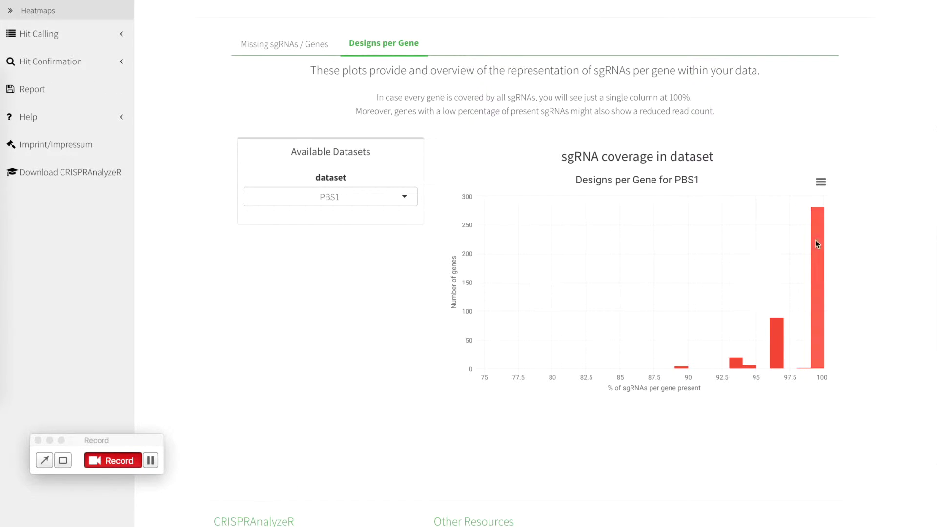
pyautogui.moveTo(822, 237)
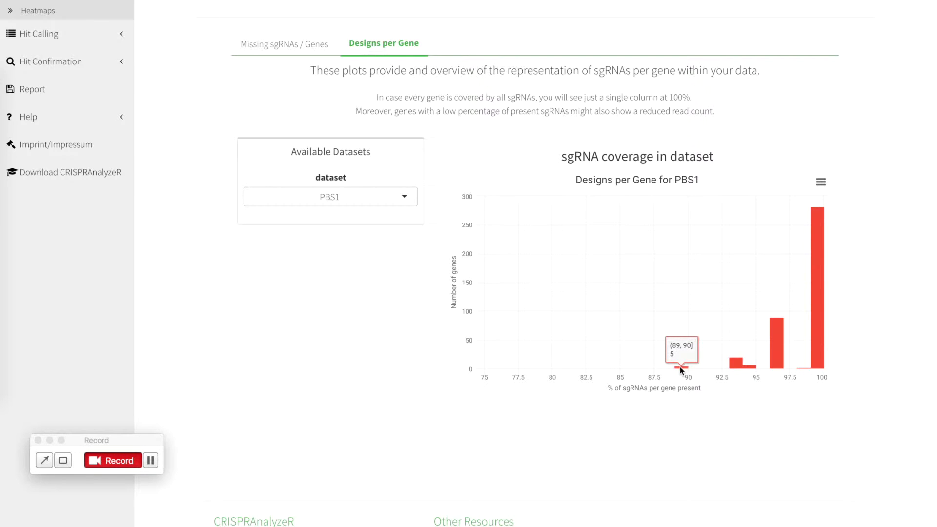
# - Switch the histogram to the TRAIL1 dataset and inspect its bars
pyautogui.click(356, 198)
pyautogui.click(335, 247)
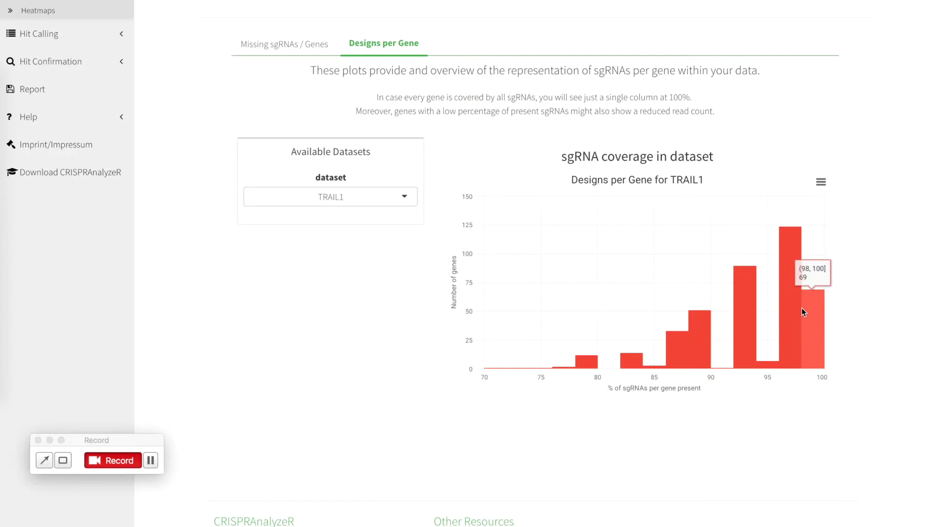
pyautogui.moveTo(794, 314)
pyautogui.moveTo(589, 358)
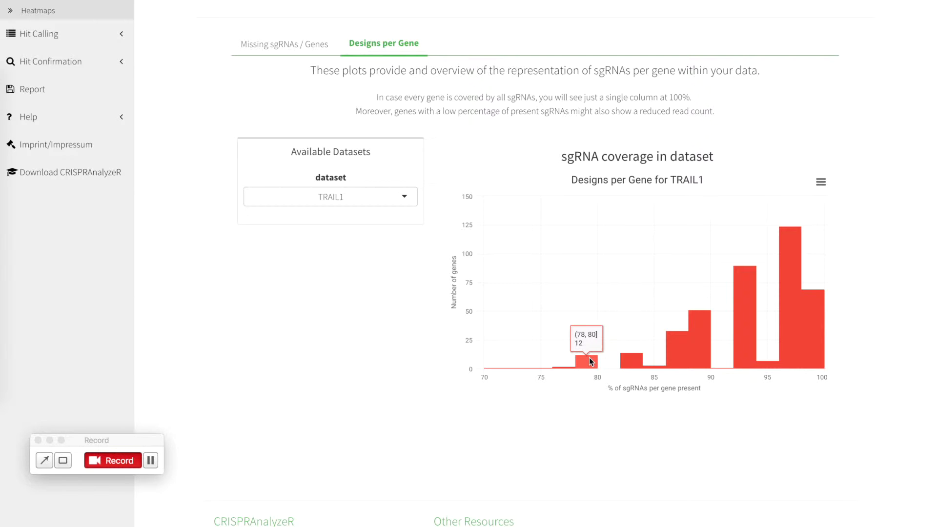
pyautogui.moveTo(495, 370)
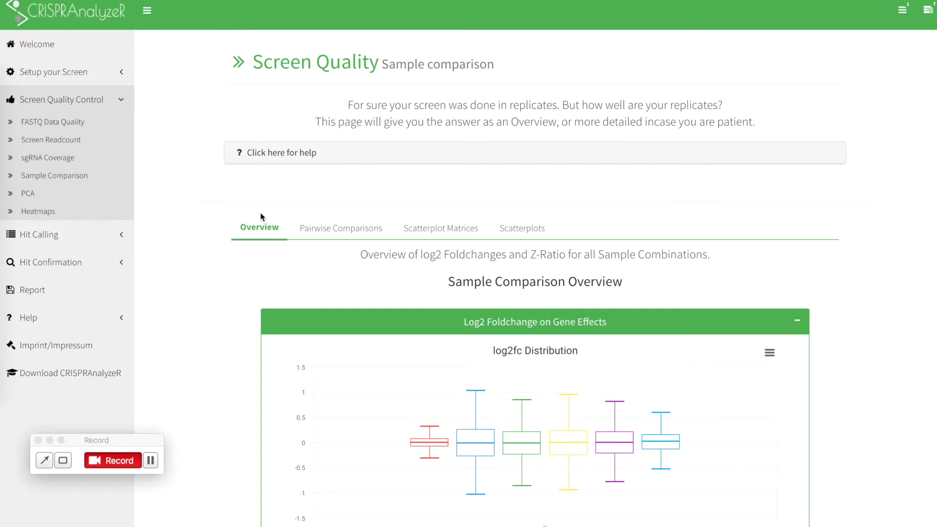
pyautogui.click(297, 155)
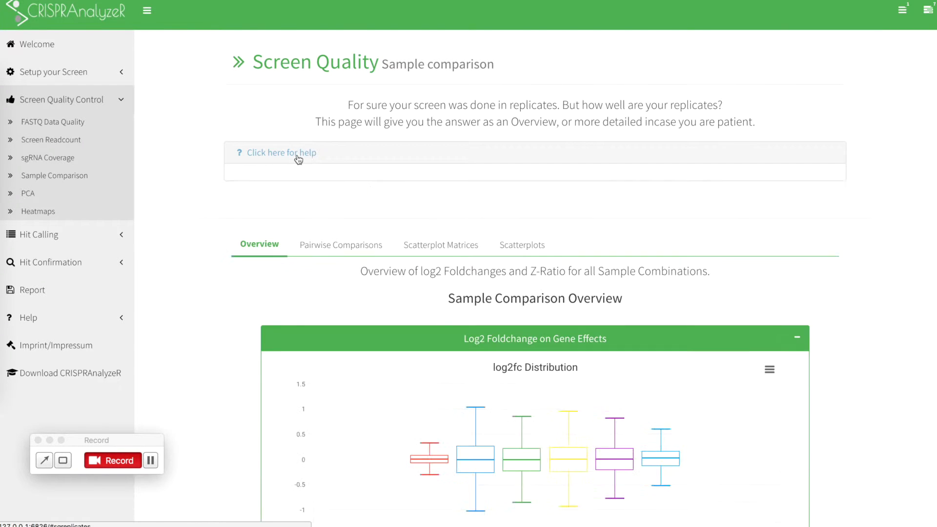
pyautogui.scroll(-1, 245, 256)
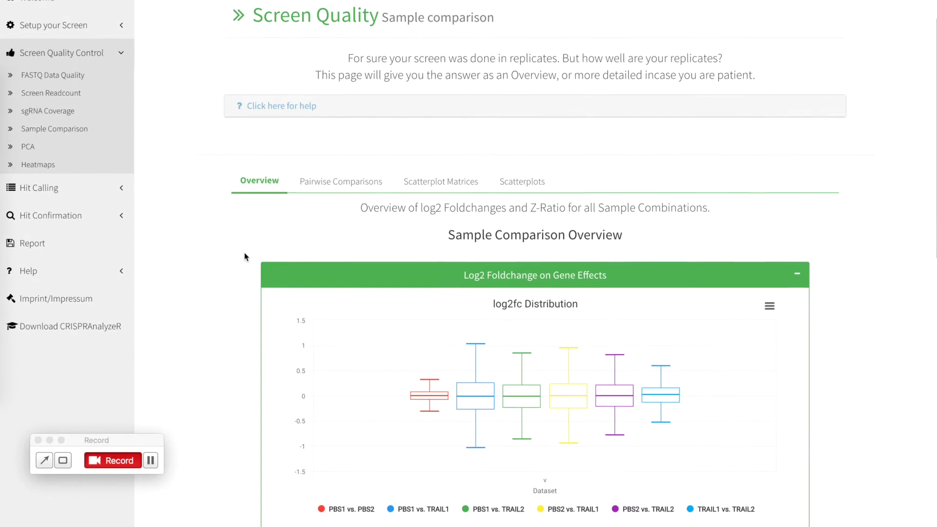
pyautogui.scroll(-1, 245, 254)
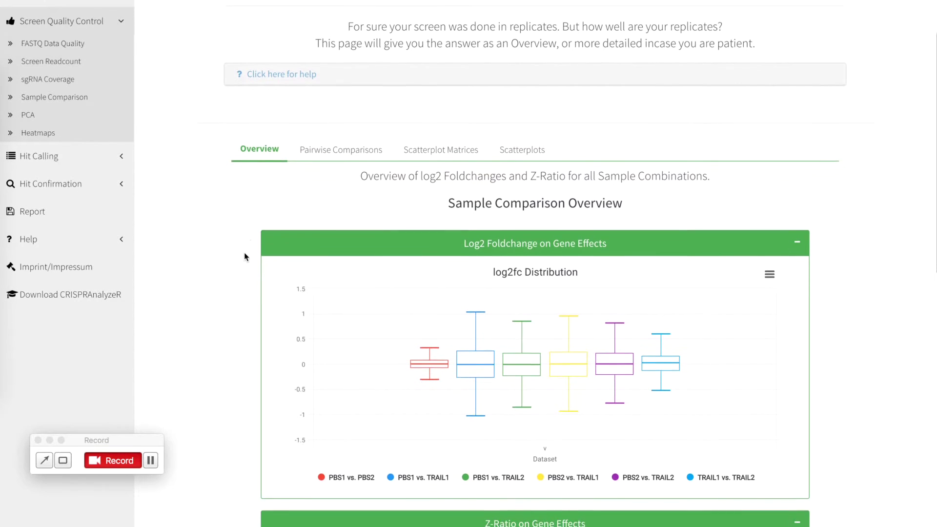
pyautogui.scroll(-3, 246, 184)
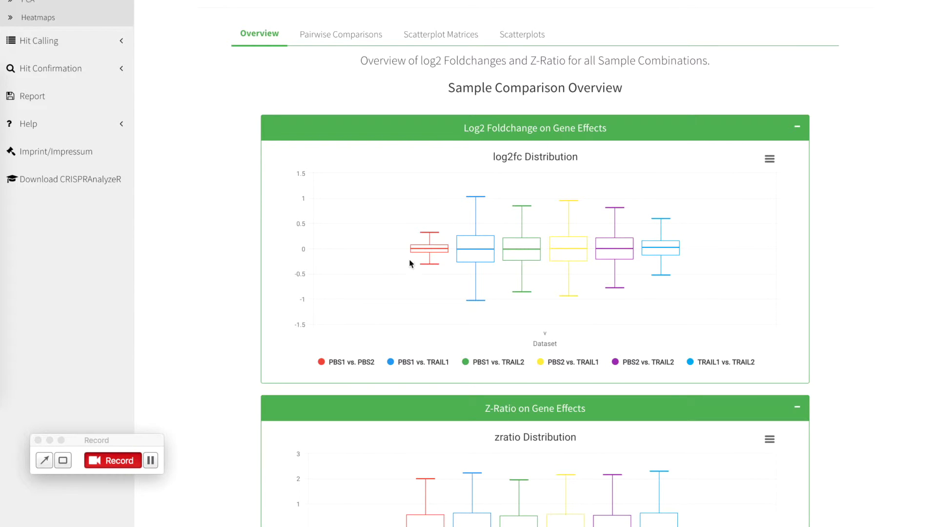
pyautogui.moveTo(412, 263)
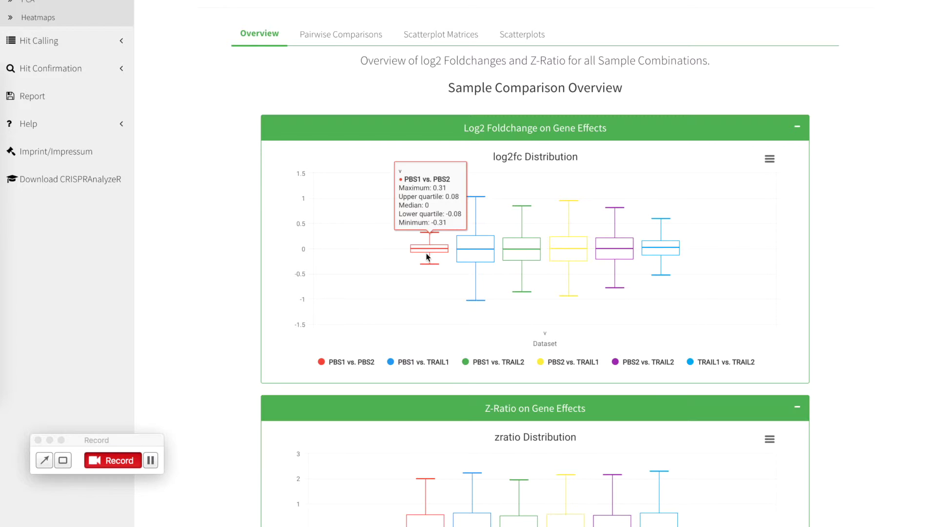
pyautogui.moveTo(664, 245)
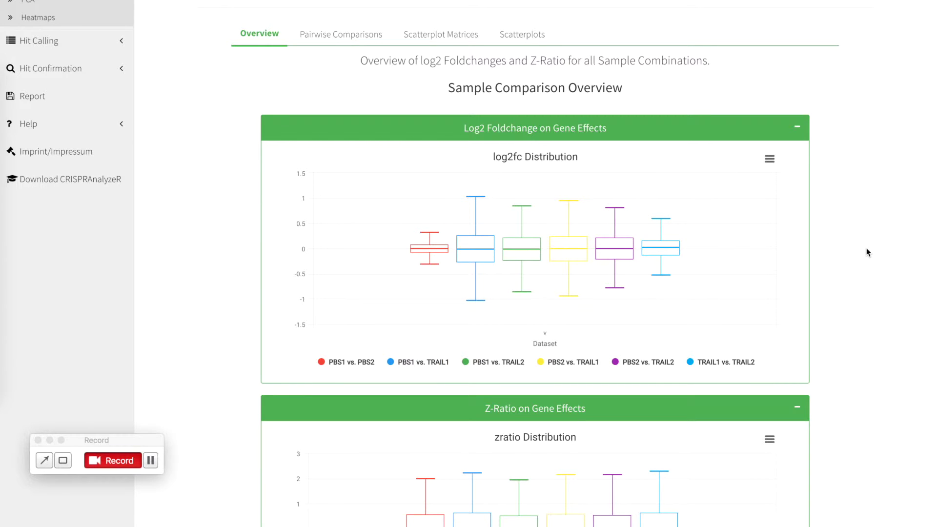
pyautogui.scroll(-1, 867, 252)
pyautogui.scroll(2, 867, 251)
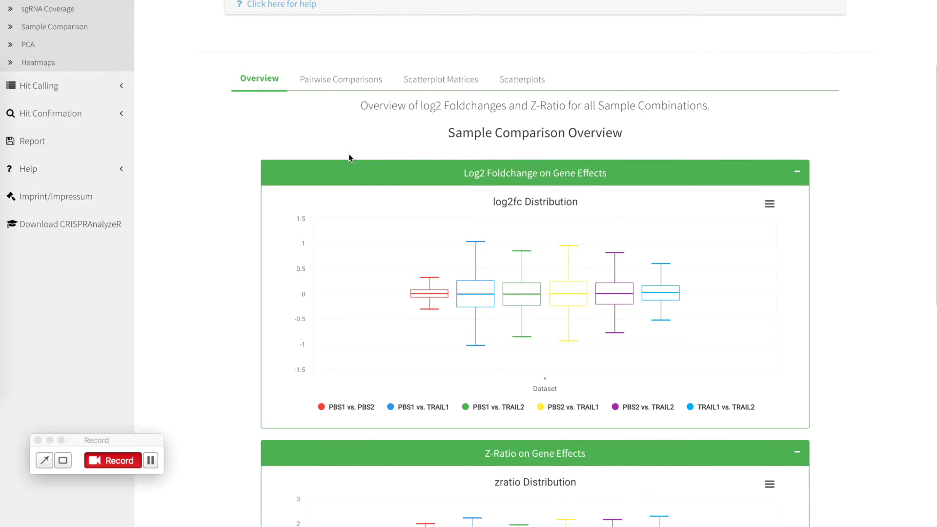
pyautogui.scroll(3, 349, 156)
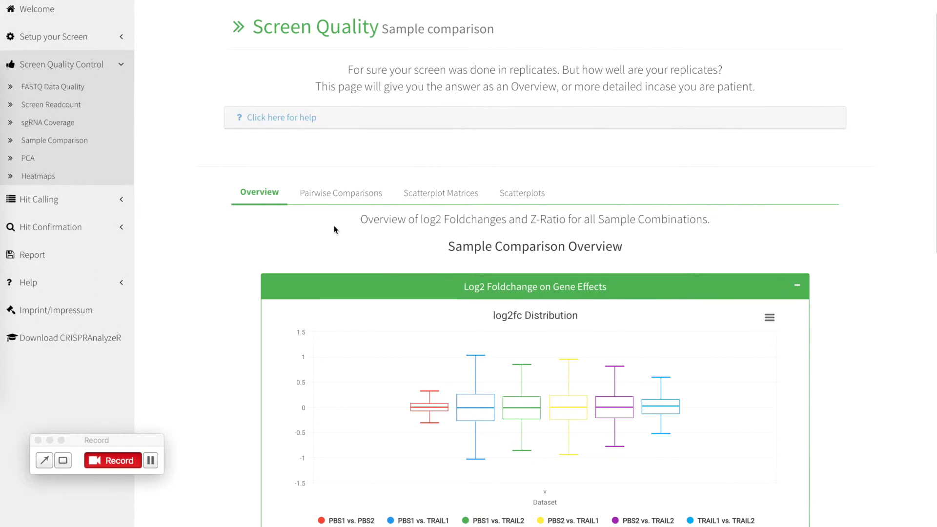
# - Open Pairwise Comparisons and review the PBS1 vs. PBS2 log2 foldchange and Z-ratio charts
pyautogui.scroll(-1, 315, 230)
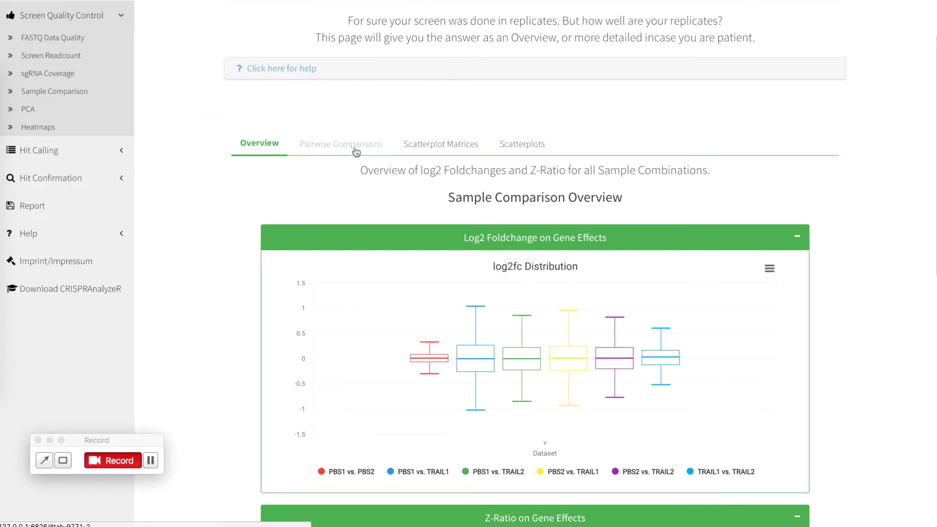
pyautogui.click(350, 146)
pyautogui.scroll(-1, 209, 270)
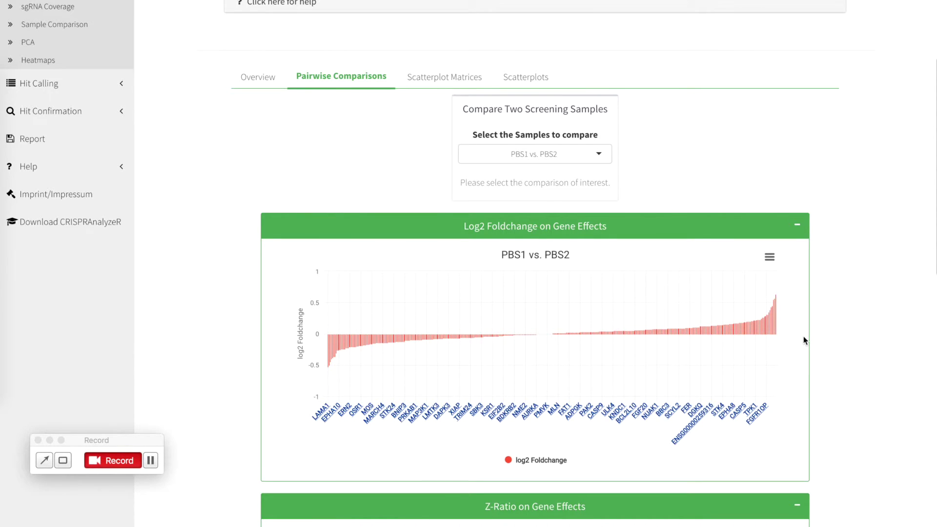
pyautogui.scroll(-9, 804, 336)
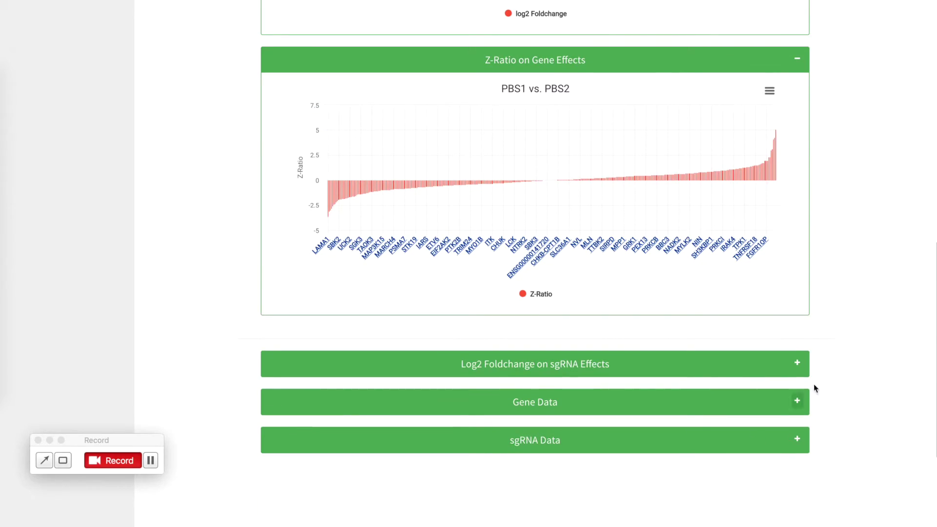
pyautogui.scroll(10, 842, 335)
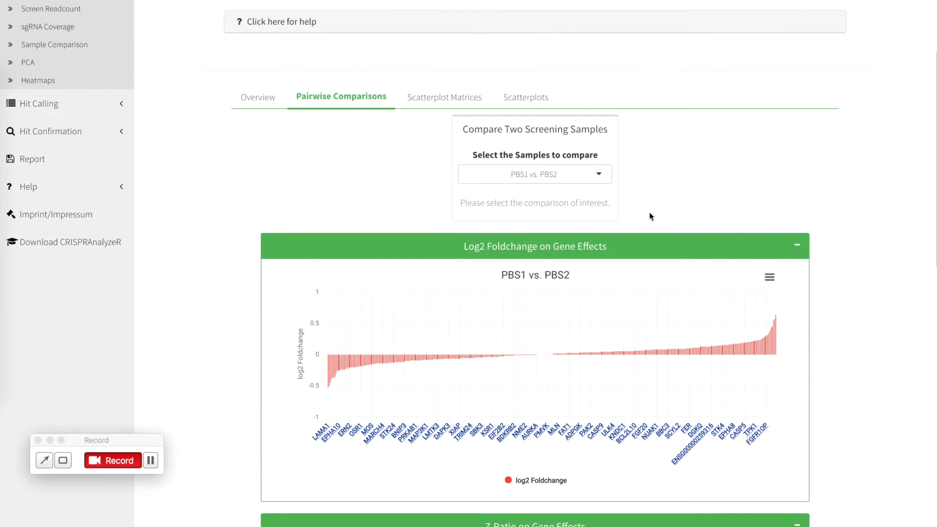
# - Keep PBS1 vs. PBS2 as the comparison, dismiss the reannotation popup and go to Scatterplot Matrices
pyautogui.click(558, 175)
pyautogui.click(668, 161)
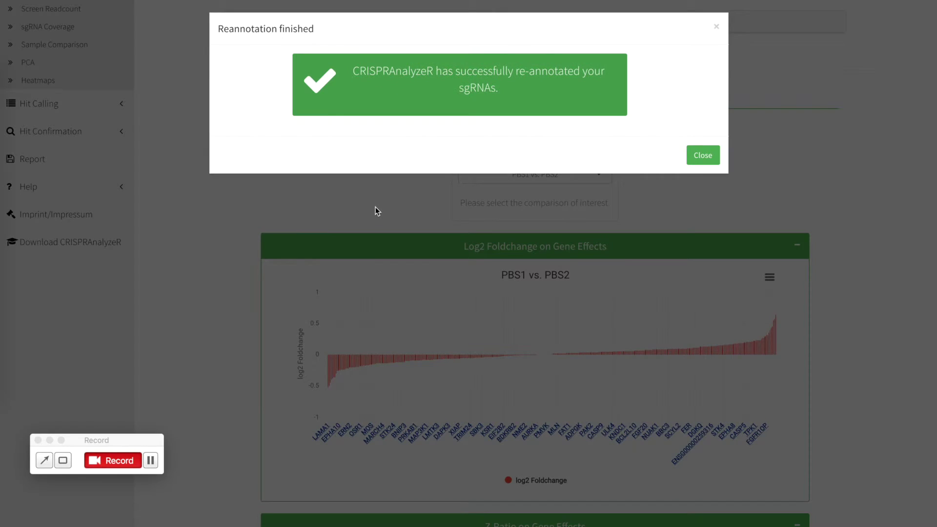
pyautogui.click(376, 207)
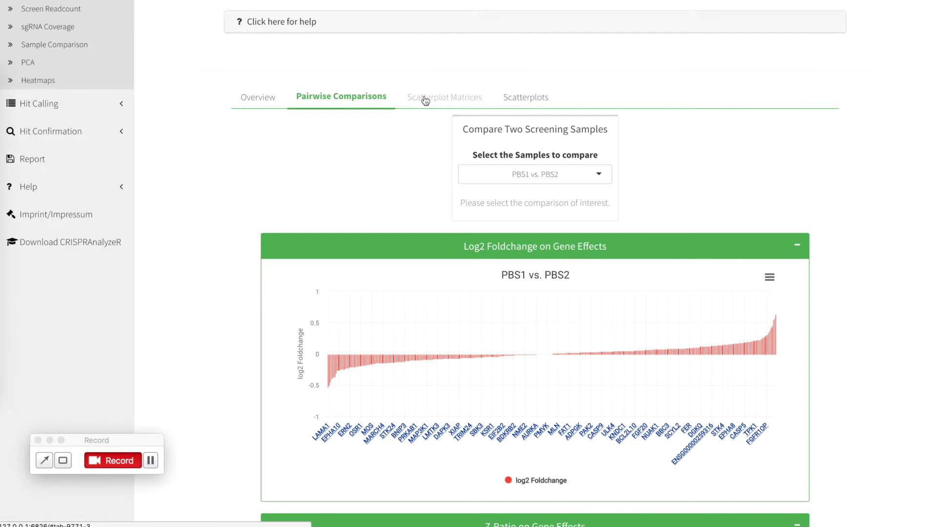
pyautogui.click(424, 97)
# - Review the PBS1, PBS2, TRAIL1 and TRAIL2 correlation matrix, then show it log2-transformed
pyautogui.scroll(-1, 386, 197)
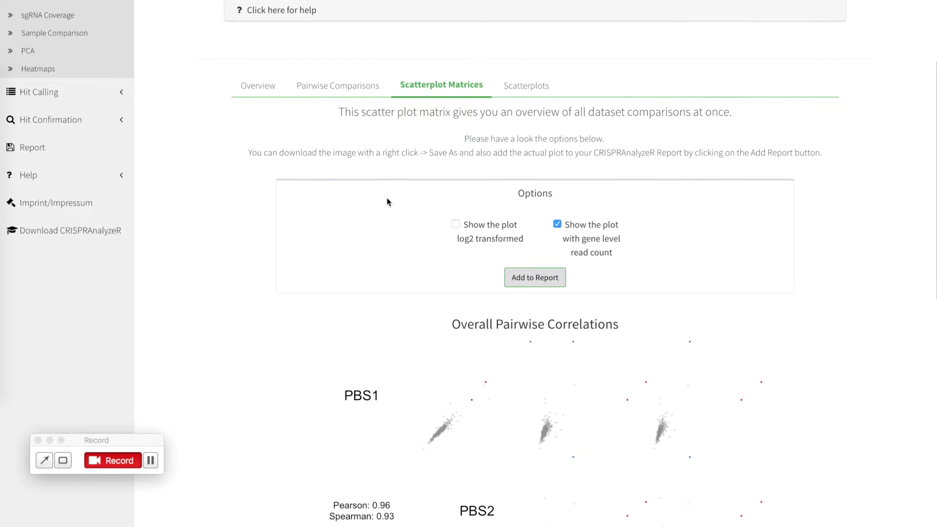
pyautogui.scroll(-3, 387, 200)
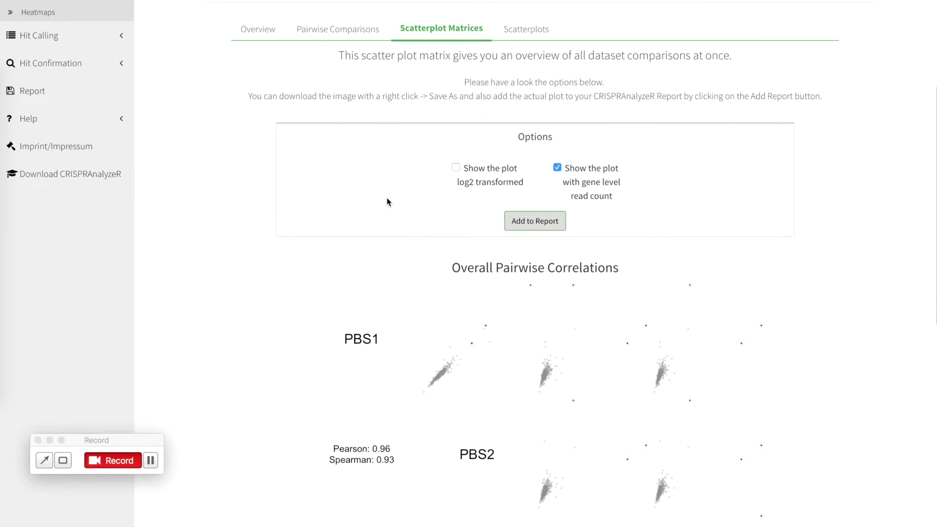
pyautogui.scroll(1, 708, 239)
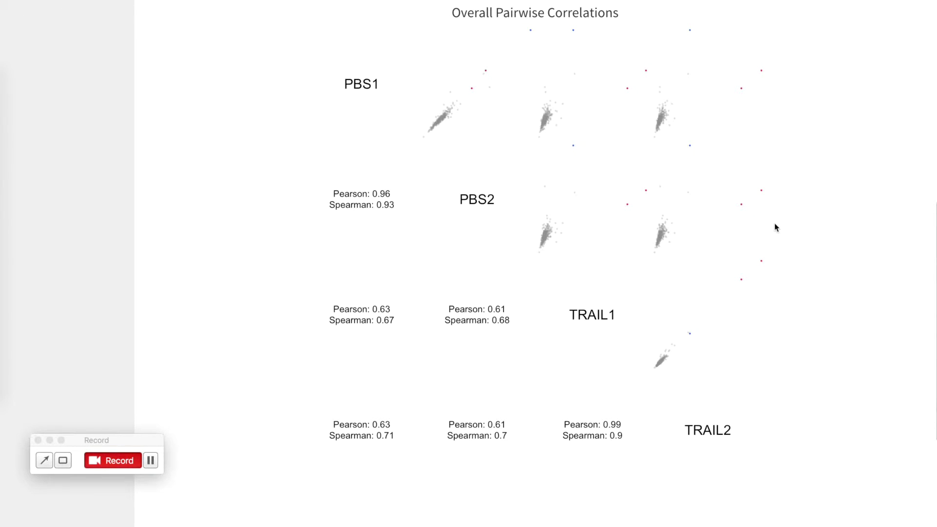
pyautogui.scroll(1, 774, 225)
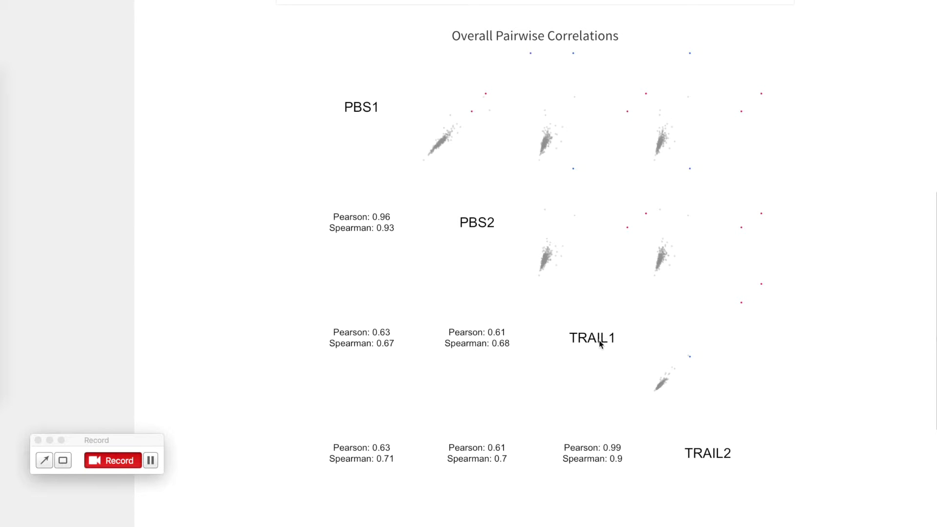
pyautogui.scroll(2, 727, 163)
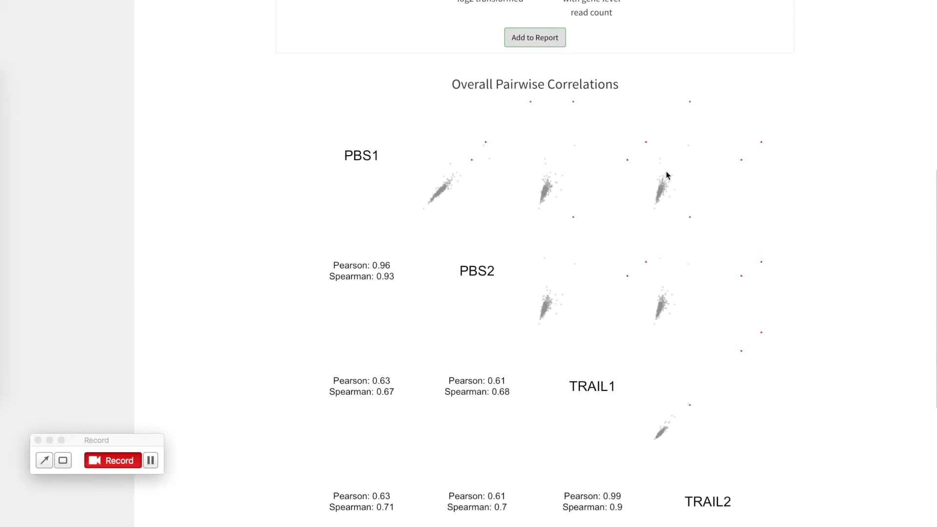
pyautogui.scroll(3, 668, 175)
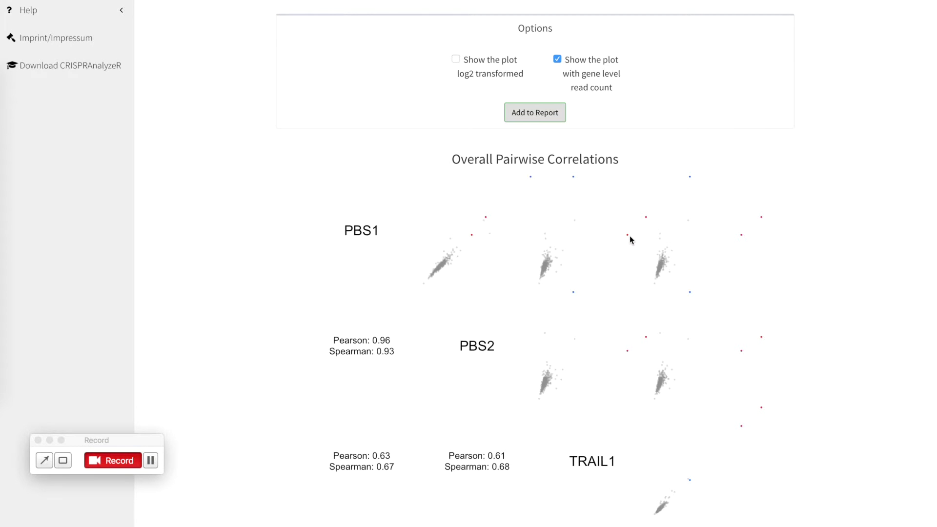
pyautogui.scroll(3, 629, 239)
pyautogui.scroll(-3, 630, 239)
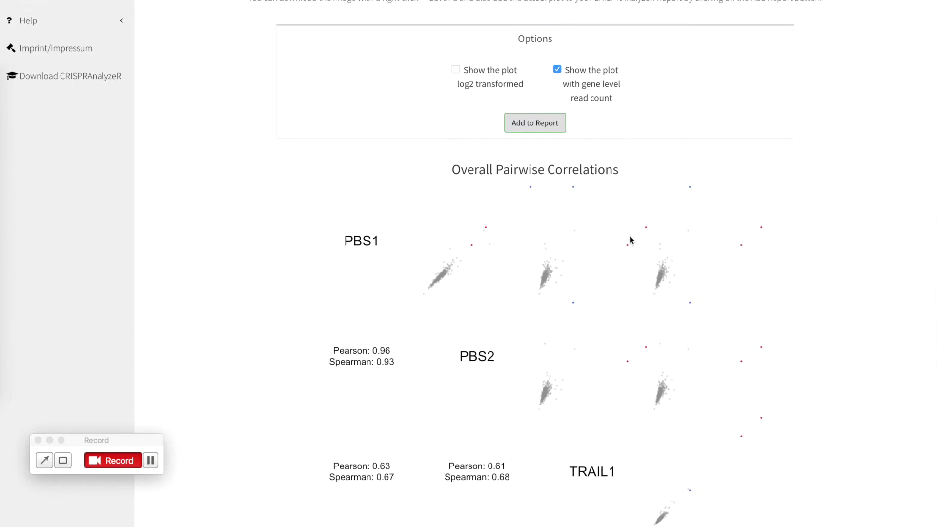
pyautogui.click(499, 85)
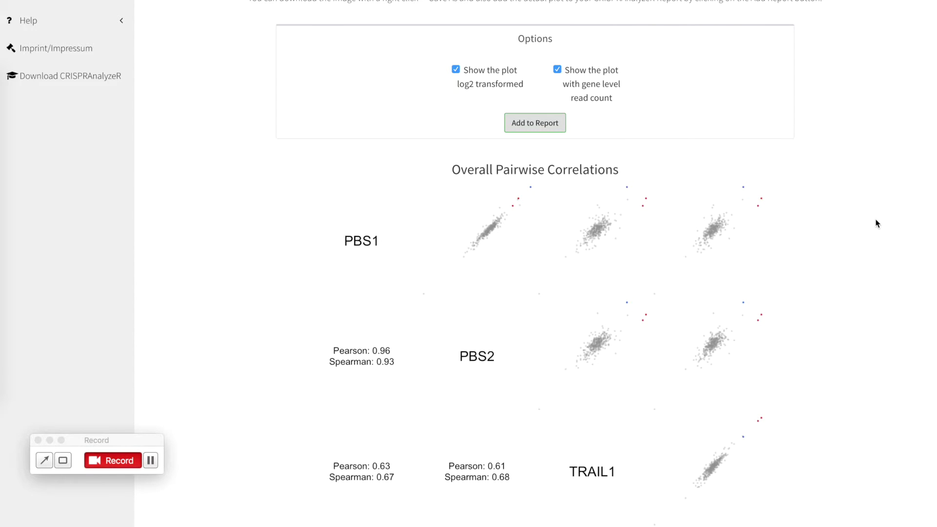
# - Add the log2-transformed scatterplot matrix to the report and dismiss the confirmation
pyautogui.scroll(-2, 876, 223)
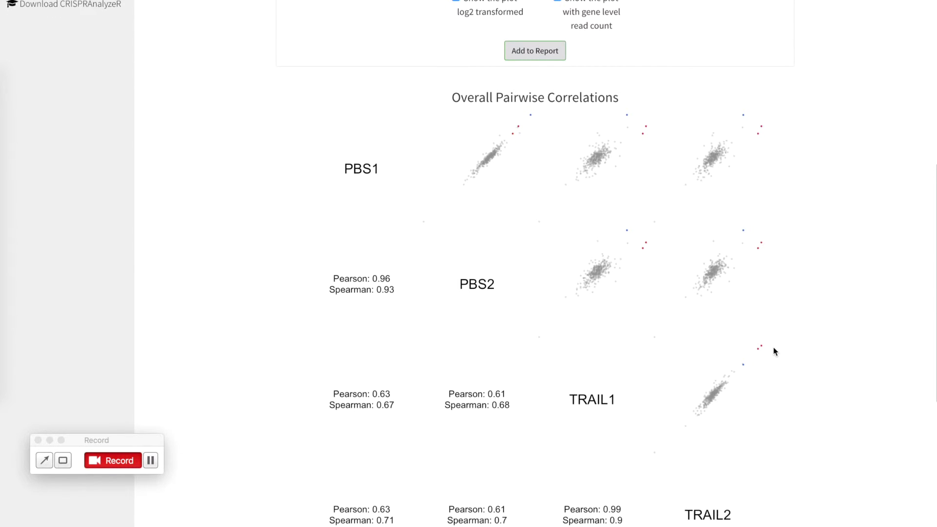
pyautogui.scroll(-1, 773, 347)
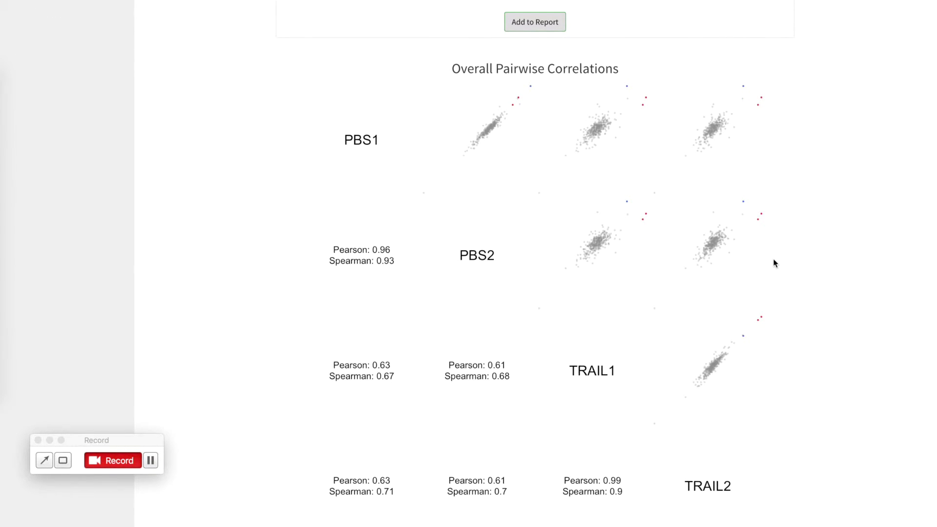
pyautogui.scroll(1, 773, 263)
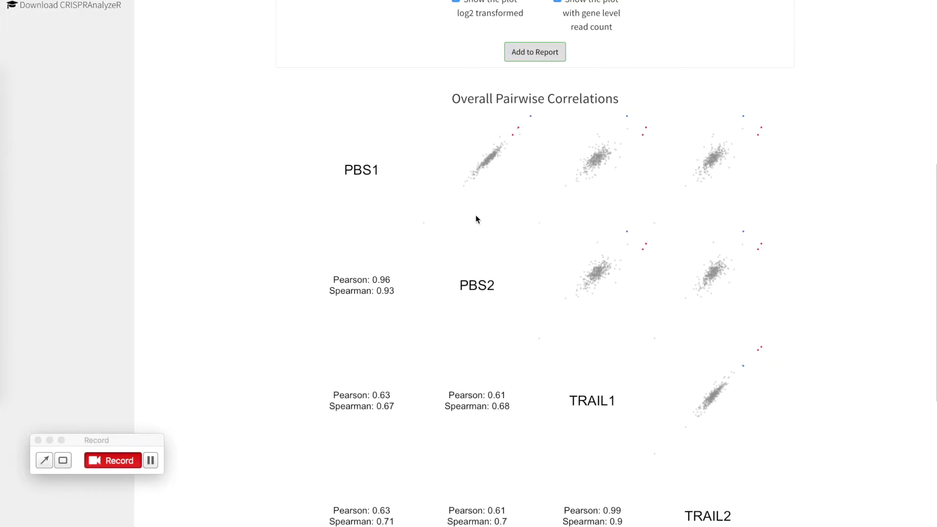
pyautogui.scroll(-2, 478, 249)
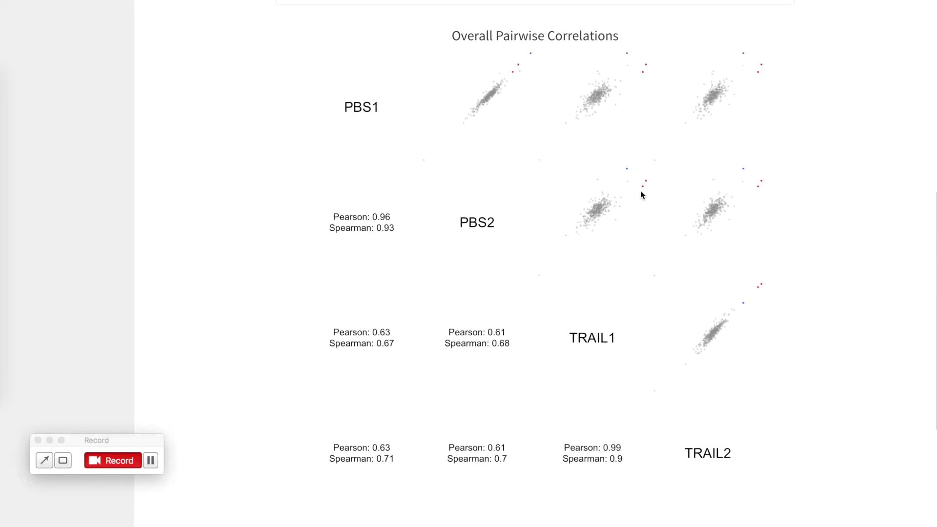
pyautogui.scroll(5, 657, 280)
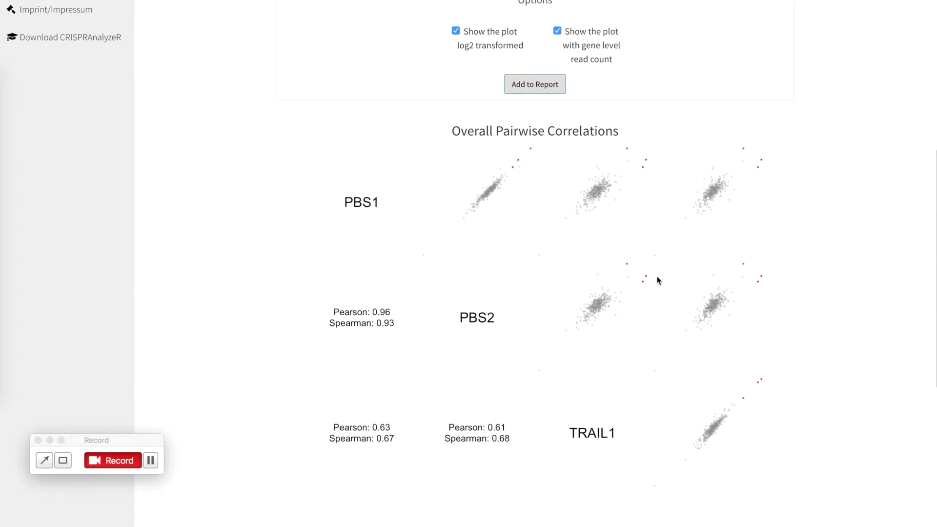
pyautogui.scroll(-3, 657, 281)
pyautogui.scroll(-1, 657, 280)
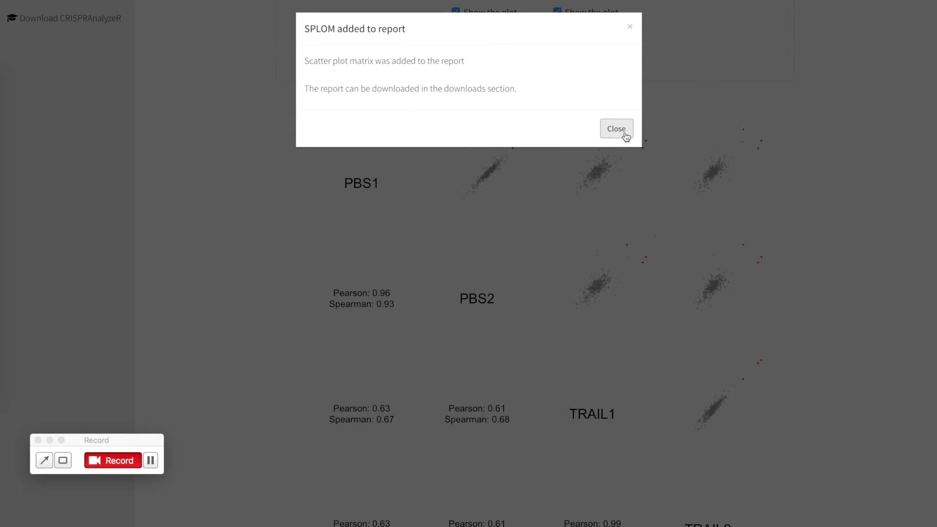
pyautogui.click(623, 135)
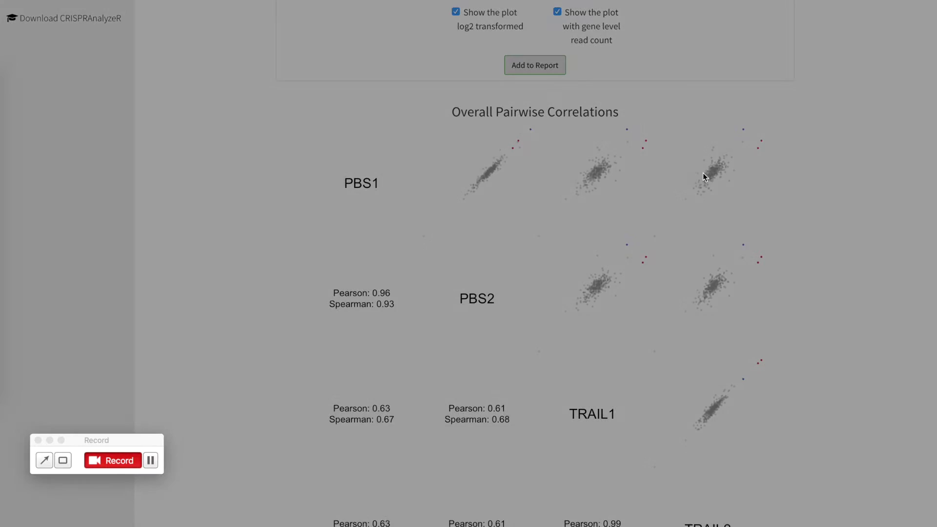
# - Switch to the Scatterplots view comparing PBS1 versus PBS2
pyautogui.scroll(4, 705, 176)
pyautogui.scroll(1, 705, 177)
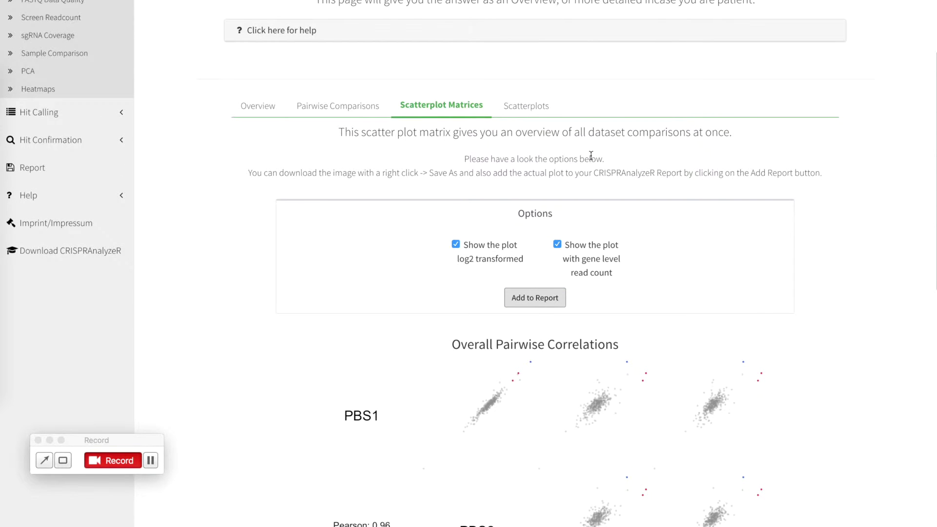
pyautogui.click(509, 108)
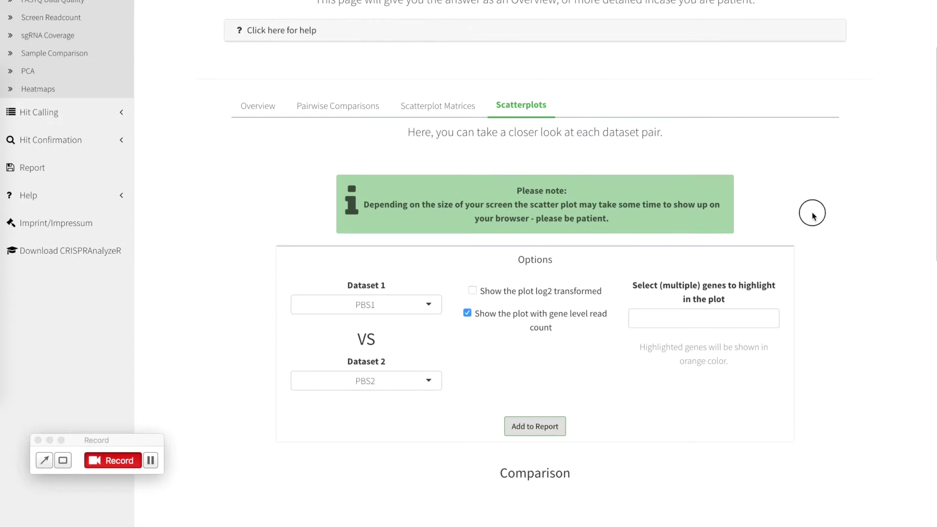
# - Review the PBS1-versus-PBS2 scatterplot controls, then open the Dataset 2 list
pyautogui.scroll(-2, 811, 215)
pyautogui.scroll(-2, 878, 253)
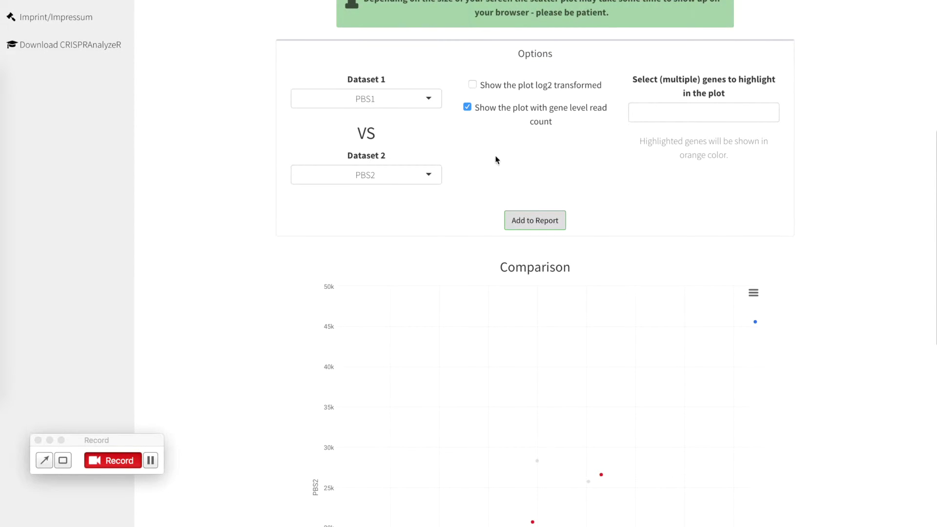
pyautogui.scroll(-3, 872, 224)
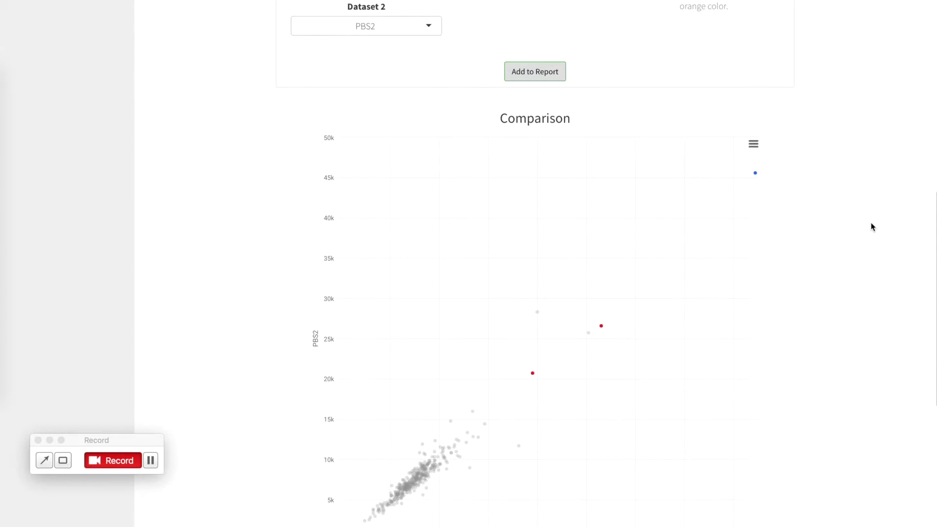
pyautogui.scroll(-3, 834, 353)
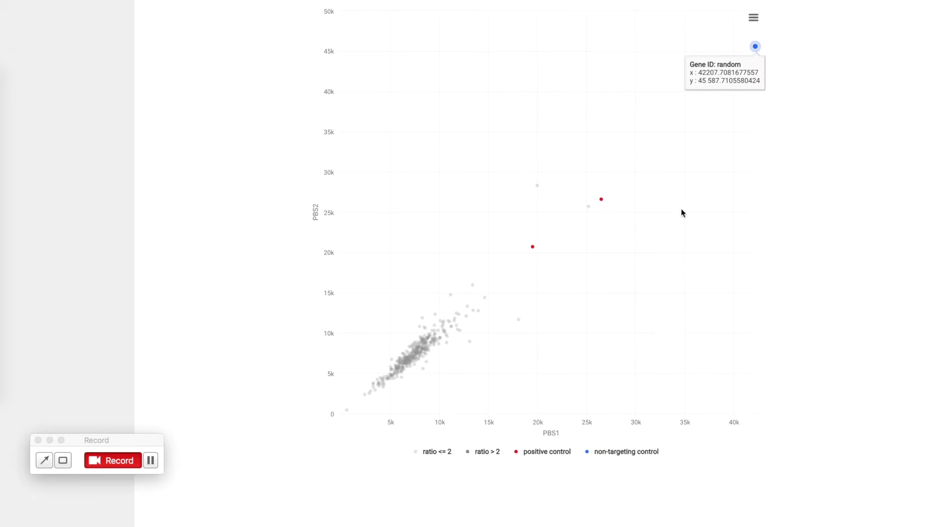
pyautogui.scroll(5, 786, 170)
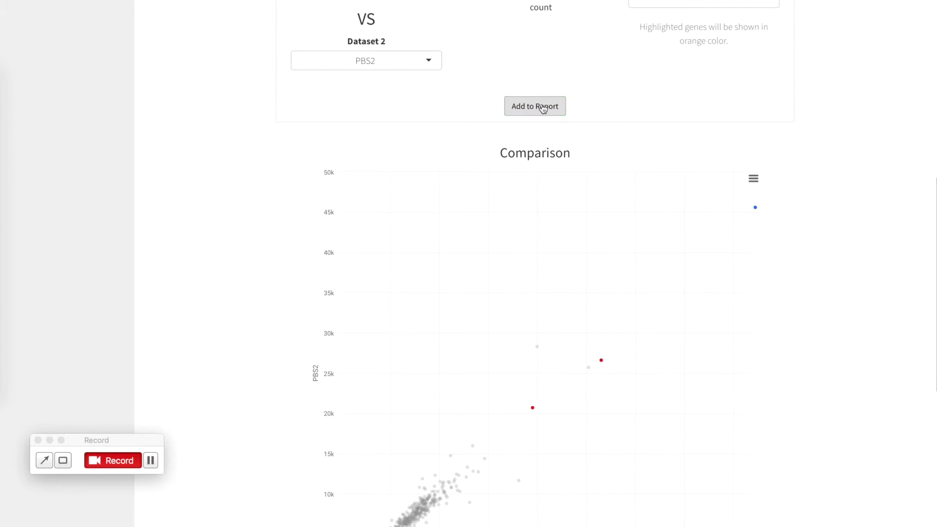
pyautogui.scroll(3, 425, 78)
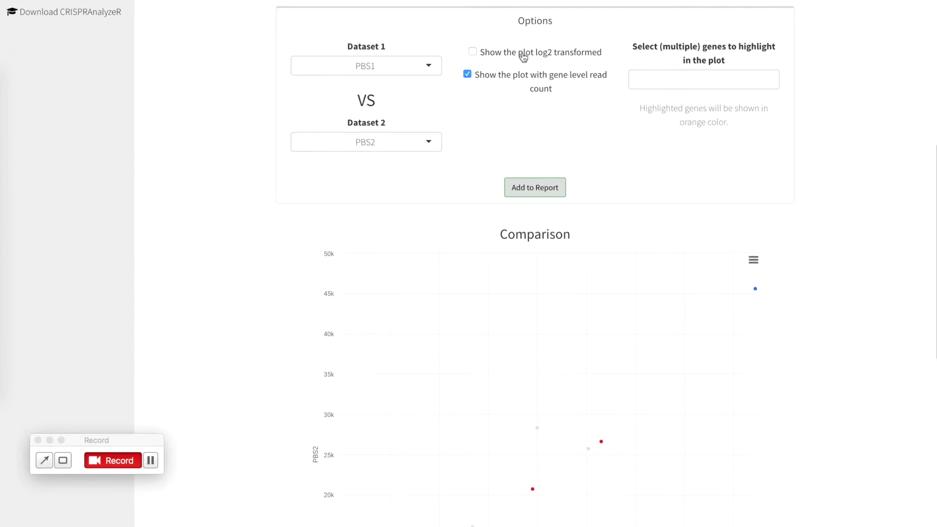
pyautogui.click(393, 145)
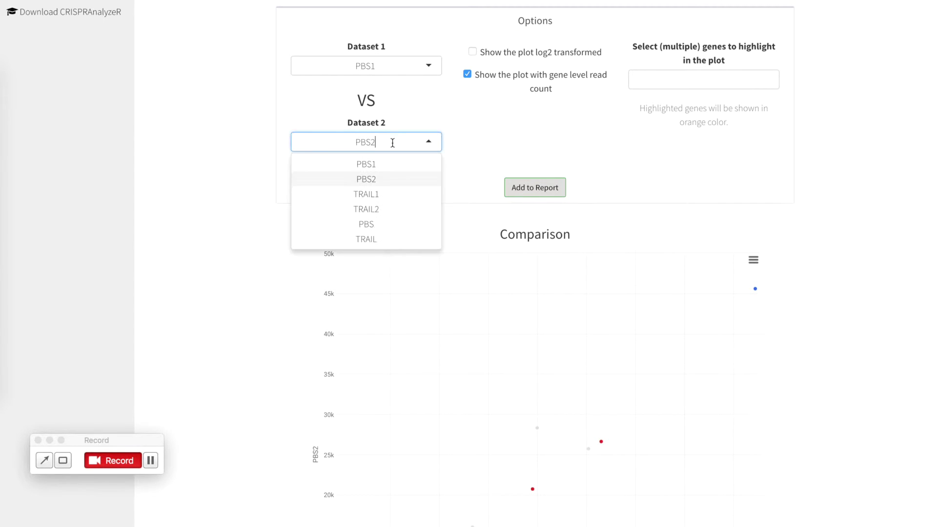
# - Set Dataset 2 to TRAIL1 and inspect the FADD (~138k) and CASP8 (~114k) points
pyautogui.click(380, 195)
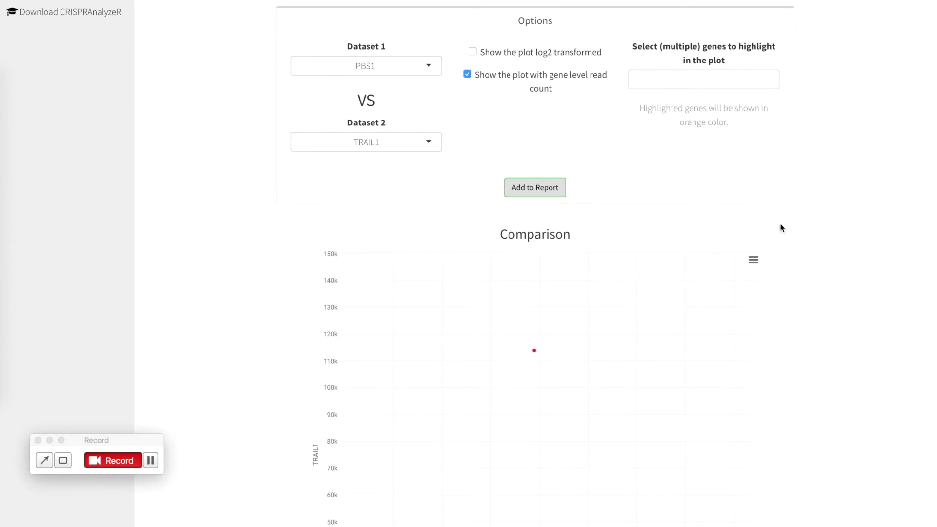
pyautogui.scroll(-5, 837, 249)
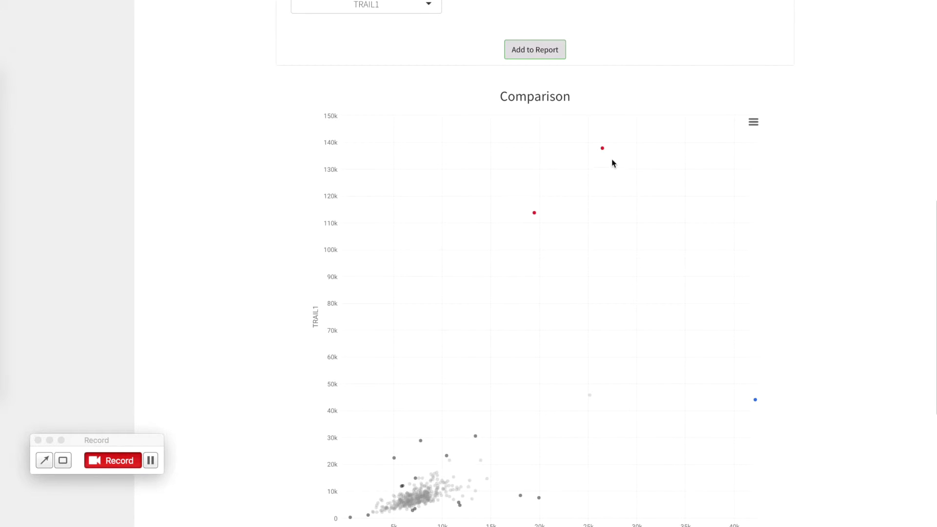
pyautogui.scroll(-4, 547, 290)
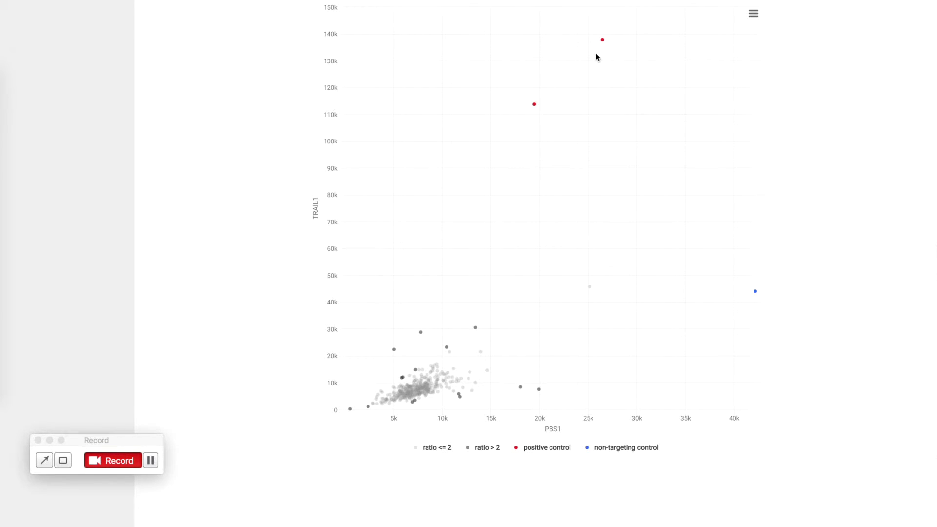
pyautogui.moveTo(603, 41)
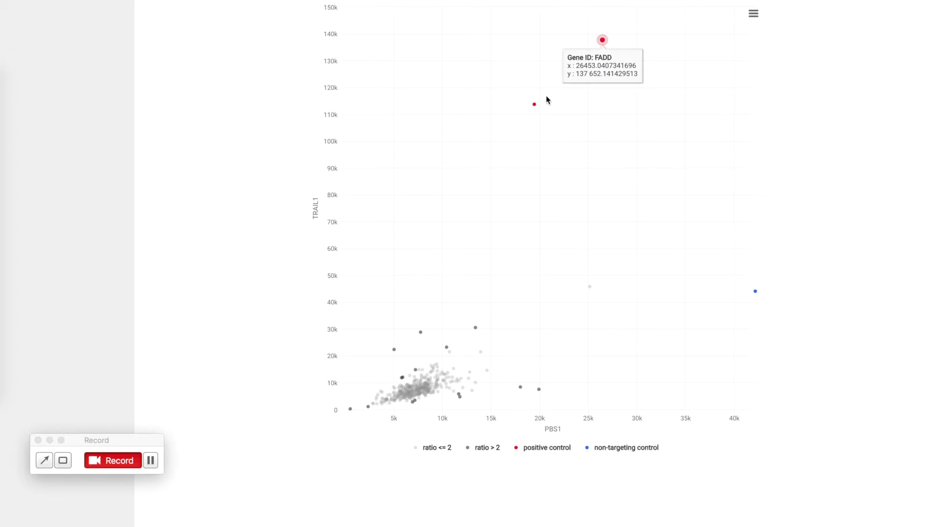
pyautogui.moveTo(535, 105)
pyautogui.scroll(2, 279, 145)
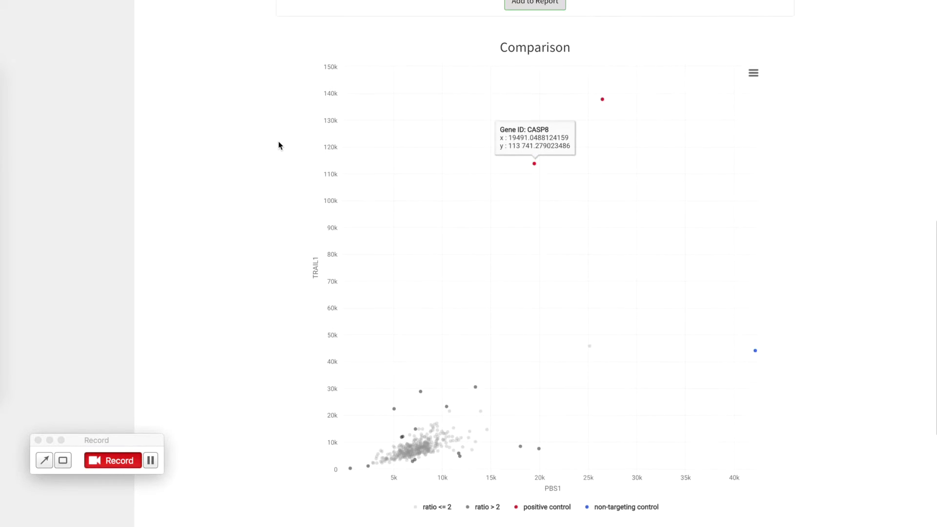
pyautogui.scroll(7, 279, 145)
# - Show PBS1 vs TRAIL1 log2-transformed, zoom into the dense gene cluster, then reset zoom
pyautogui.click(536, 63)
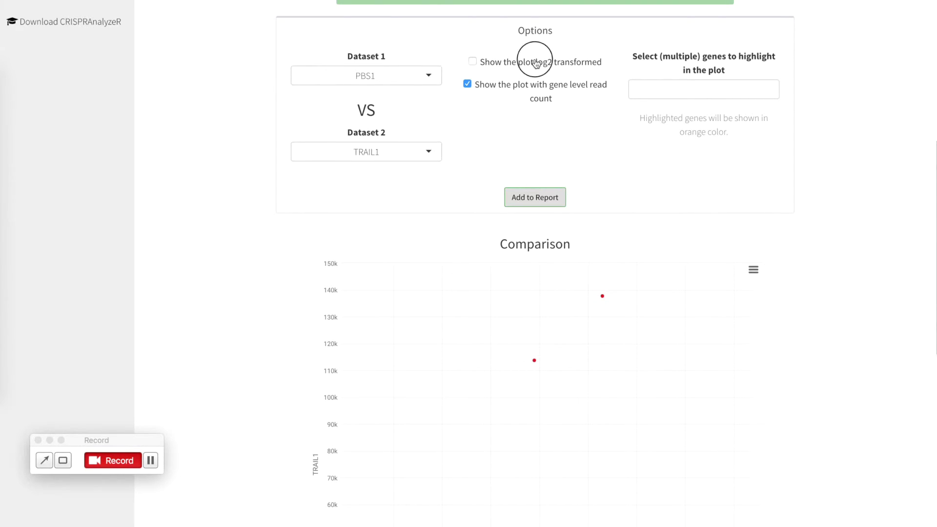
pyautogui.scroll(-5, 857, 141)
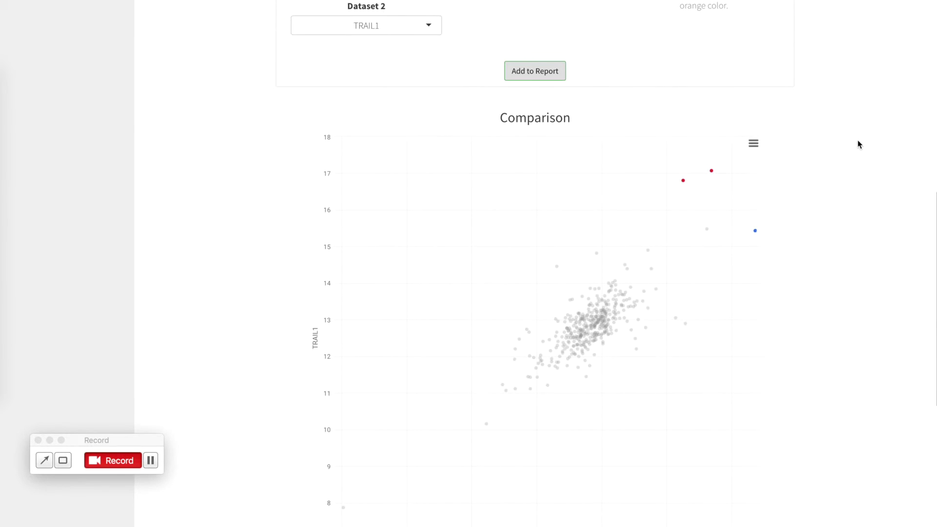
pyautogui.scroll(-2, 860, 145)
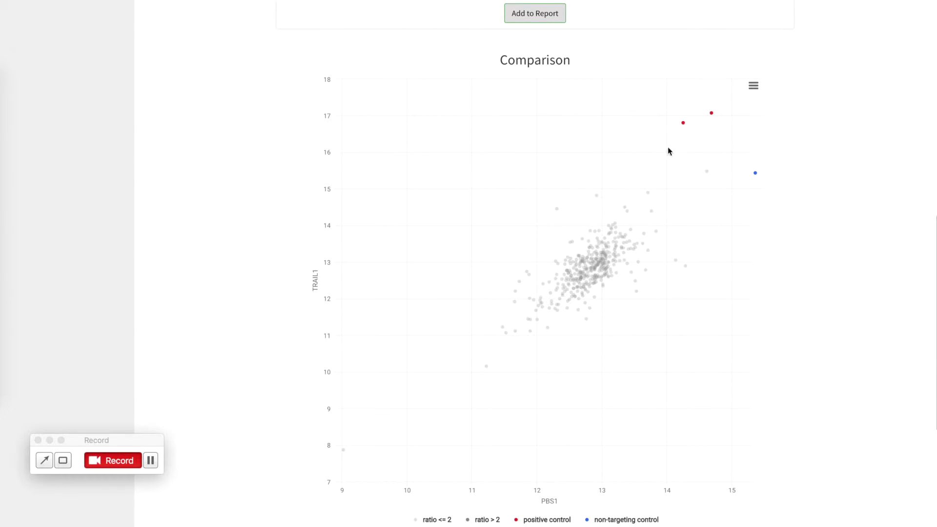
pyautogui.moveTo(565, 226)
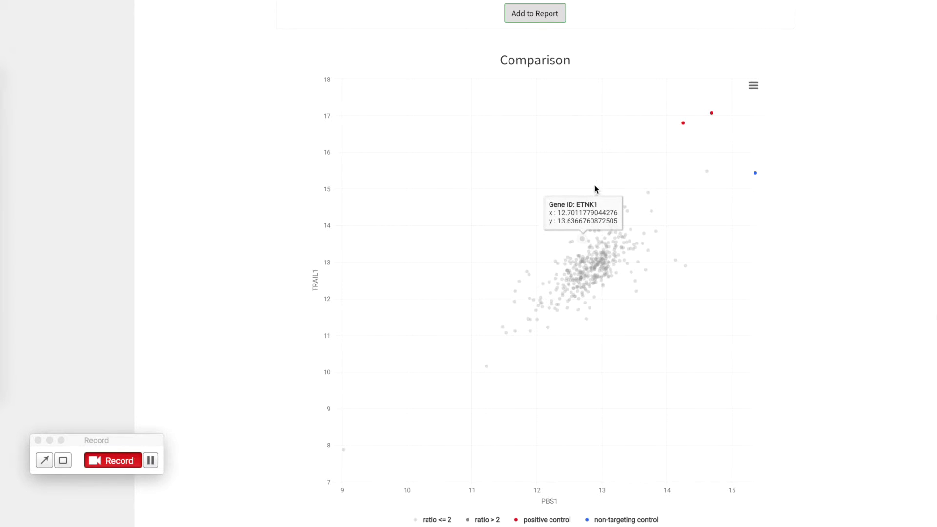
pyautogui.moveTo(651, 198)
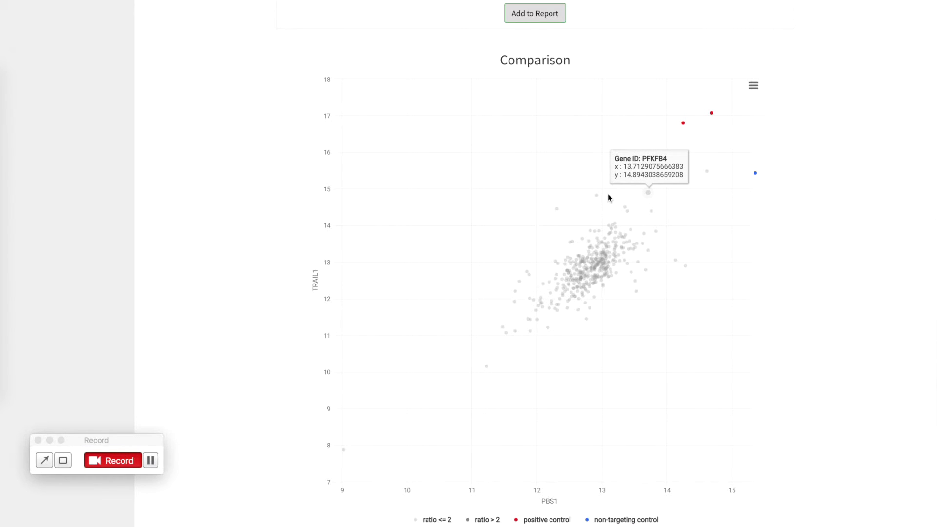
pyautogui.moveTo(596, 198)
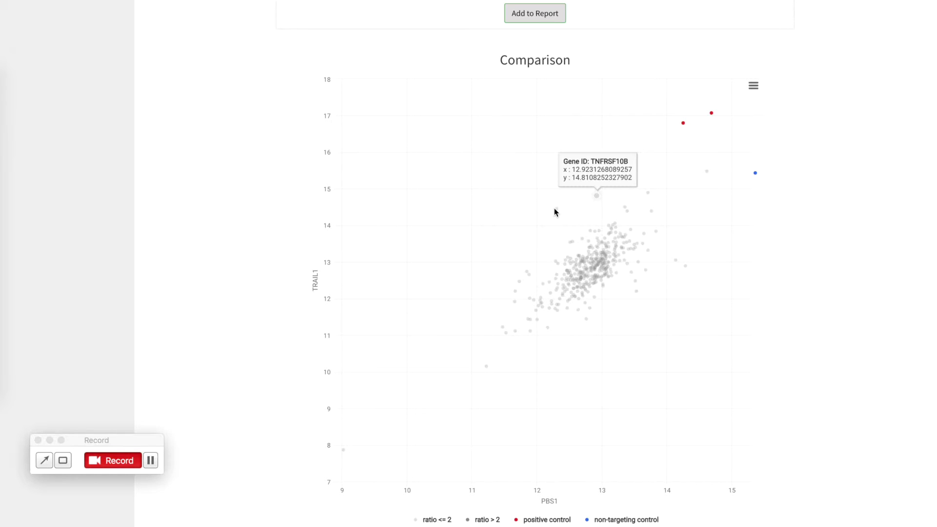
pyautogui.moveTo(557, 209)
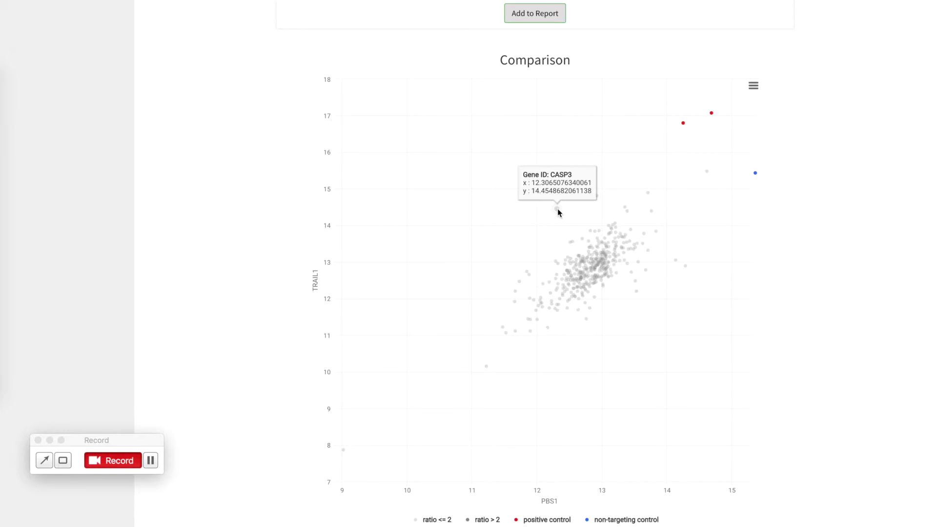
pyautogui.moveTo(597, 157); pyautogui.dragTo(690, 298)
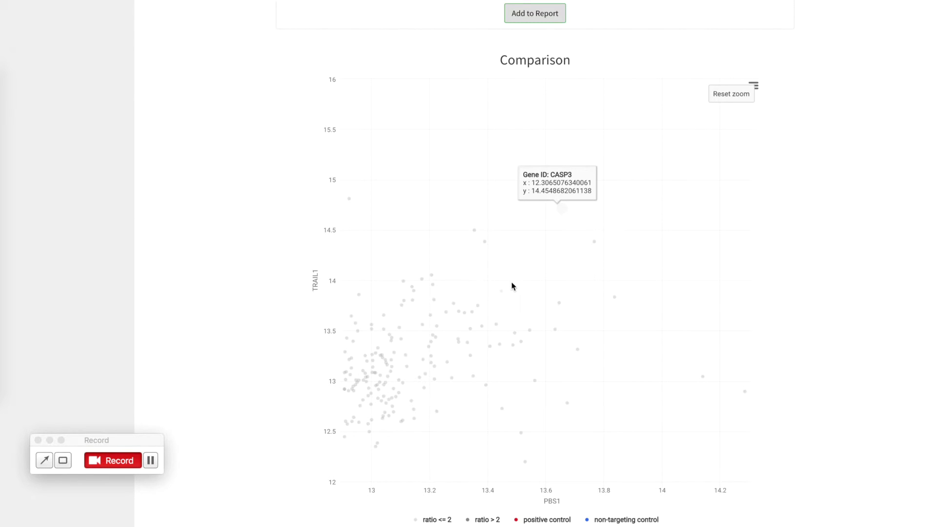
pyautogui.moveTo(501, 294)
pyautogui.moveTo(474, 230)
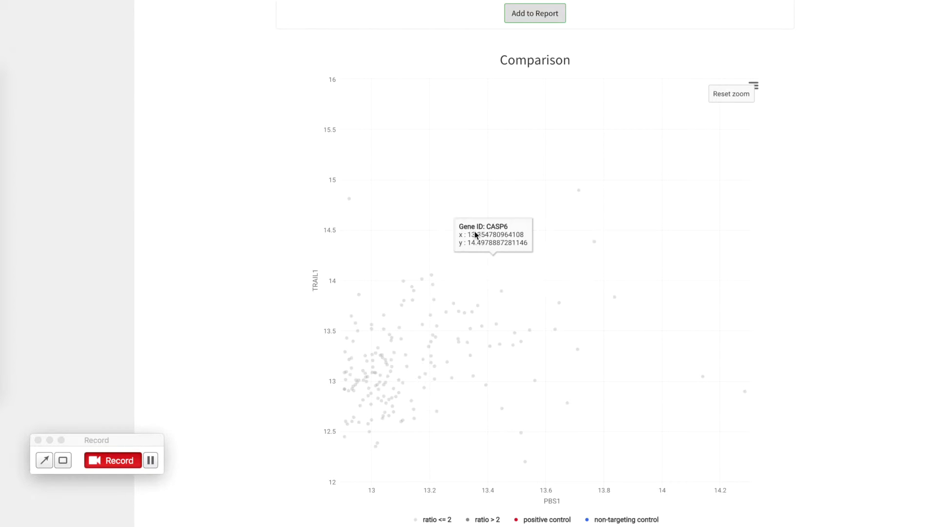
pyautogui.click(738, 99)
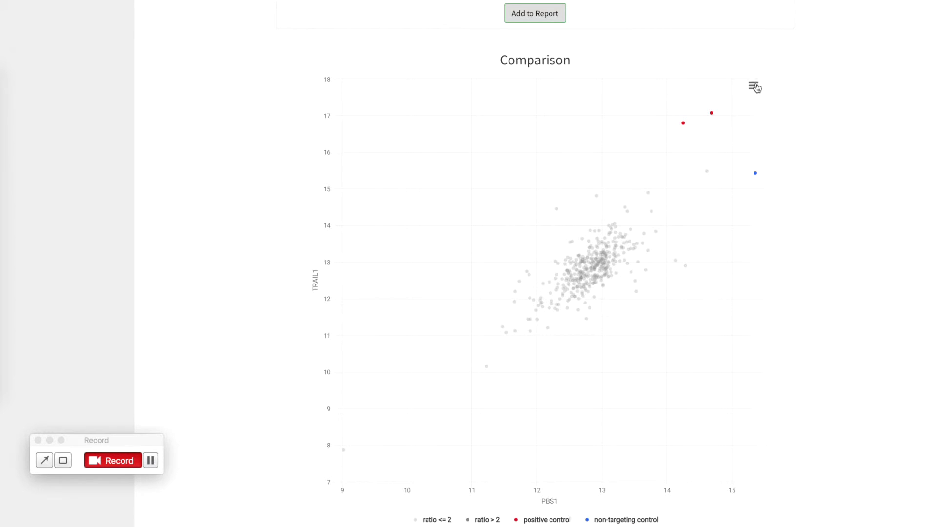
# - Download the scatterplot as a PNG image and add it to the report
pyautogui.click(754, 86)
pyautogui.click(723, 139)
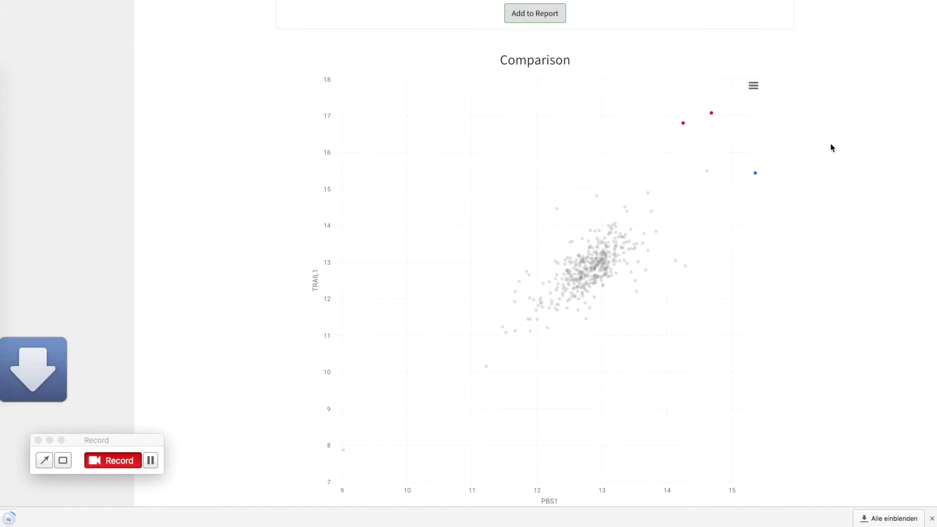
pyautogui.scroll(5, 833, 147)
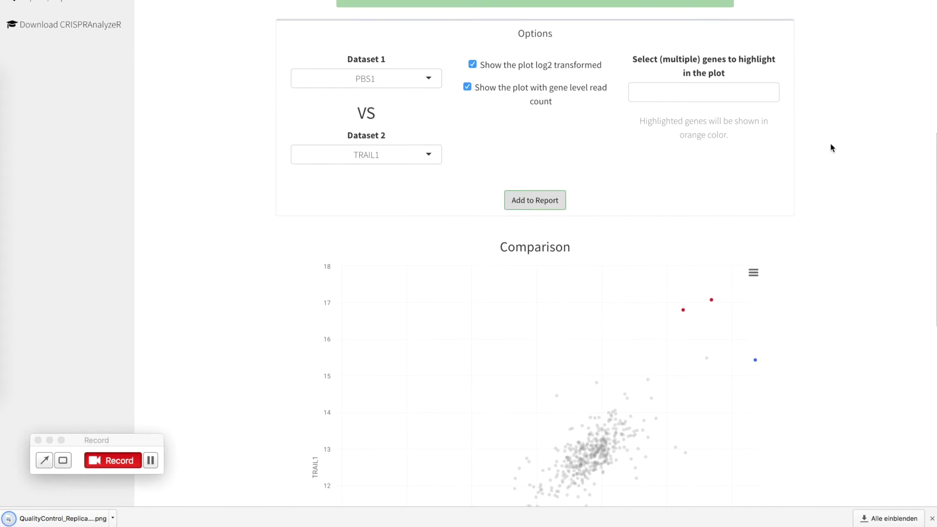
pyautogui.scroll(1, 832, 147)
pyautogui.click(548, 220)
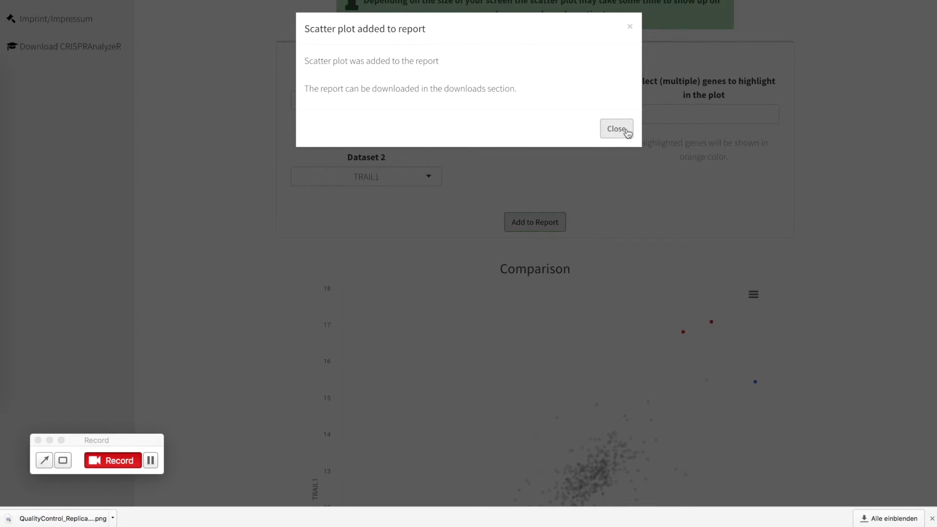
pyautogui.click(617, 129)
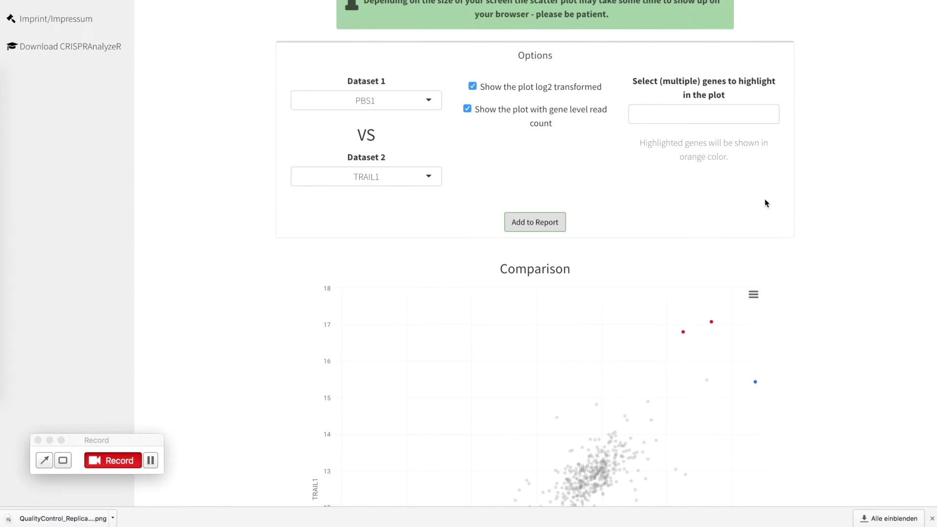
# - Switch on gene-level read counts for the log2 PBS1-versus-TRAIL1 scatterplot and review it
pyautogui.click(543, 114)
pyautogui.scroll(-3, 827, 188)
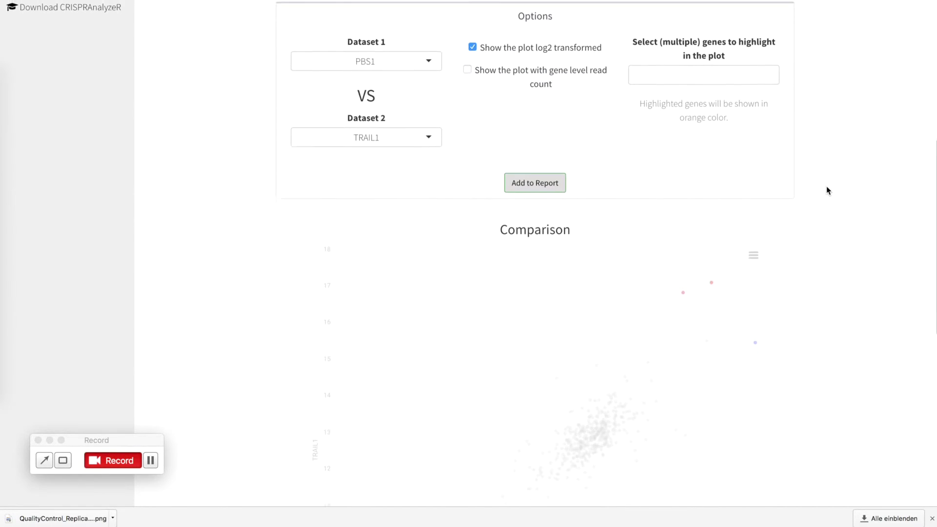
pyautogui.scroll(-3, 829, 190)
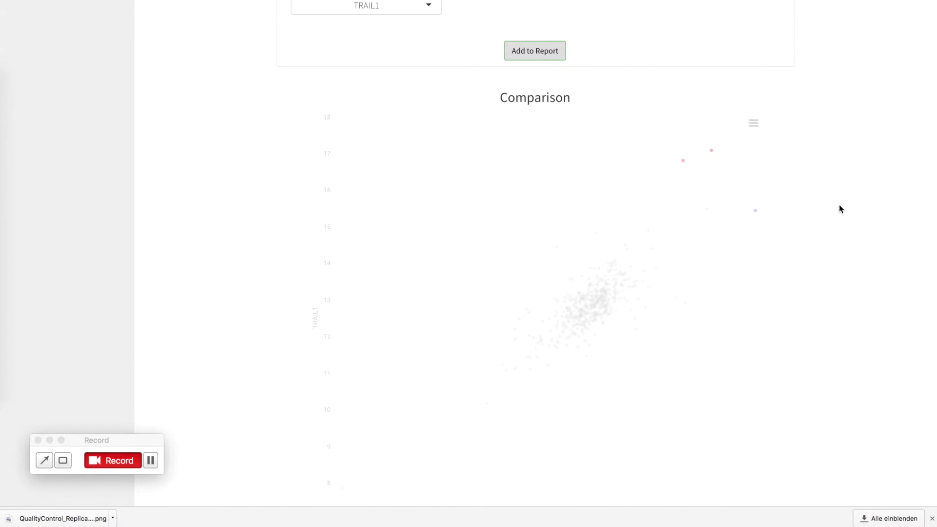
pyautogui.scroll(-1, 840, 206)
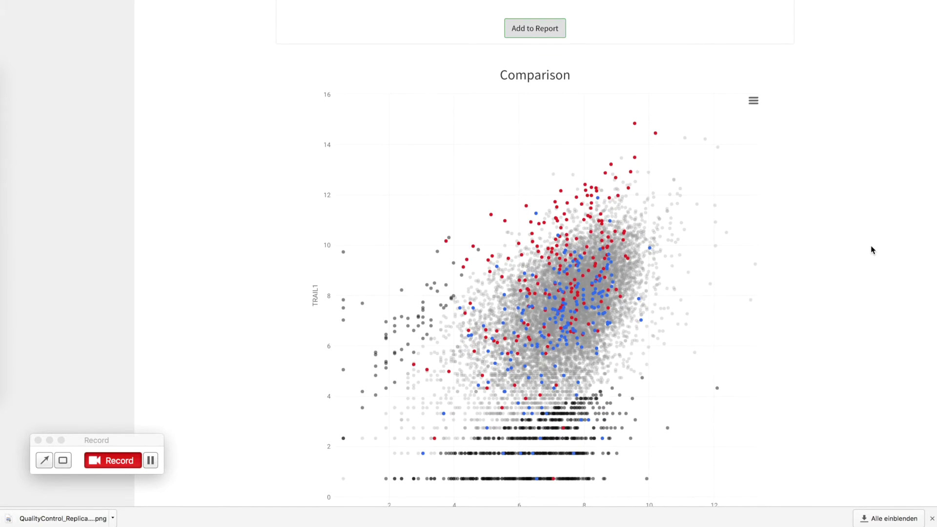
pyautogui.scroll(-2, 871, 247)
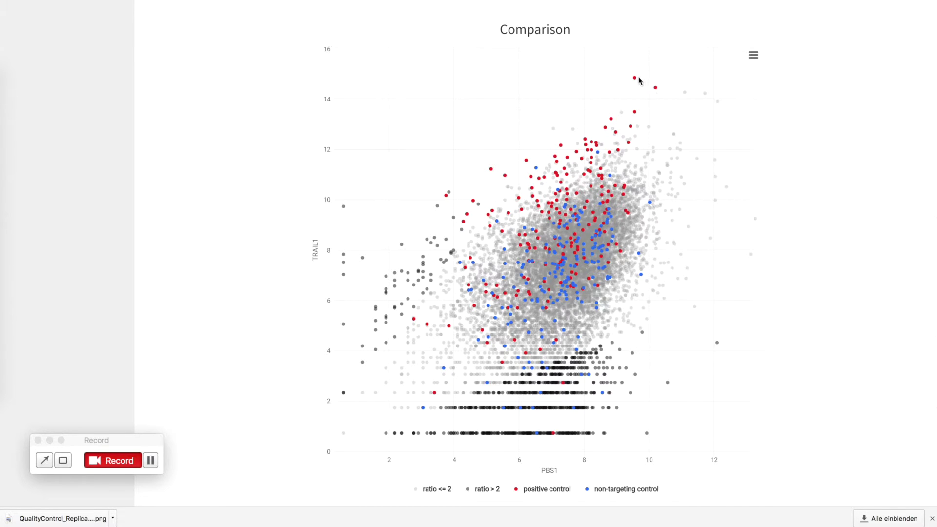
pyautogui.moveTo(657, 89)
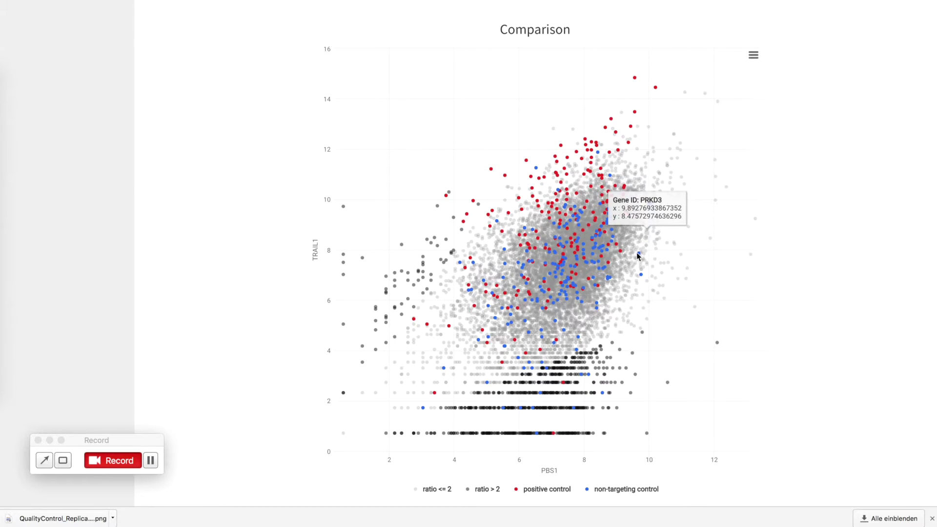
pyautogui.scroll(-2, 772, 392)
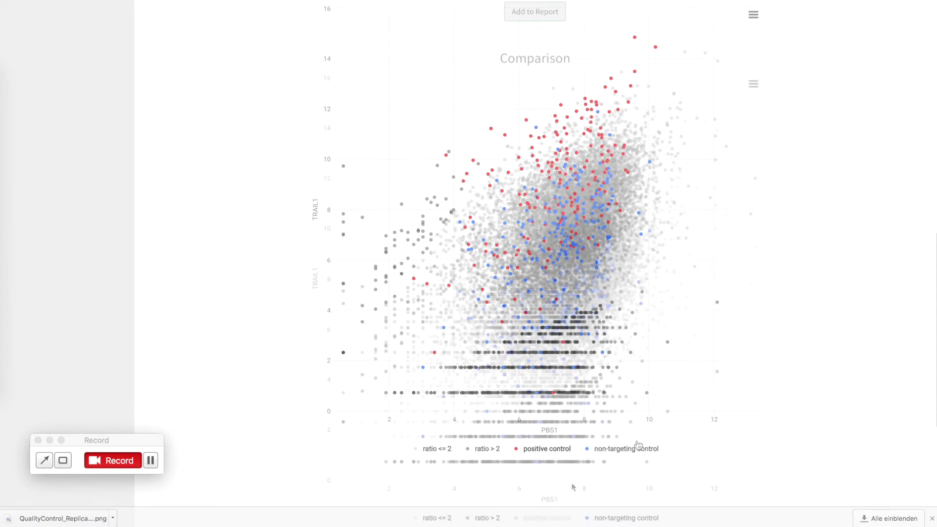
pyautogui.scroll(-2, 825, 426)
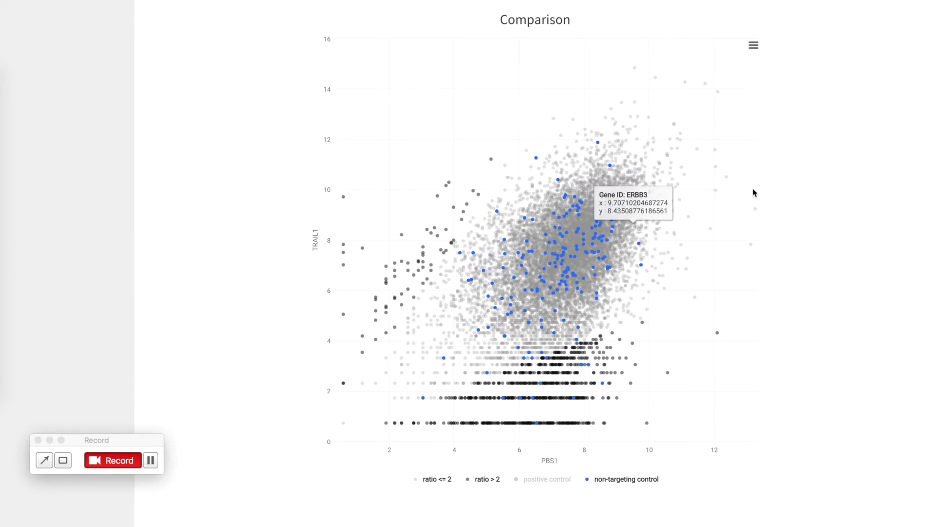
pyautogui.scroll(5, 873, 150)
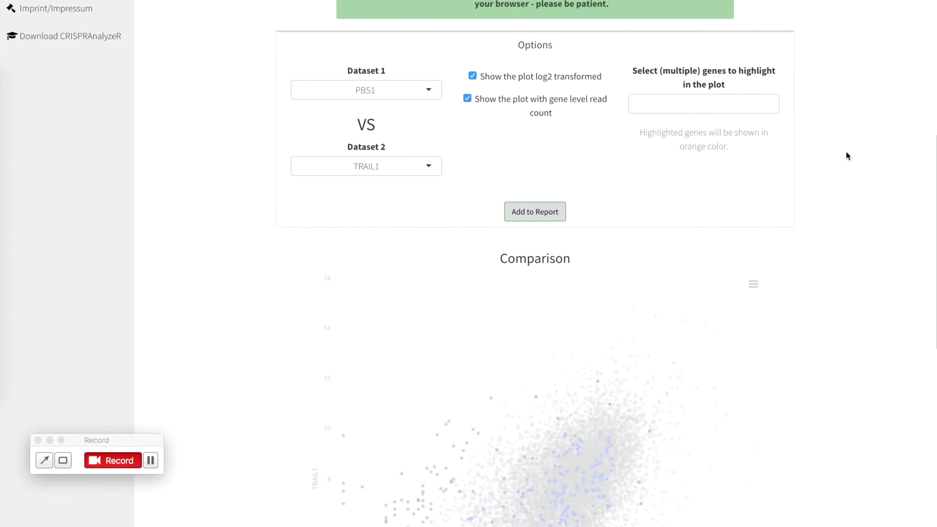
# - Set Dataset 1 to the pooled PBS dataset and Dataset 2 to pooled TRAIL
pyautogui.scroll(-2, 848, 156)
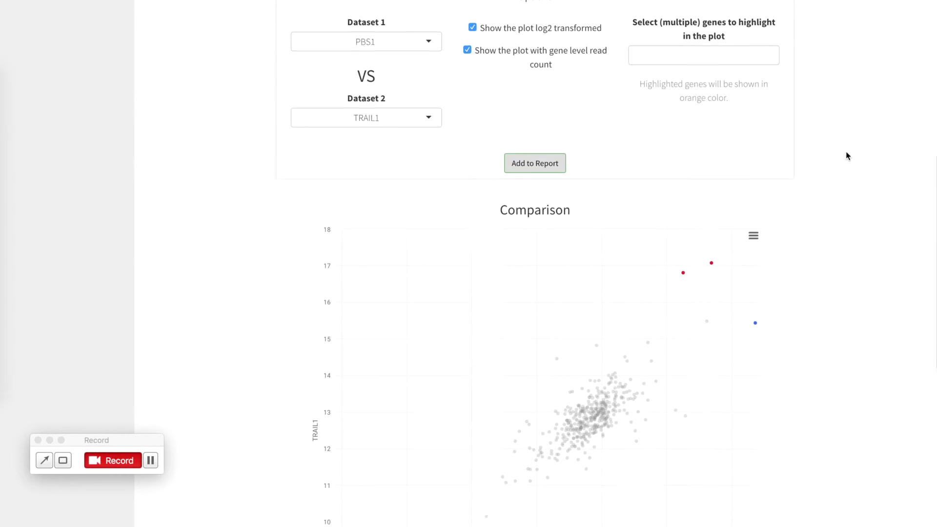
pyautogui.scroll(4, 847, 156)
pyautogui.scroll(1, 848, 155)
pyautogui.click(415, 146)
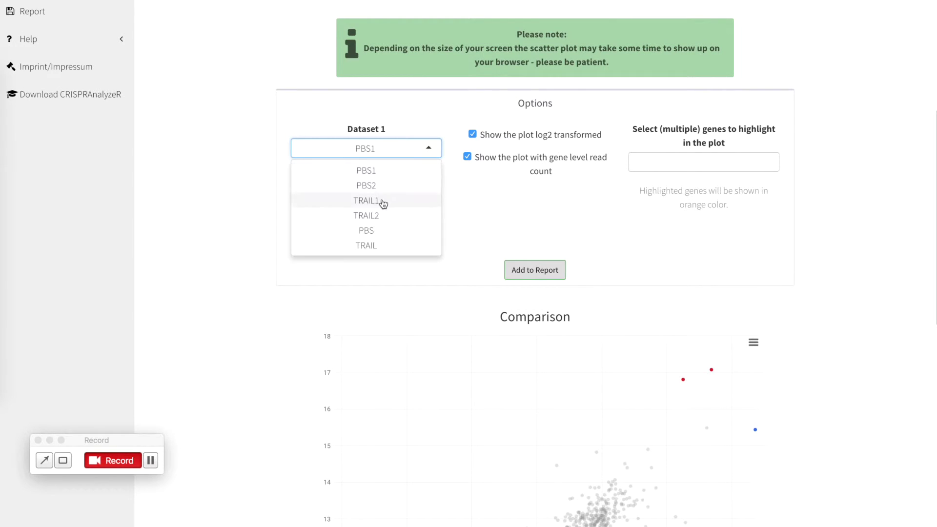
pyautogui.click(374, 233)
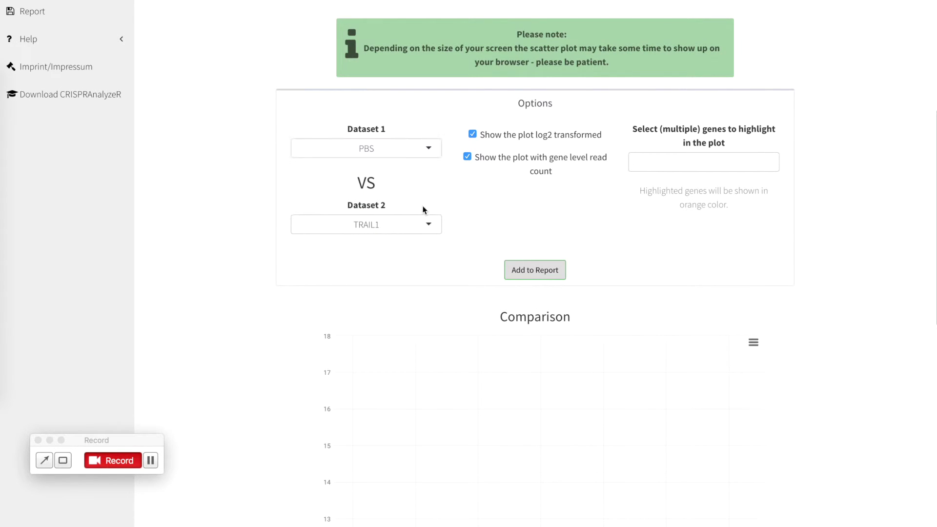
pyautogui.click(414, 219)
pyautogui.click(378, 321)
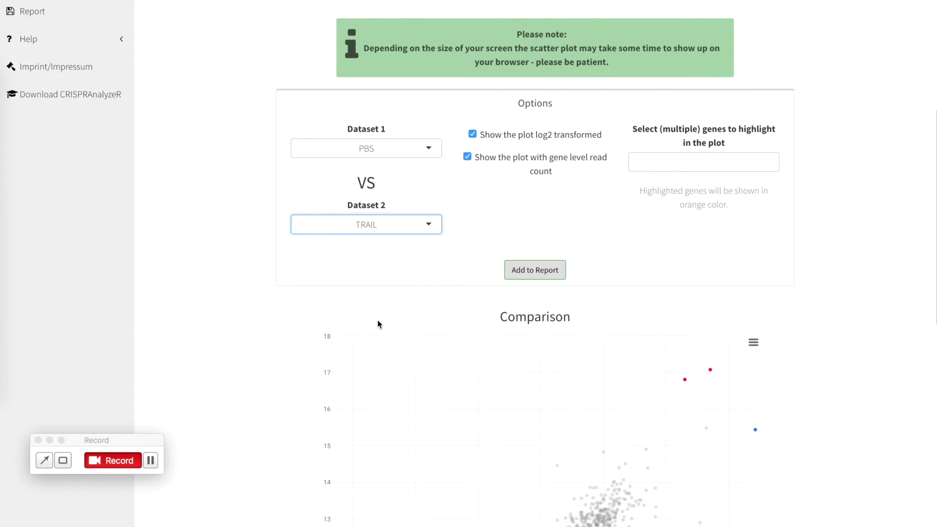
pyautogui.scroll(-5, 841, 246)
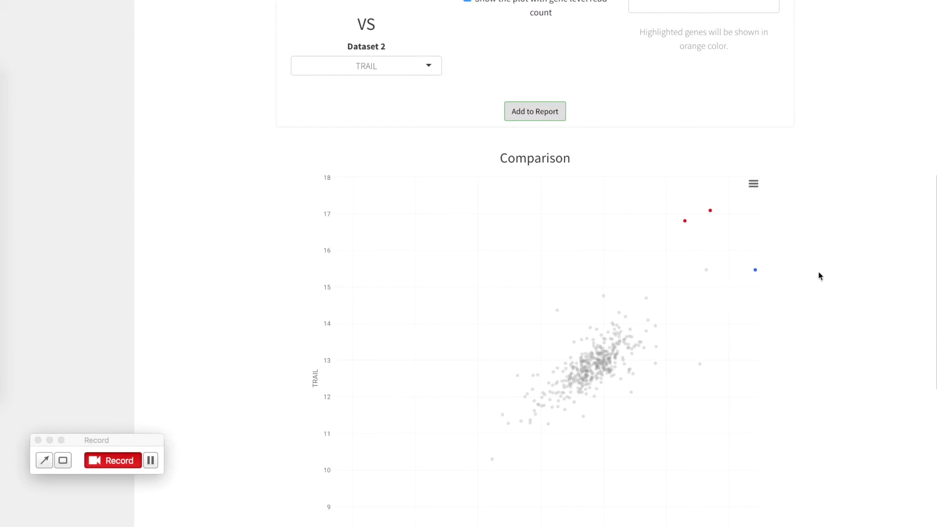
pyautogui.scroll(2, 817, 274)
# - Search 'ASP' and highlight CASP3 in orange, checking its point on the plot
pyautogui.click(689, 62)
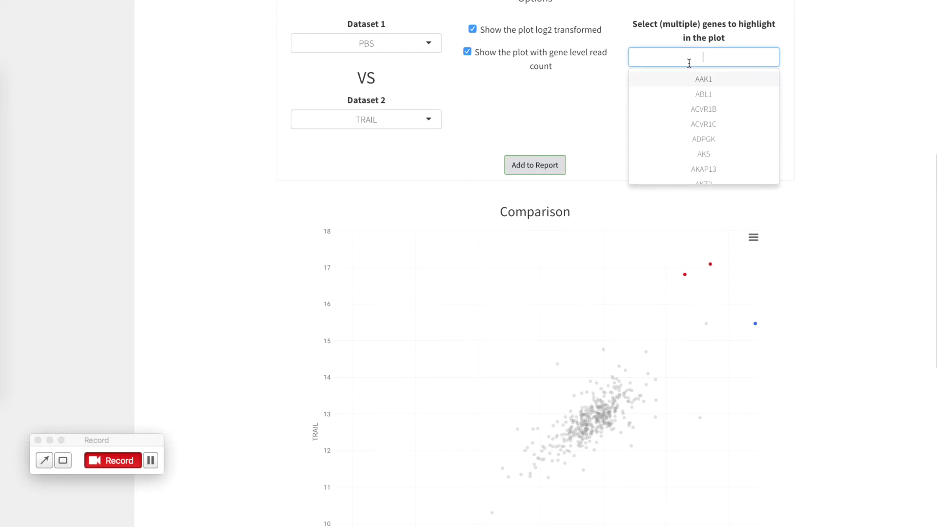
pyautogui.scroll(-3, 701, 88)
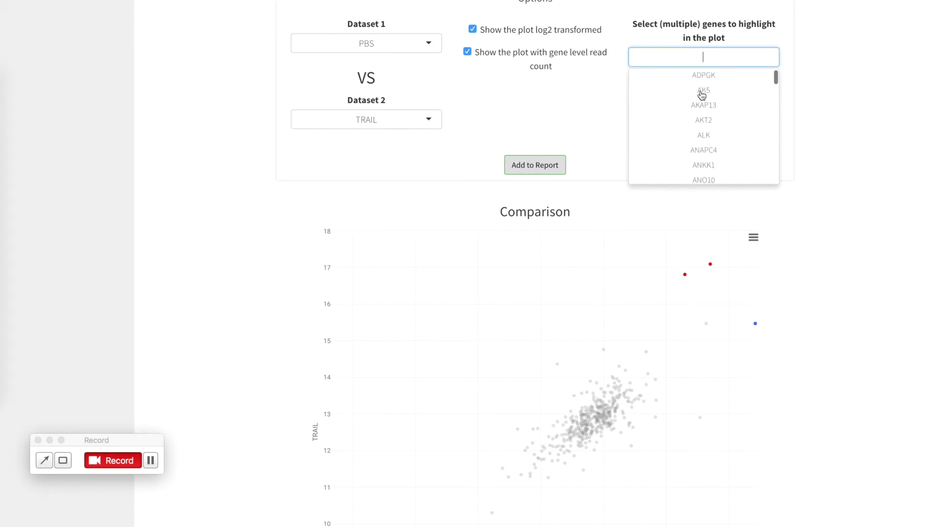
pyautogui.scroll(7, 702, 90)
pyautogui.scroll(3, 818, 275)
pyautogui.scroll(-6, 818, 275)
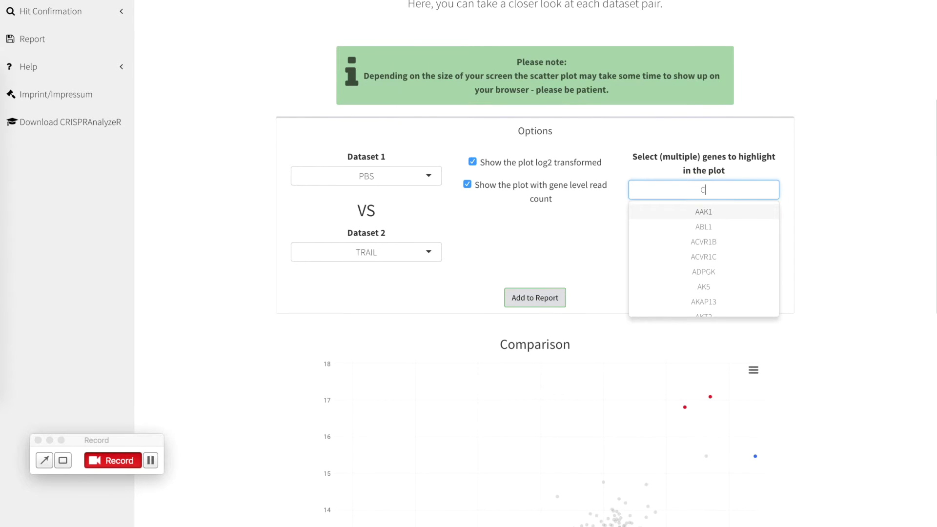
pyautogui.write('A')
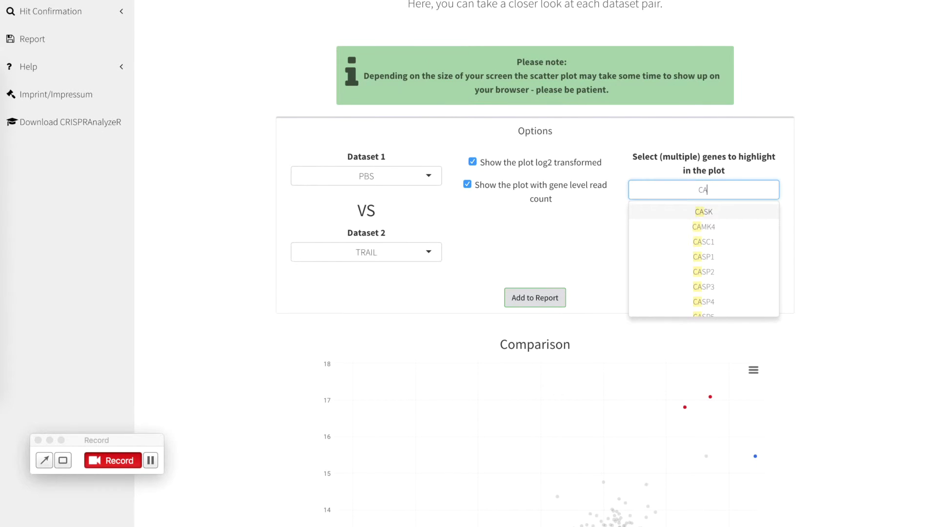
pyautogui.write('SP')
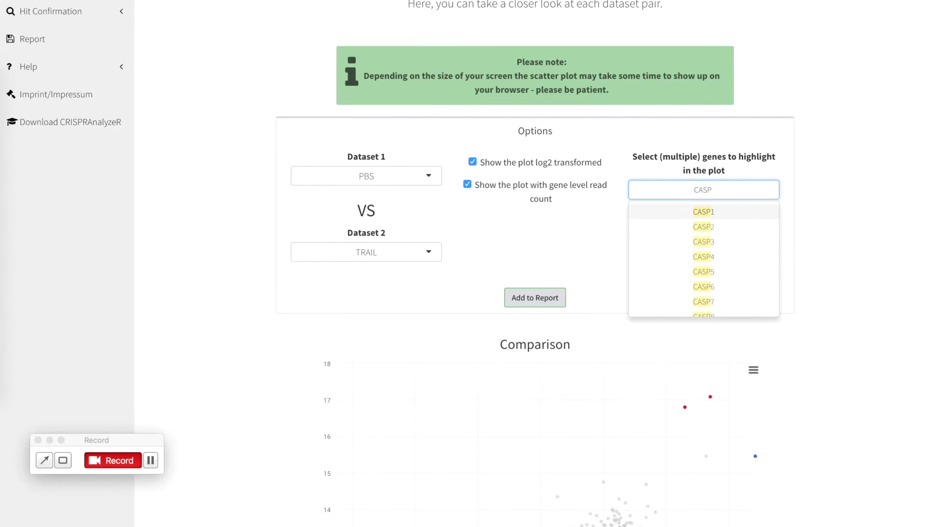
pyautogui.click(705, 242)
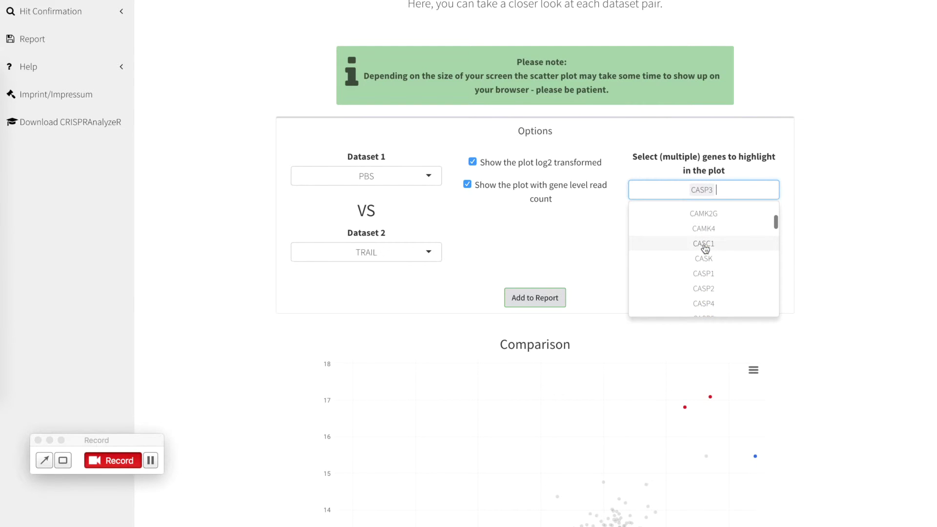
pyautogui.click(845, 236)
pyautogui.scroll(-3, 846, 235)
pyautogui.scroll(-3, 846, 238)
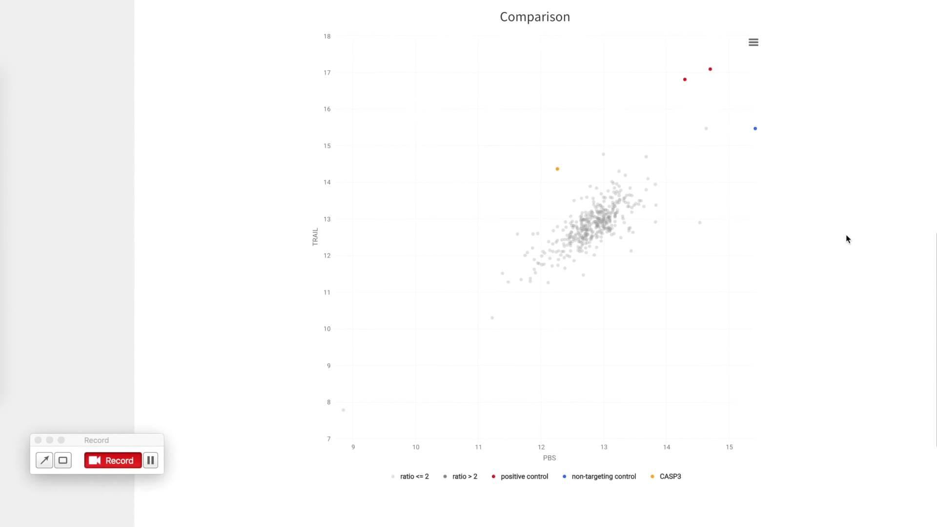
pyautogui.moveTo(559, 171)
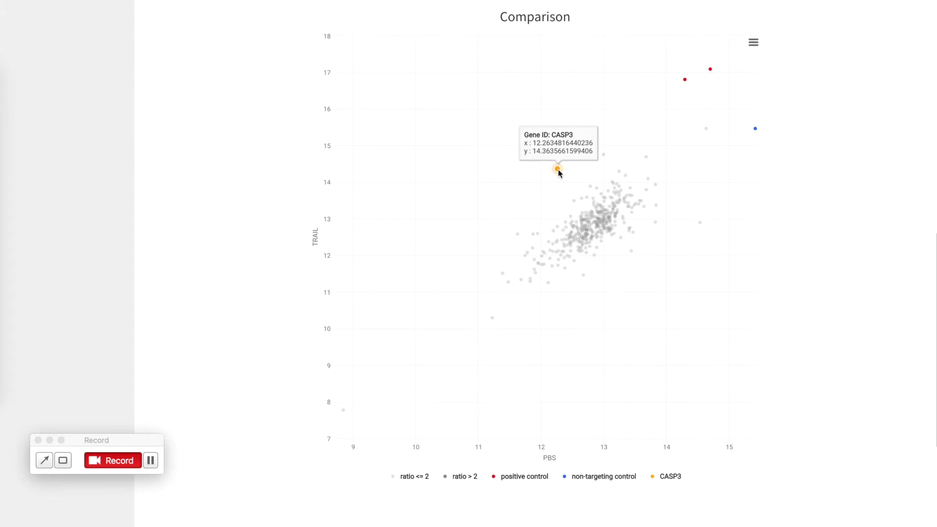
pyautogui.scroll(6, 799, 129)
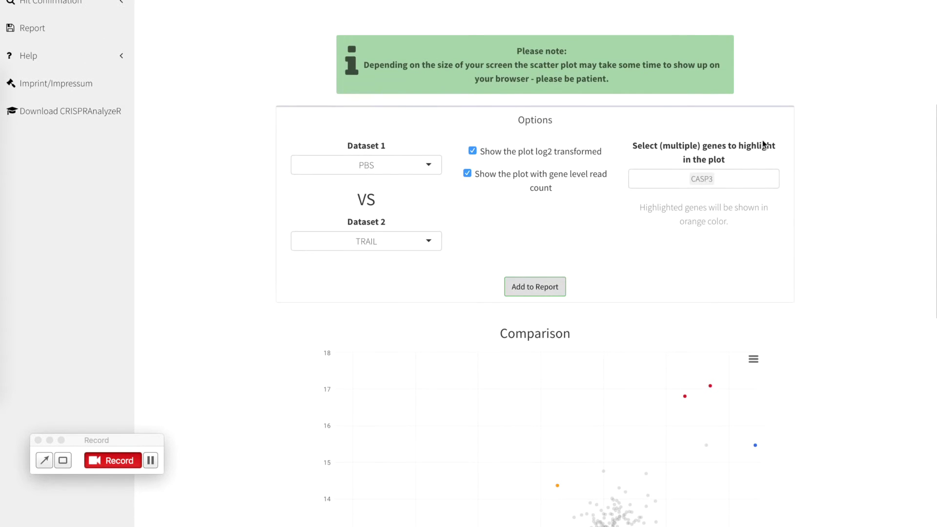
# - Highlight CASK alongside CASP3, check the orange points, then go to Add to Report
pyautogui.click(740, 178)
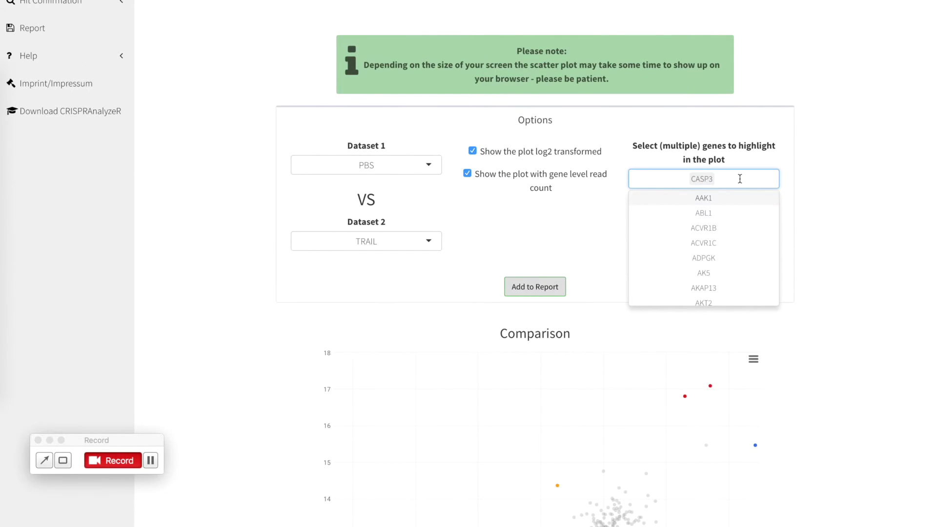
pyautogui.write('CAS')
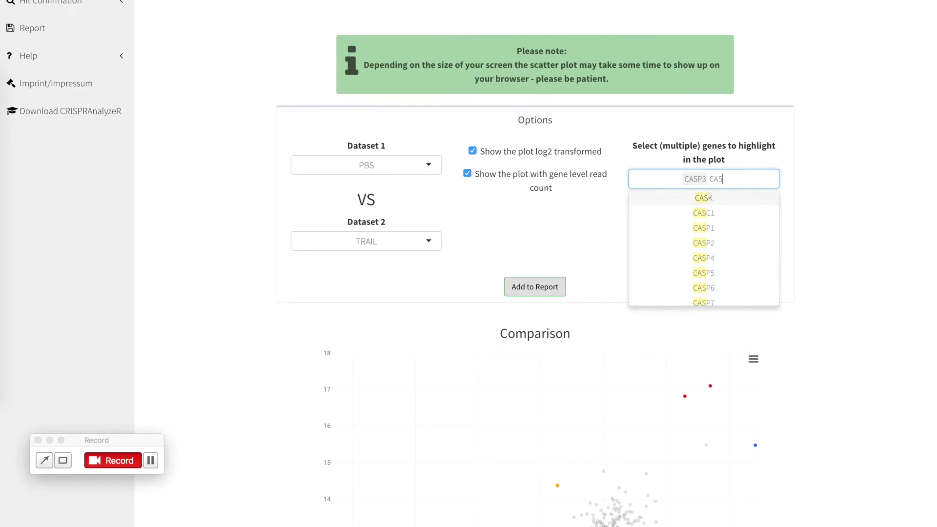
pyautogui.click(718, 199)
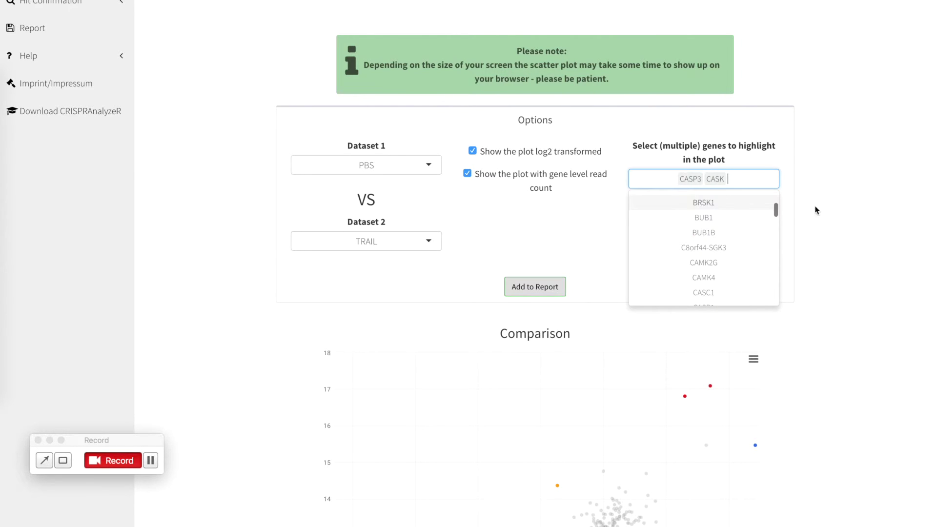
pyautogui.click(857, 214)
pyautogui.scroll(-4, 857, 214)
pyautogui.scroll(-3, 857, 216)
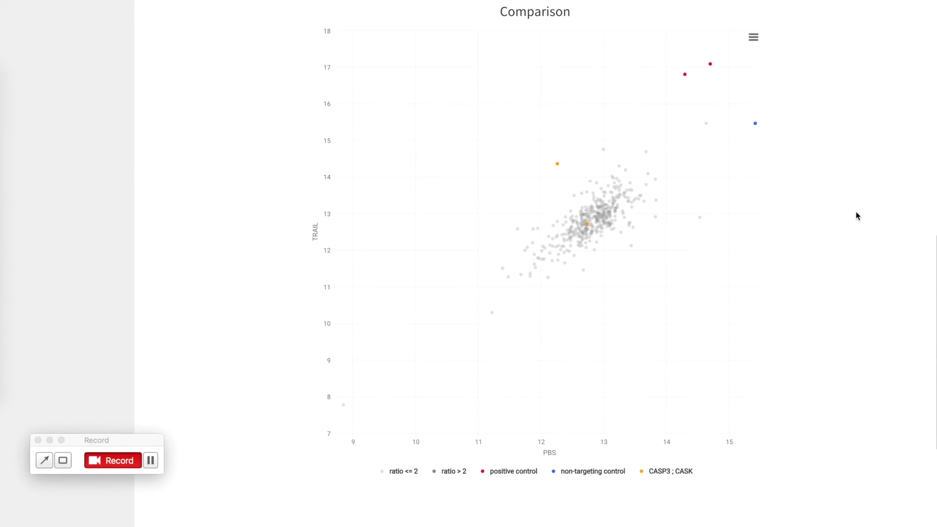
pyautogui.moveTo(587, 224)
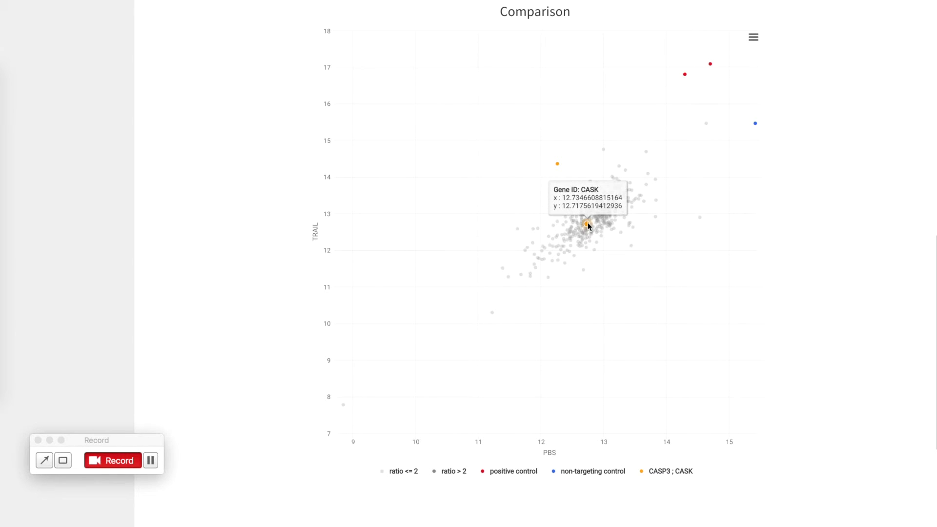
pyautogui.scroll(6, 868, 153)
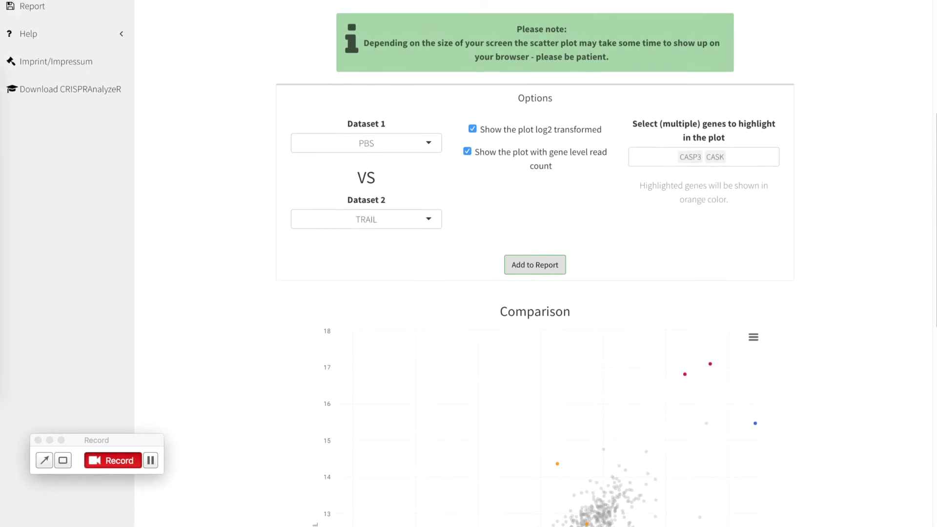
pyautogui.scroll(-4, 876, 283)
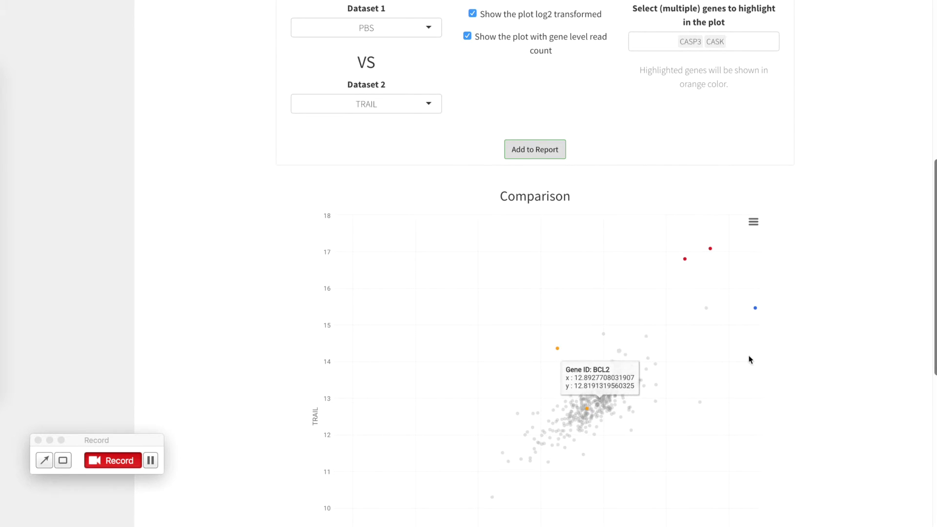
pyautogui.scroll(-2, 810, 353)
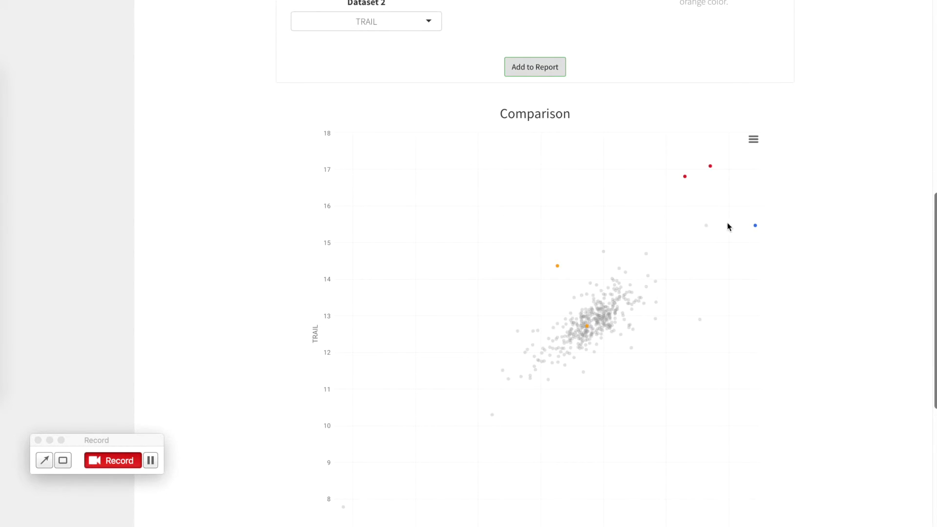
pyautogui.click(542, 72)
pyautogui.scroll(-1, 718, 274)
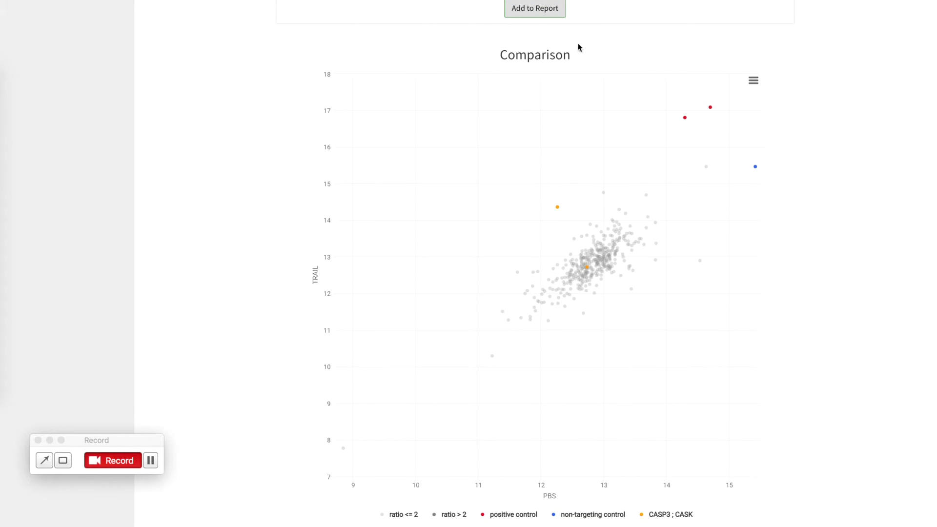
# - Add the CASP3/CASK-highlighted PBS vs TRAIL scatterplot to the report and dismiss the confirmation
pyautogui.click(541, 10)
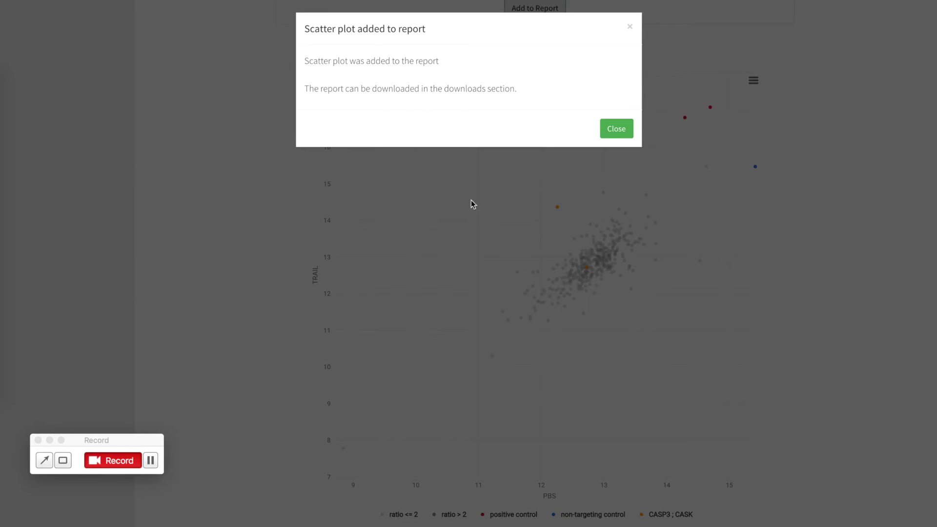
pyautogui.click(629, 129)
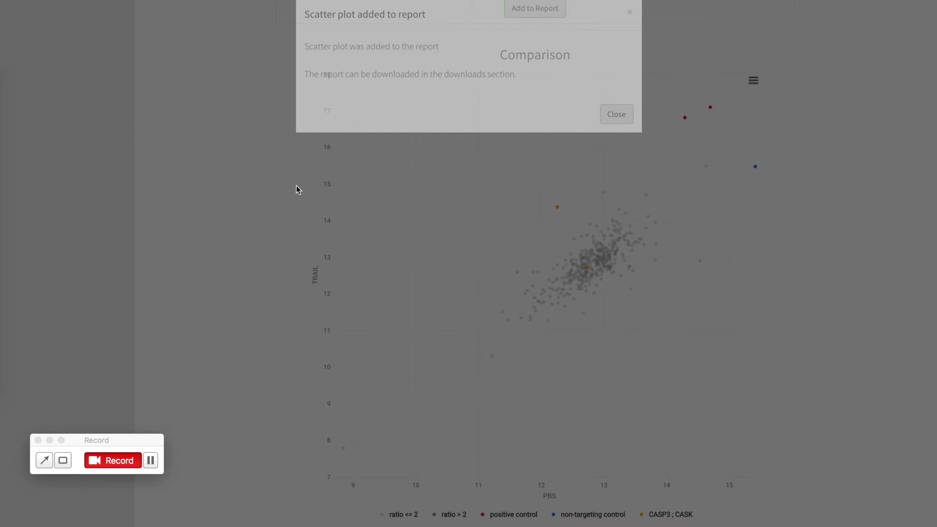
pyautogui.scroll(1, 231, 186)
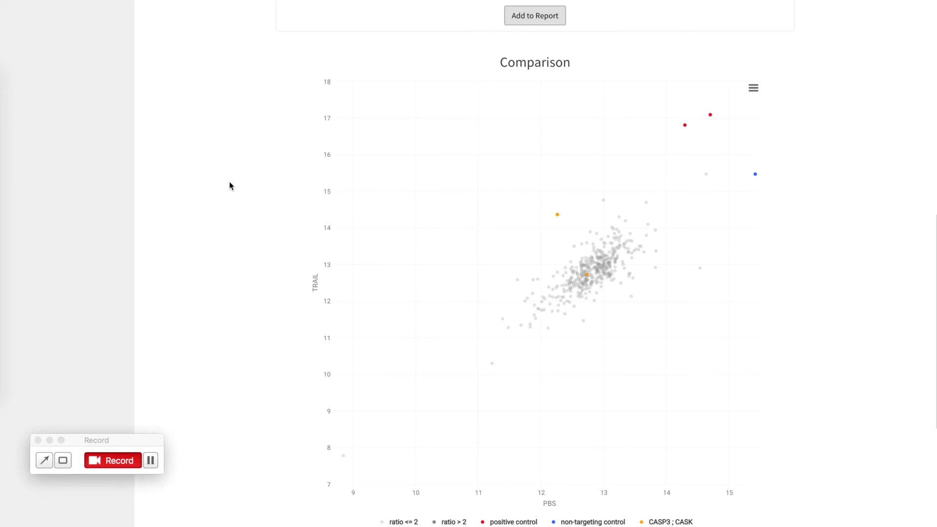
pyautogui.scroll(2, 230, 186)
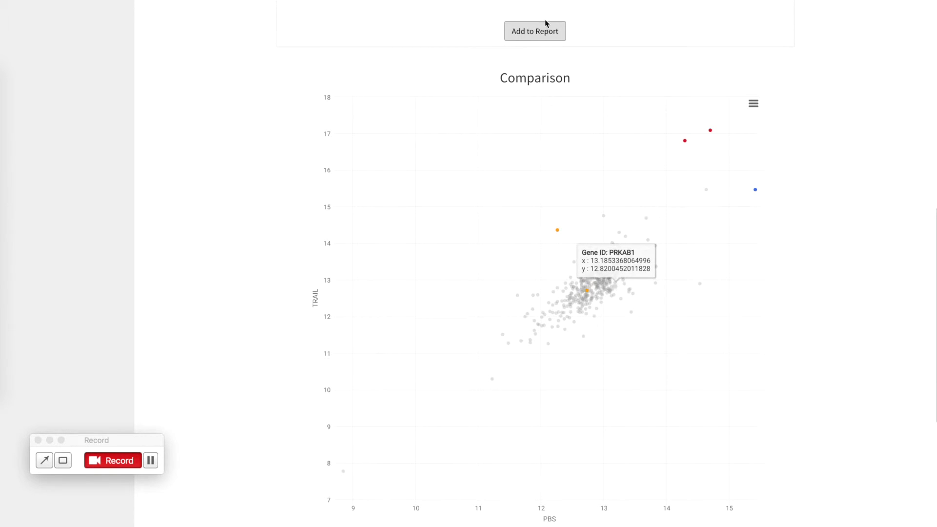
pyautogui.scroll(10, 200, 138)
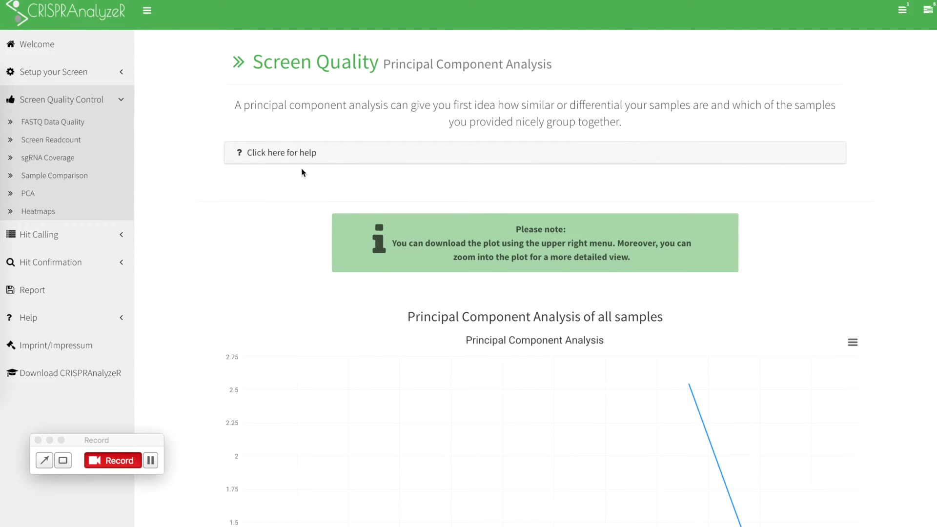
pyautogui.click(297, 153)
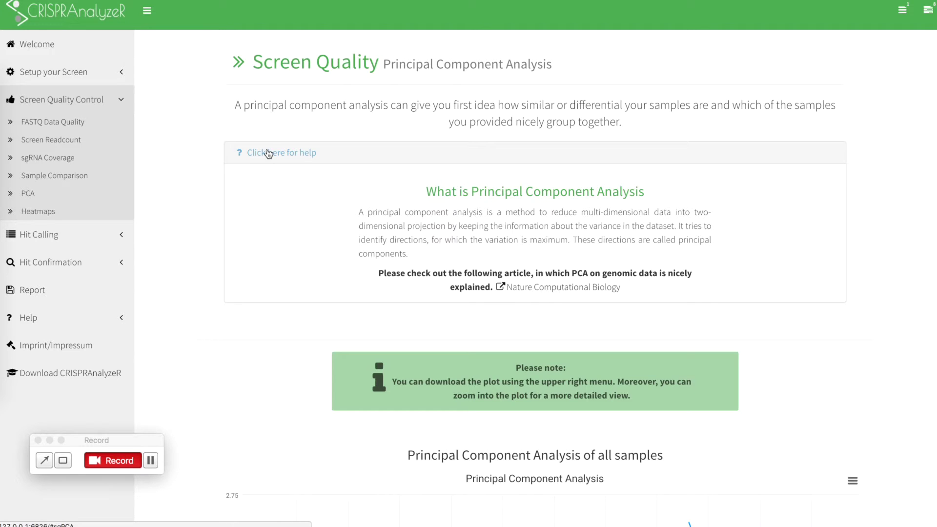
pyautogui.click(265, 154)
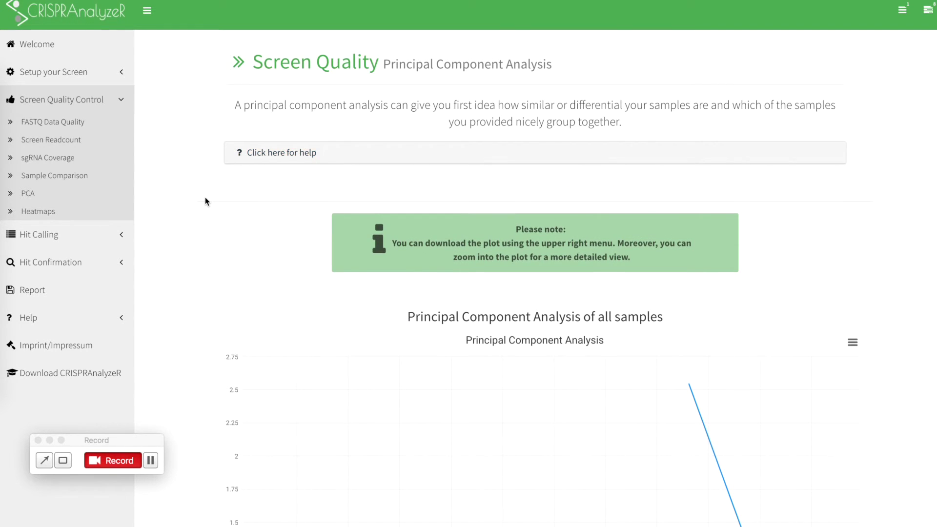
pyautogui.scroll(-3, 205, 200)
pyautogui.scroll(-10, 189, 282)
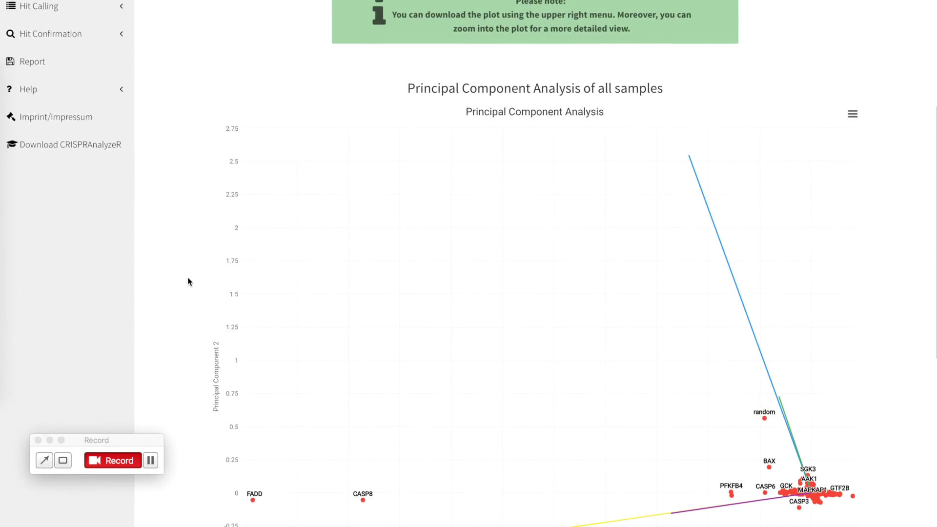
pyautogui.scroll(-2, 189, 282)
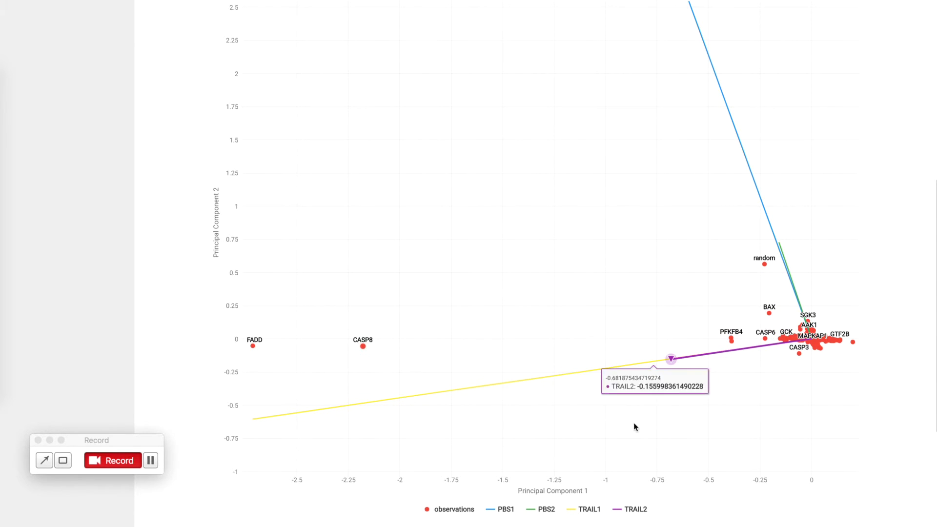
# - Zoom the PCA plot into the dense gene cluster and download it as a PNG image
pyautogui.moveTo(692, 222); pyautogui.dragTo(821, 370)
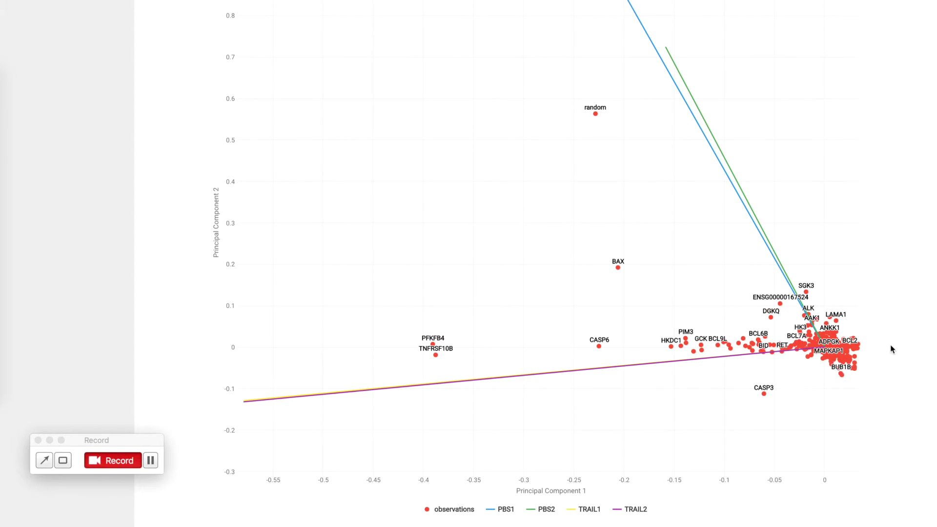
pyautogui.scroll(5, 890, 350)
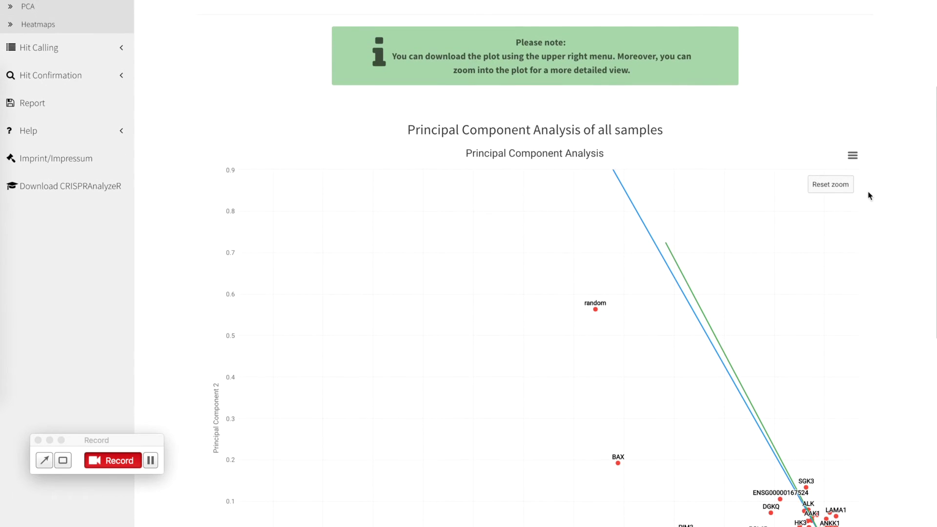
pyautogui.click(855, 156)
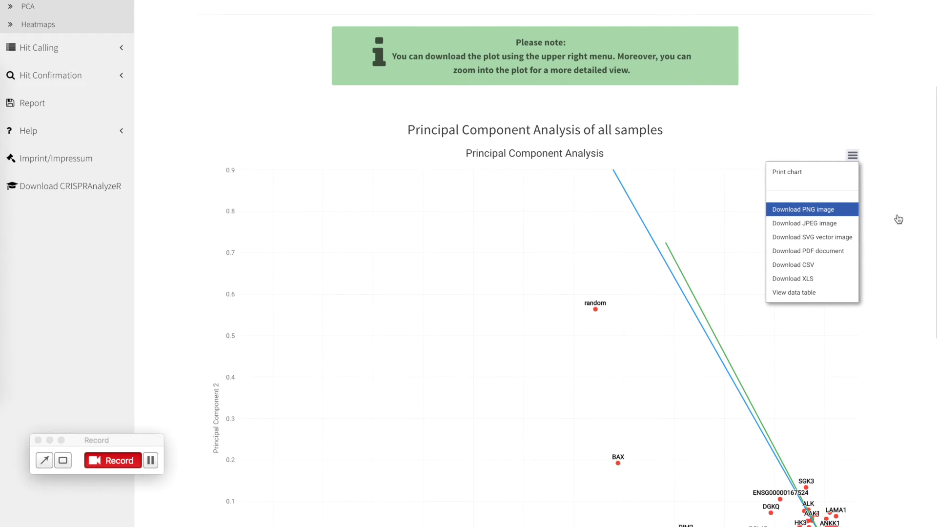
pyautogui.scroll(-3, 900, 218)
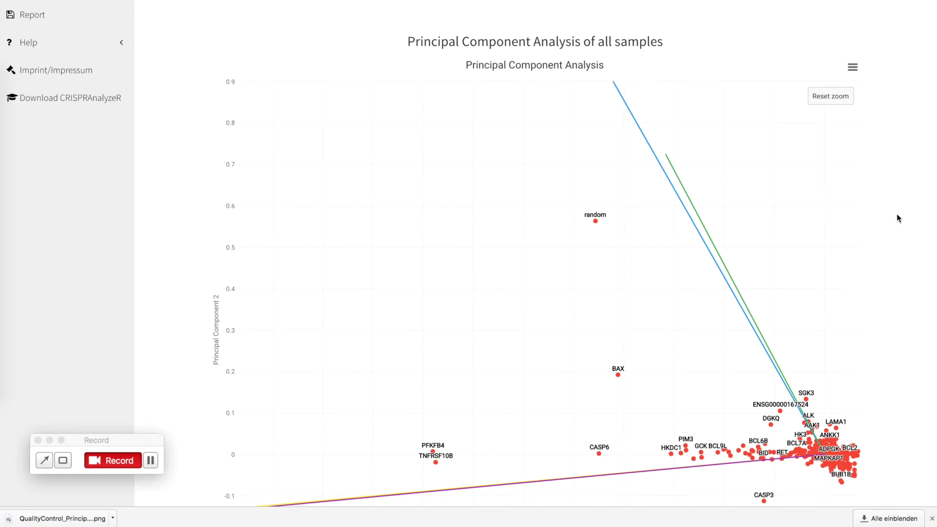
pyautogui.scroll(-3, 899, 218)
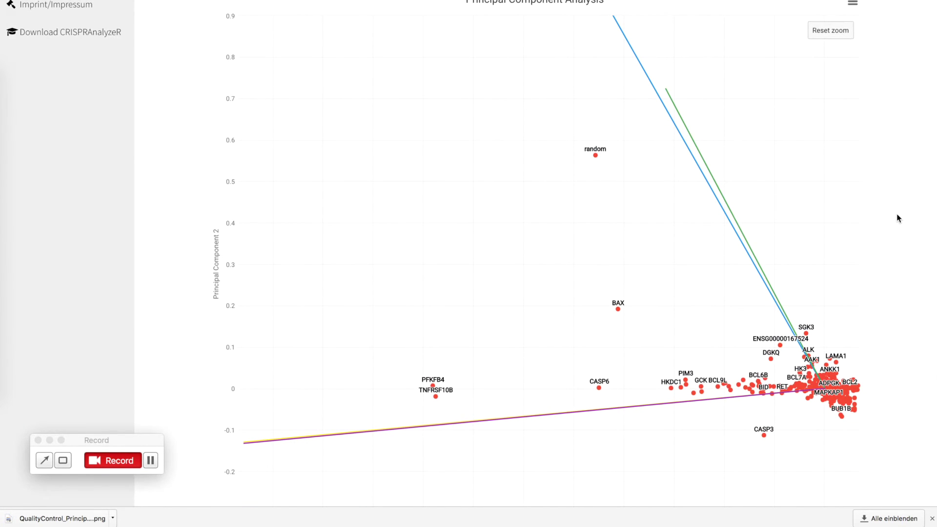
pyautogui.scroll(-2, 899, 218)
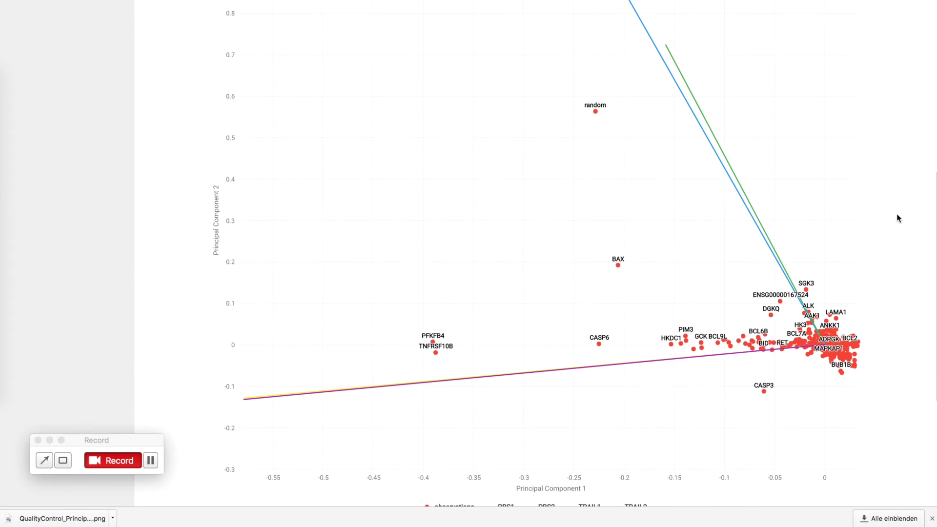
pyautogui.scroll(6, 899, 218)
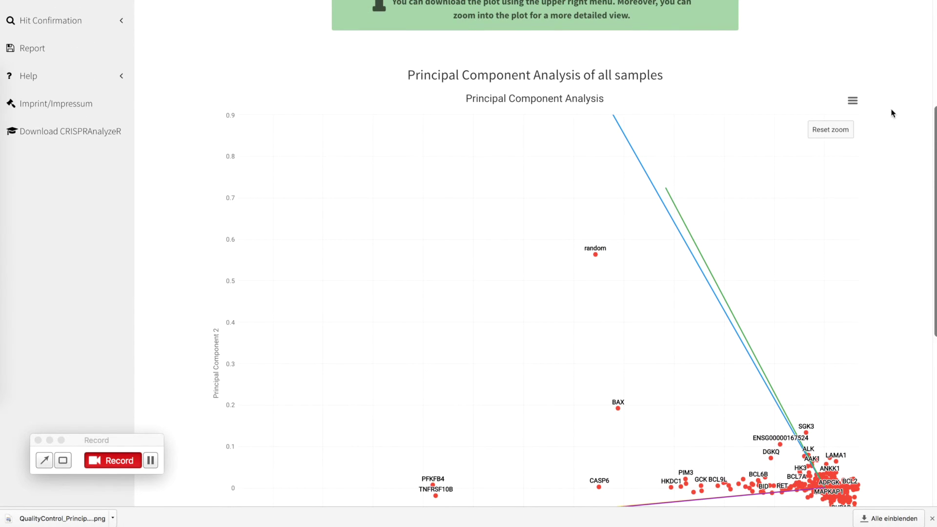
# - Reset the zoom to show the full PCA plot, then go to the Heatmaps page
pyautogui.click(849, 131)
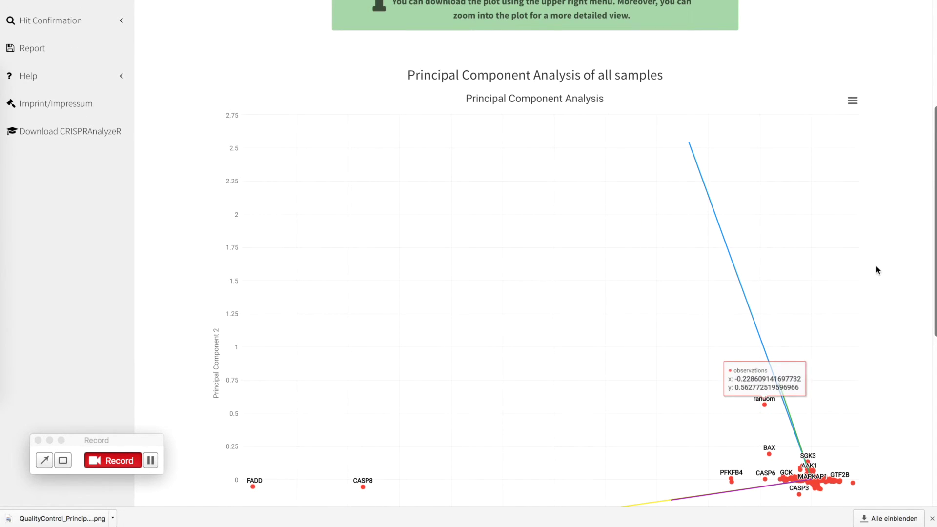
pyautogui.scroll(-6, 877, 266)
pyautogui.scroll(-1, 876, 265)
pyautogui.moveTo(853, 347)
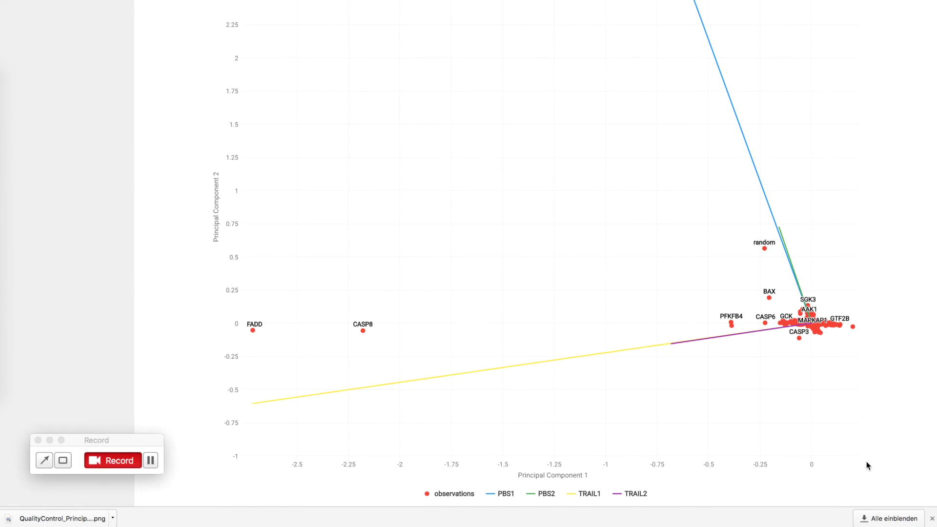
pyautogui.scroll(-1, 866, 461)
pyautogui.moveTo(698, 330)
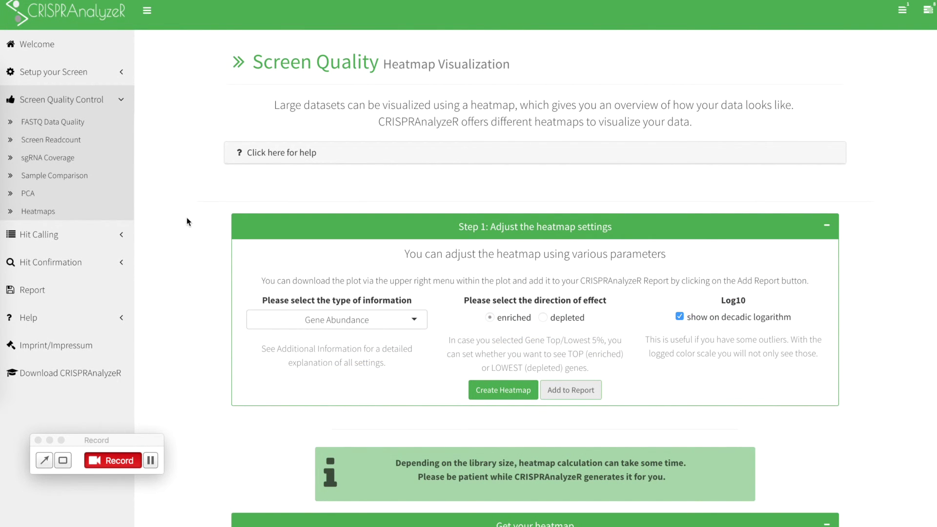
# - Keep Gene Abundance as the heatmap type with enriched and log10 on, and create the heatmap
pyautogui.scroll(-1, 187, 218)
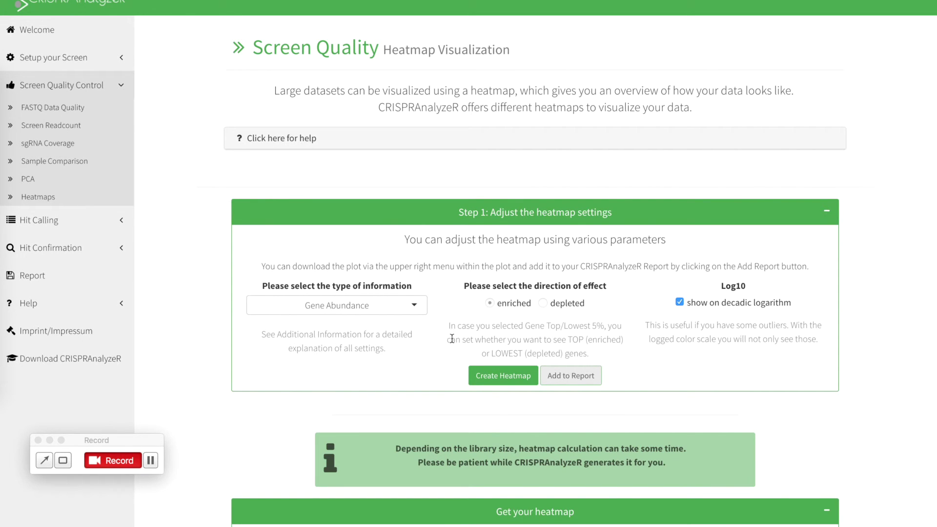
pyautogui.scroll(-3, 667, 361)
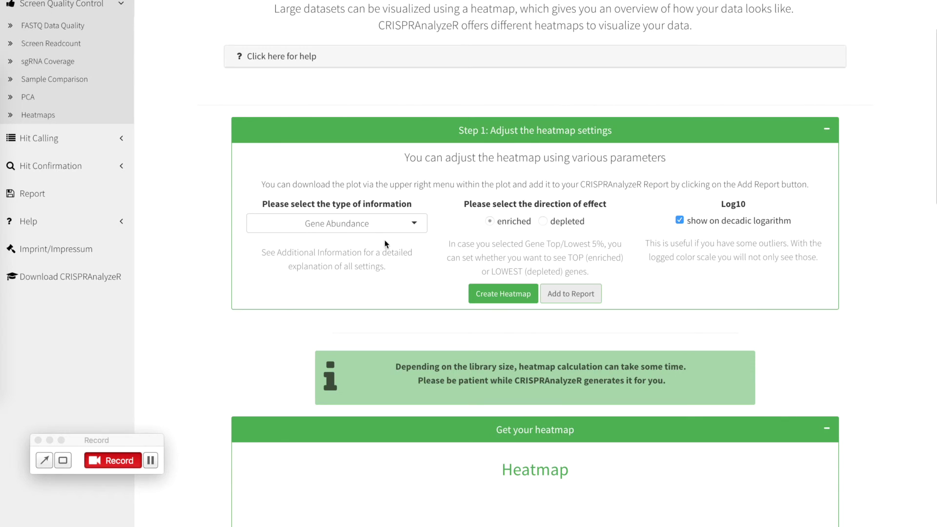
pyautogui.click(352, 224)
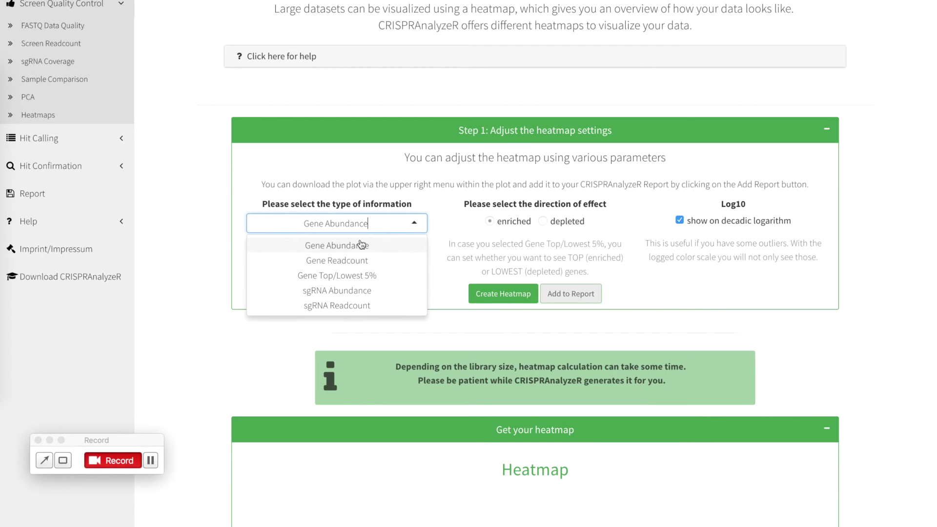
pyautogui.click(362, 245)
pyautogui.scroll(-2, 630, 181)
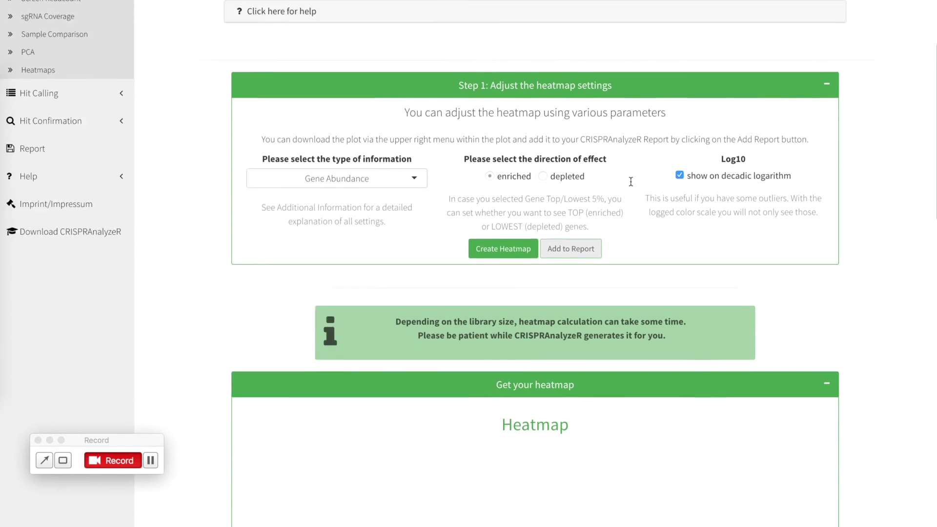
pyautogui.scroll(-3, 631, 182)
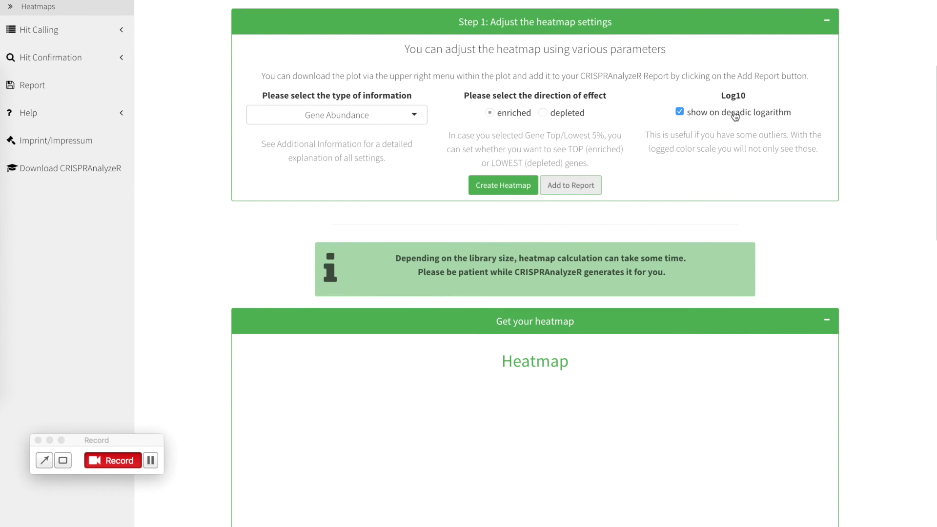
pyautogui.click(505, 189)
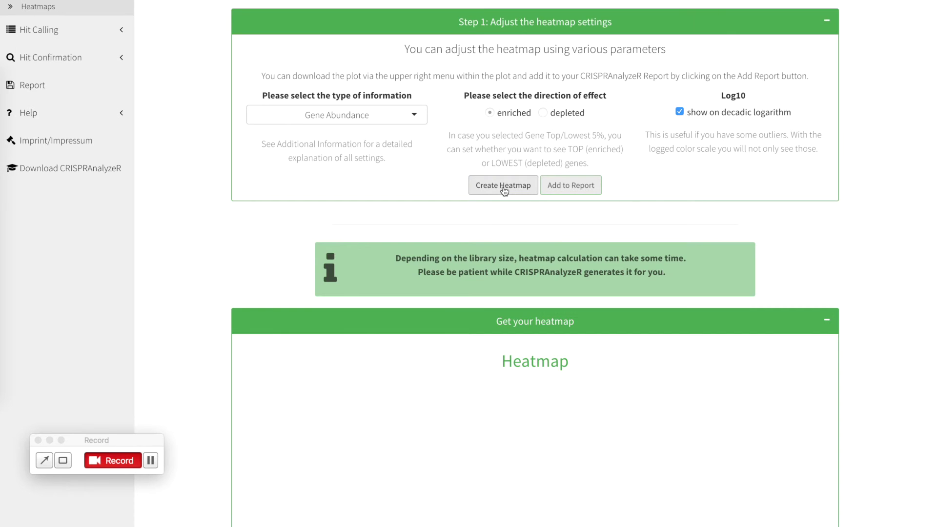
# - Generate the heatmap and review the log10 Gene Fraction result for PBS1, PBS2, TRAIL1 and TRAIL2
pyautogui.click(504, 190)
pyautogui.scroll(-2, 862, 229)
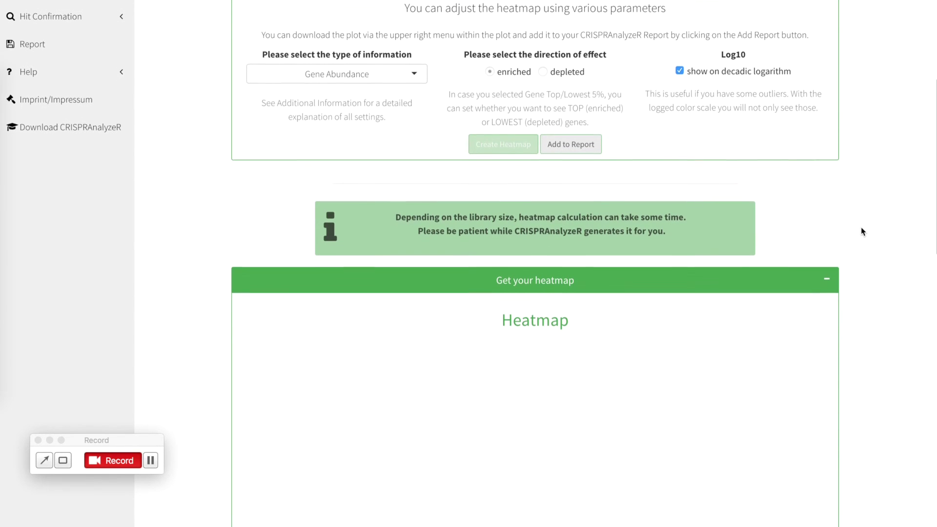
pyautogui.scroll(-1, 878, 254)
pyautogui.scroll(-1, 890, 272)
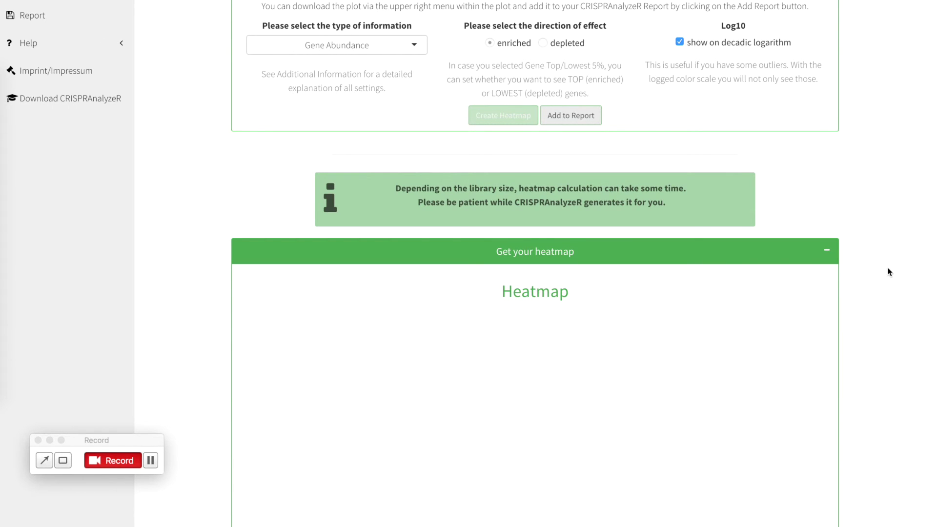
pyautogui.scroll(-1, 889, 272)
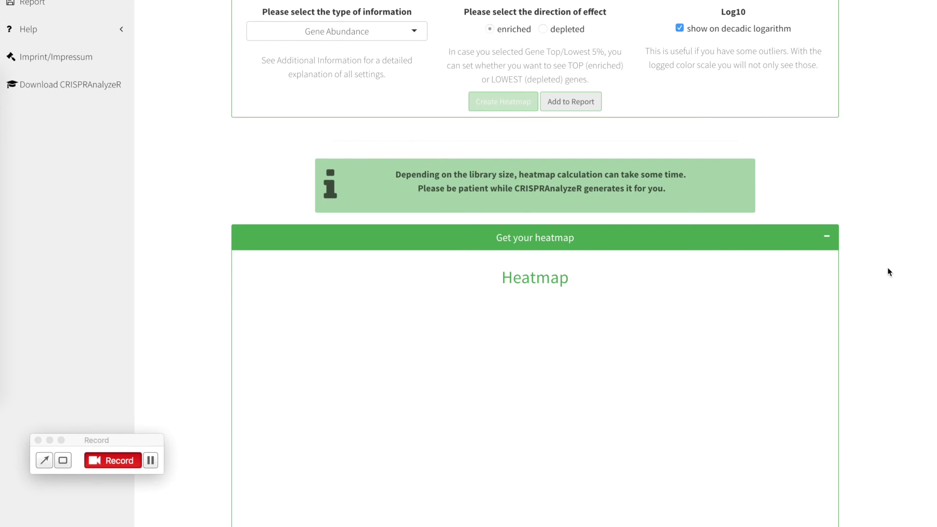
pyautogui.scroll(-9, 889, 272)
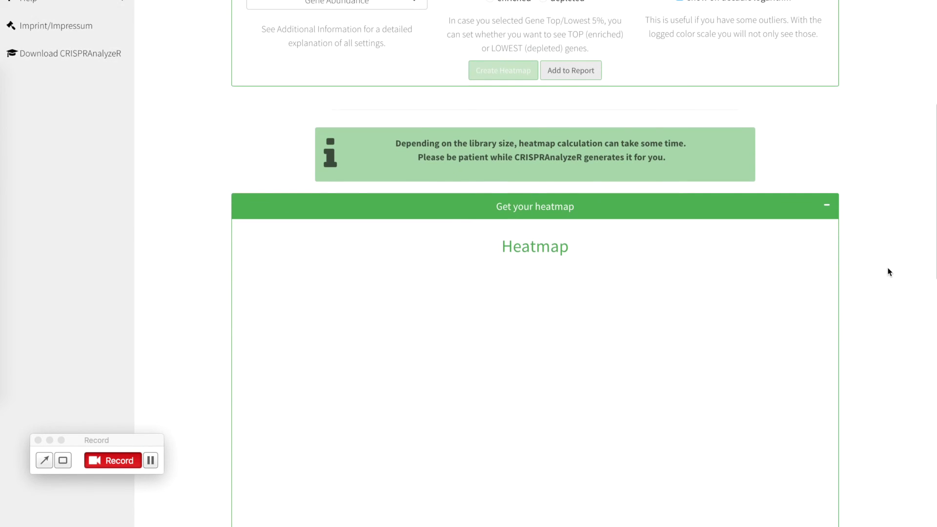
pyautogui.scroll(-3, 889, 272)
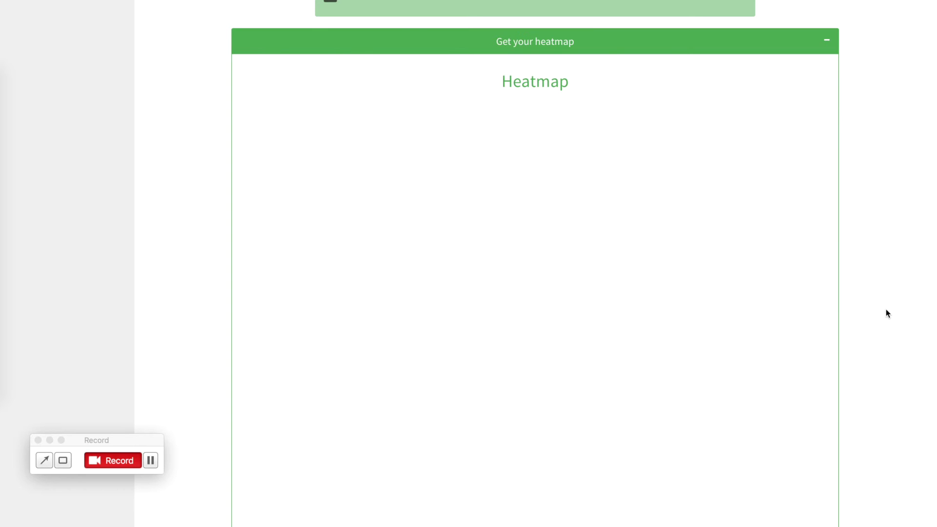
pyautogui.scroll(18, 886, 313)
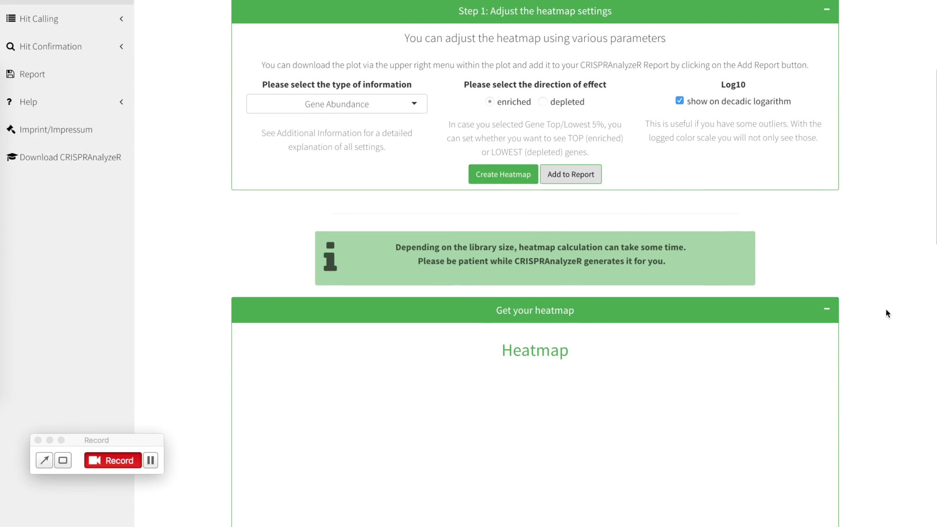
pyautogui.scroll(10, 886, 309)
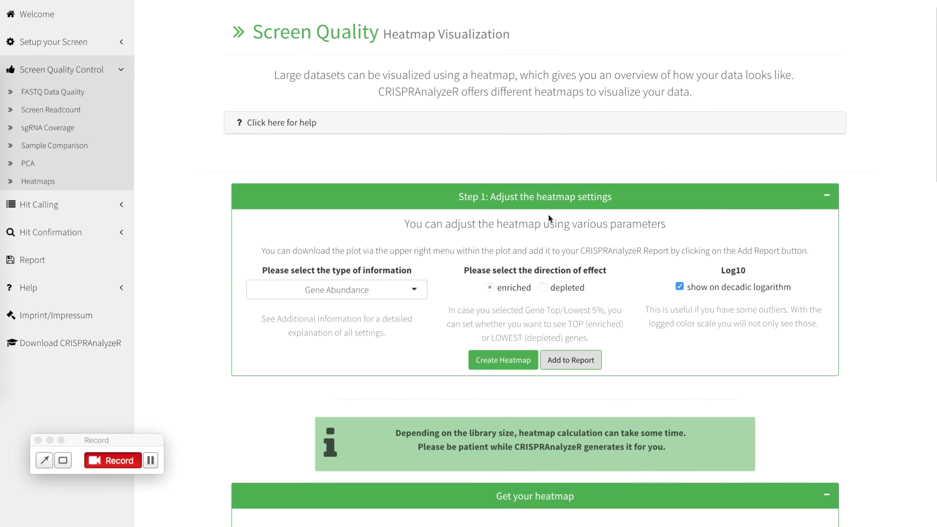
# - Read the heatmap help text, collapse it, and return to the rendered heatmap
pyautogui.click(304, 124)
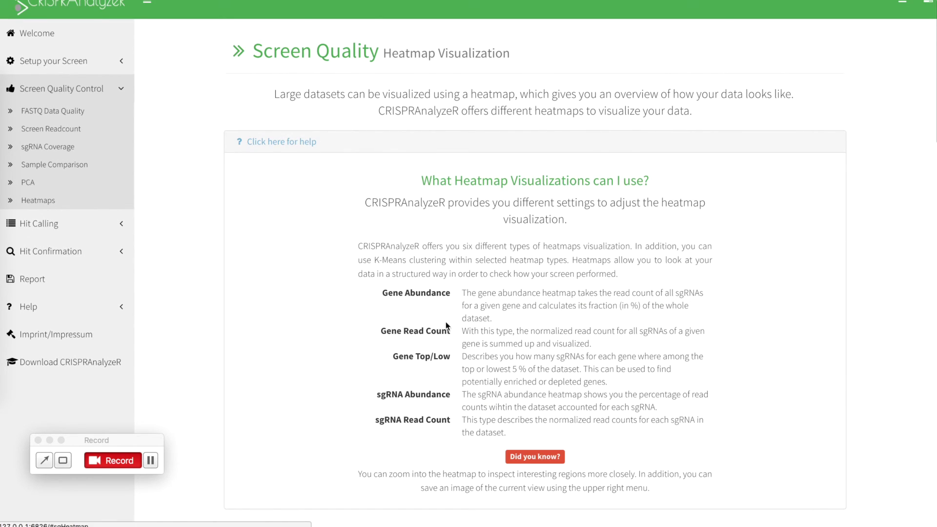
pyautogui.scroll(-5, 446, 321)
pyautogui.scroll(5, 446, 321)
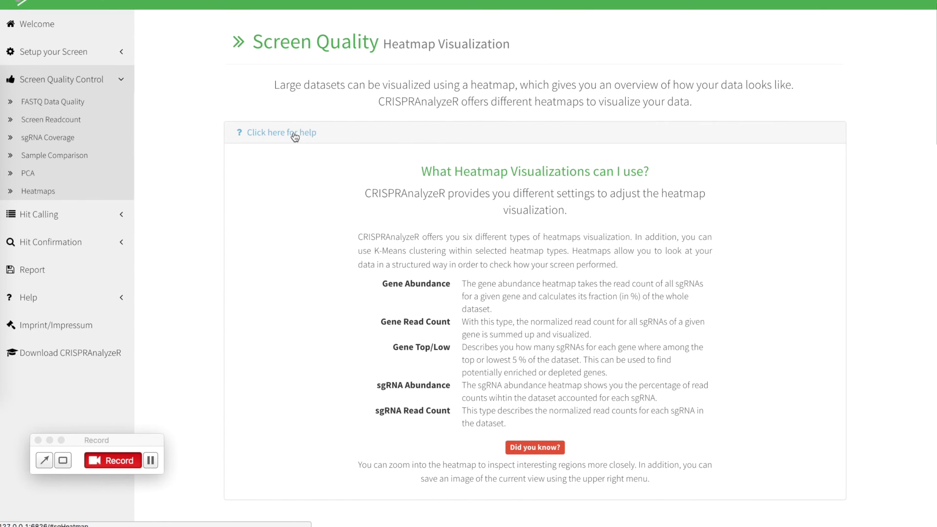
pyautogui.click(294, 137)
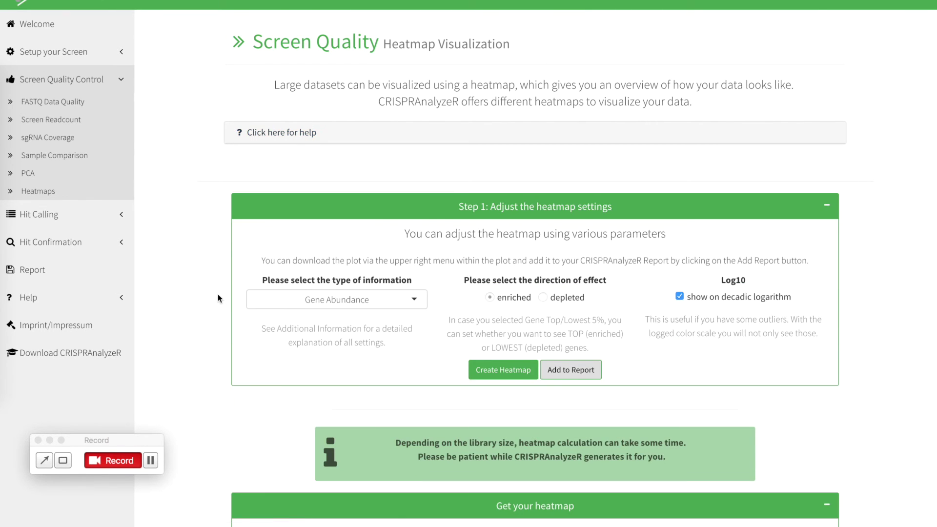
pyautogui.scroll(-2, 217, 294)
pyautogui.scroll(-3, 218, 293)
# - Download the zoomed log10 Gene Fraction heatmap as a PNG image
pyautogui.scroll(-3, 205, 356)
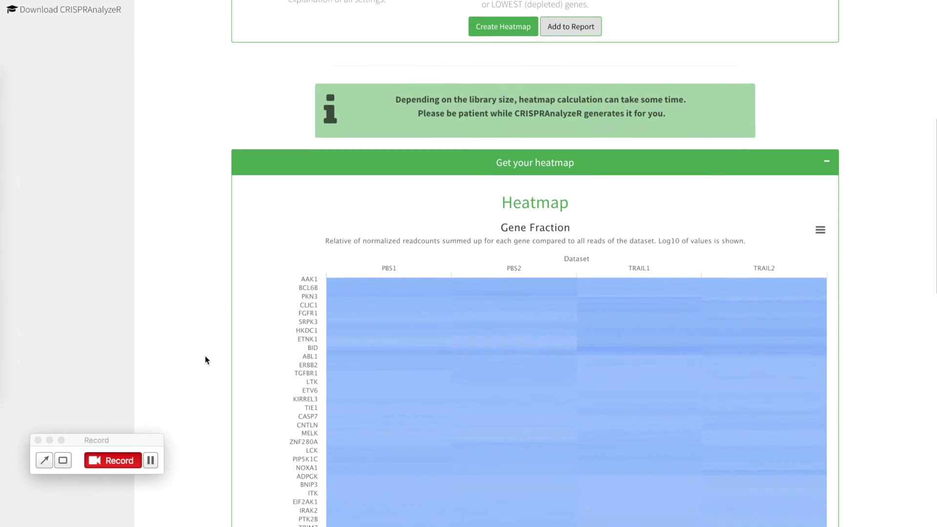
pyautogui.scroll(-4, 231, 367)
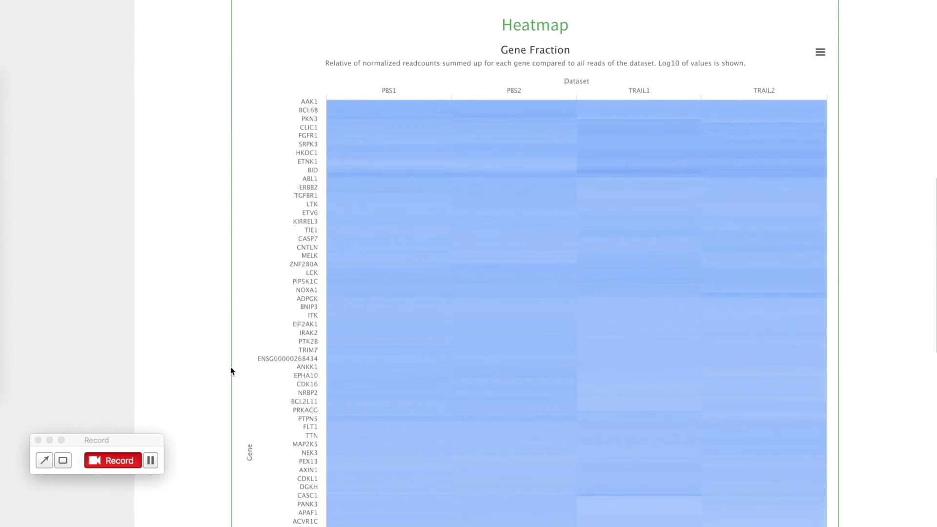
pyautogui.scroll(5, 231, 367)
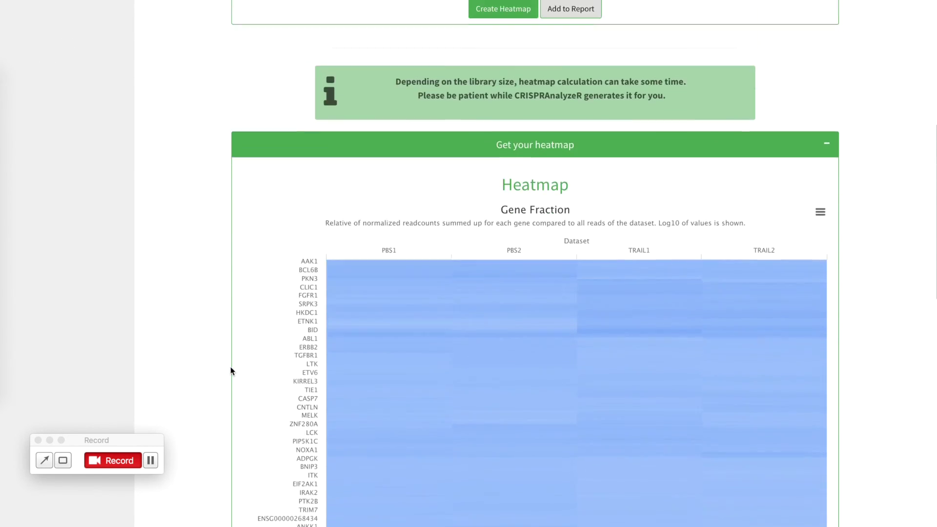
pyautogui.scroll(4, 251, 306)
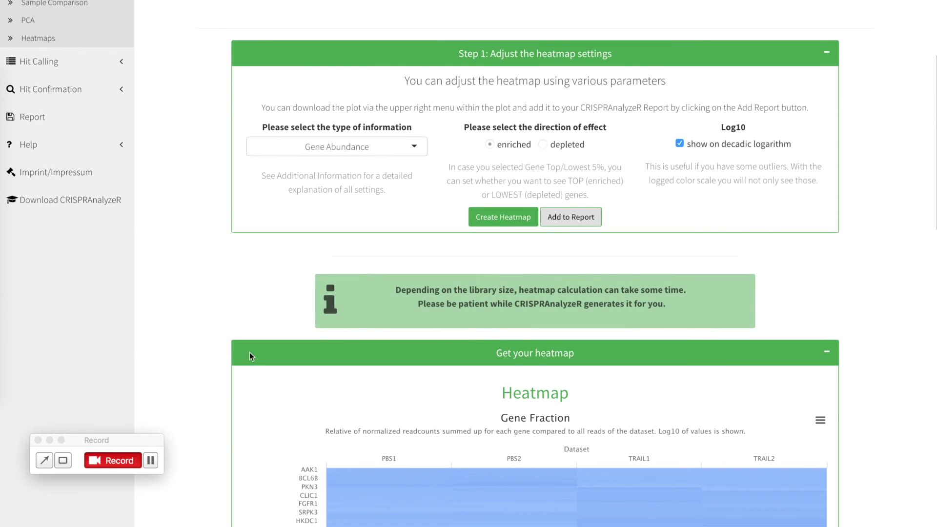
pyautogui.scroll(-5, 250, 353)
pyautogui.scroll(-5, 250, 352)
pyautogui.scroll(2, 250, 352)
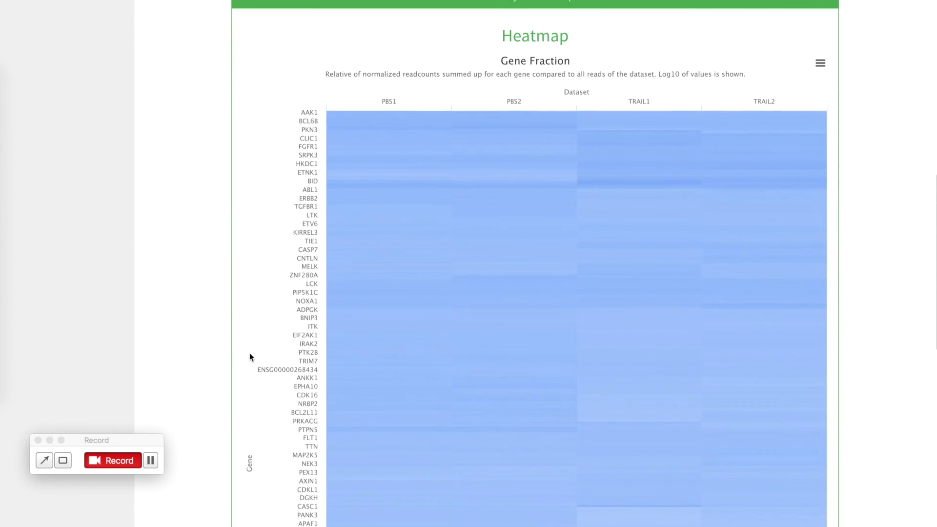
pyautogui.scroll(-2, 250, 353)
pyautogui.scroll(-3, 474, 158)
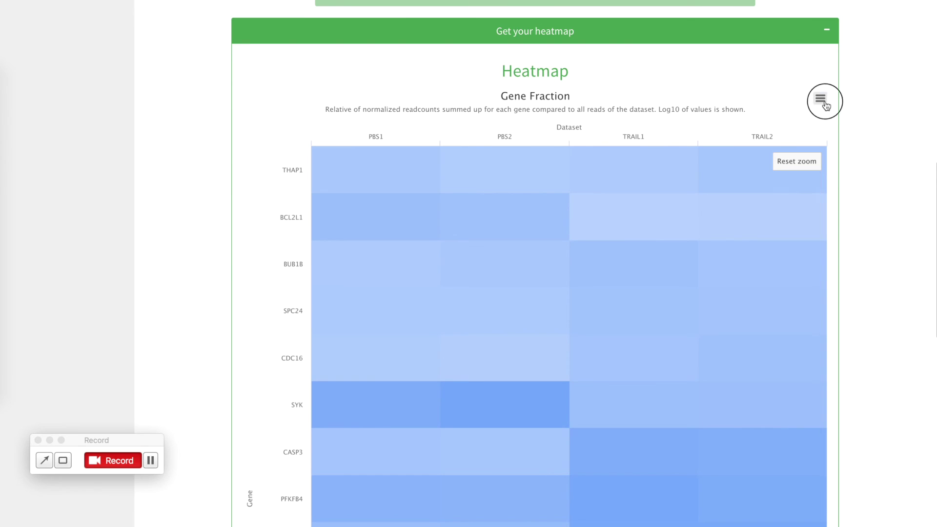
pyautogui.click(820, 98)
pyautogui.click(766, 155)
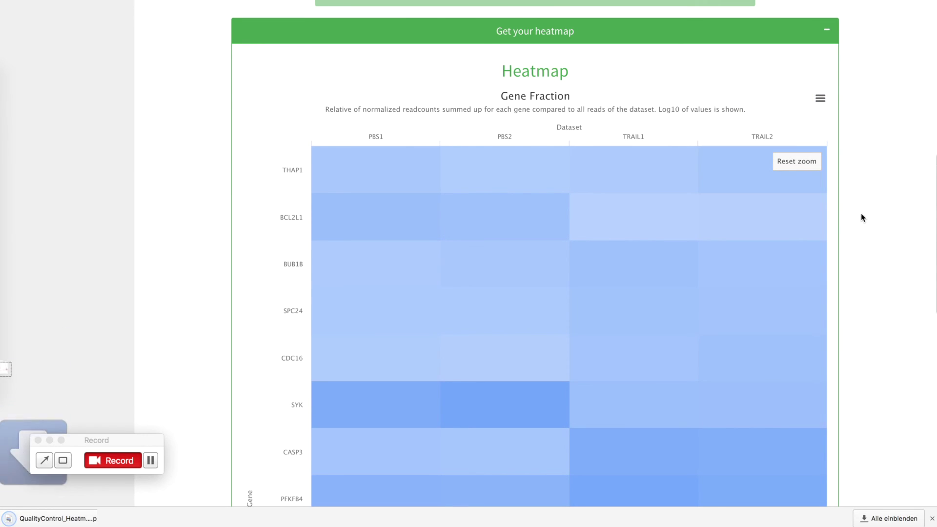
# - Reset the heatmap zoom so all genes are shown again
pyautogui.scroll(-2, 859, 227)
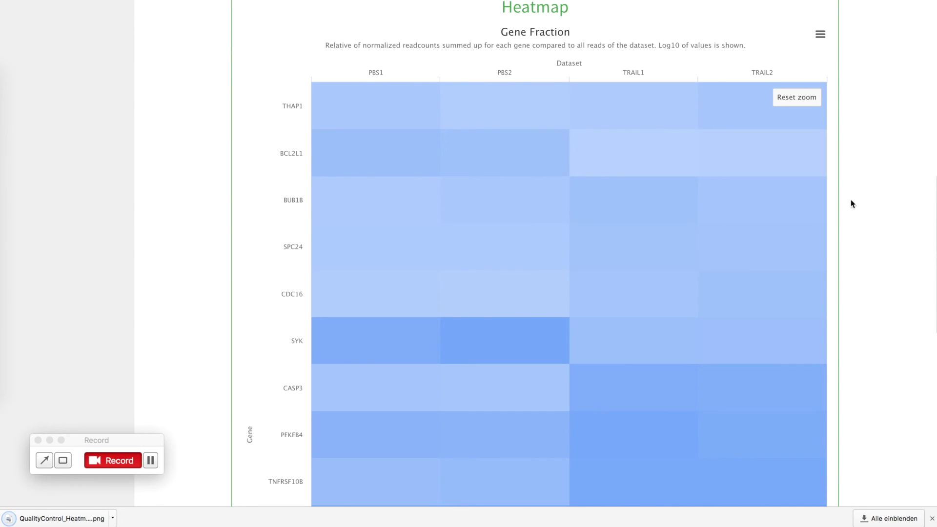
pyautogui.click(805, 103)
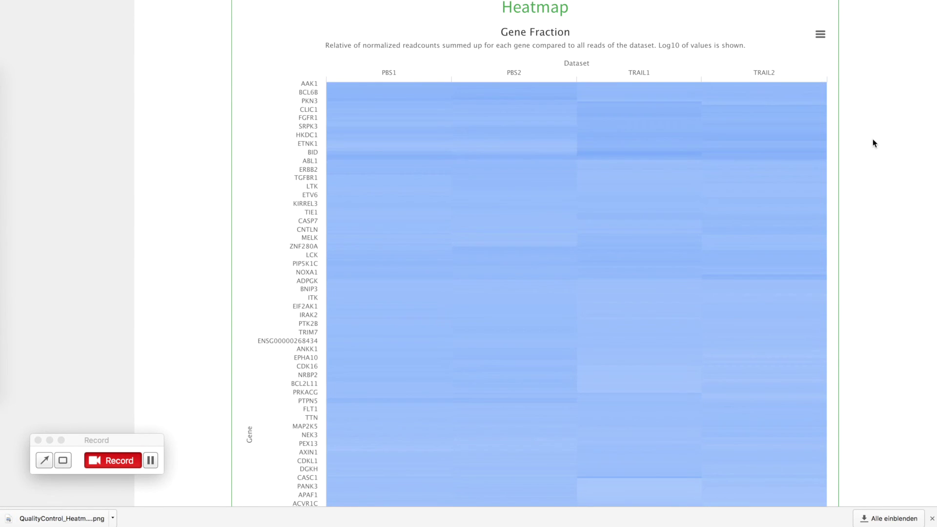
pyautogui.scroll(-3, 872, 139)
pyautogui.scroll(5, 872, 138)
pyautogui.scroll(5, 757, 116)
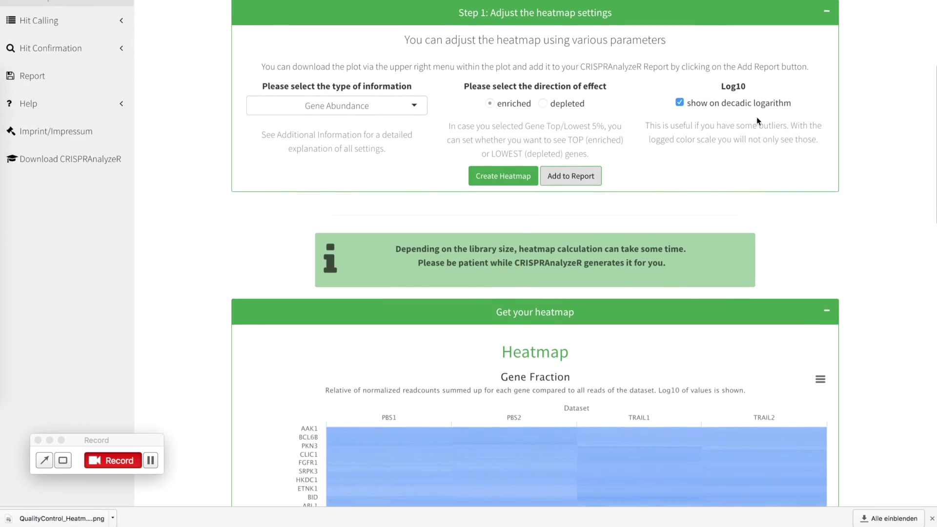
# - Add the log10 heatmap to the report and turn off the decadic logarithm option
pyautogui.click(738, 120)
pyautogui.click(510, 198)
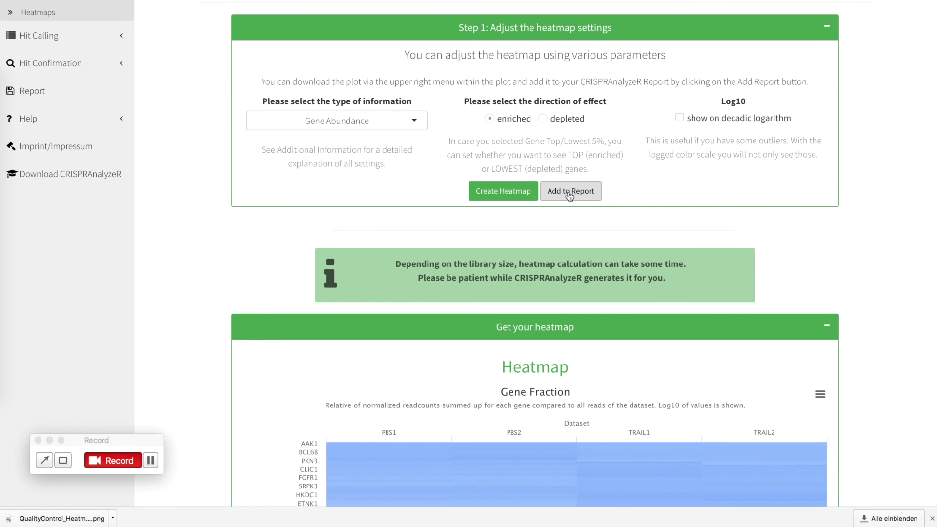
pyautogui.click(680, 119)
pyautogui.click(569, 193)
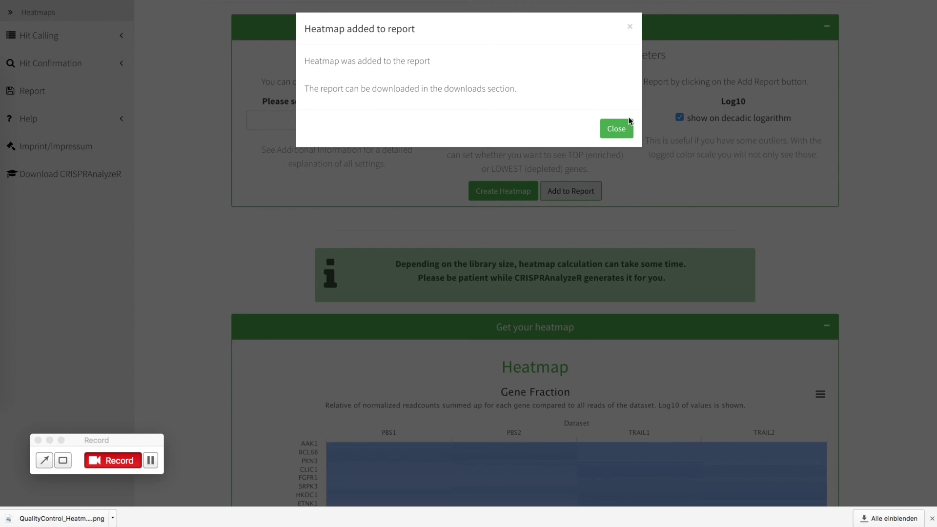
pyautogui.click(616, 128)
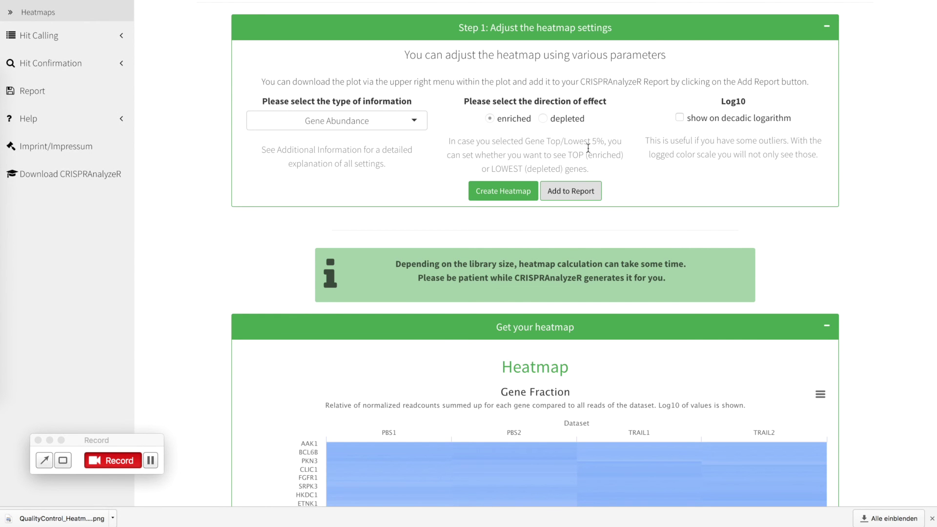
# - Recreate the Gene Abundance heatmap on a linear scale and review the redrawn result
pyautogui.click(503, 191)
pyautogui.scroll(-1, 847, 272)
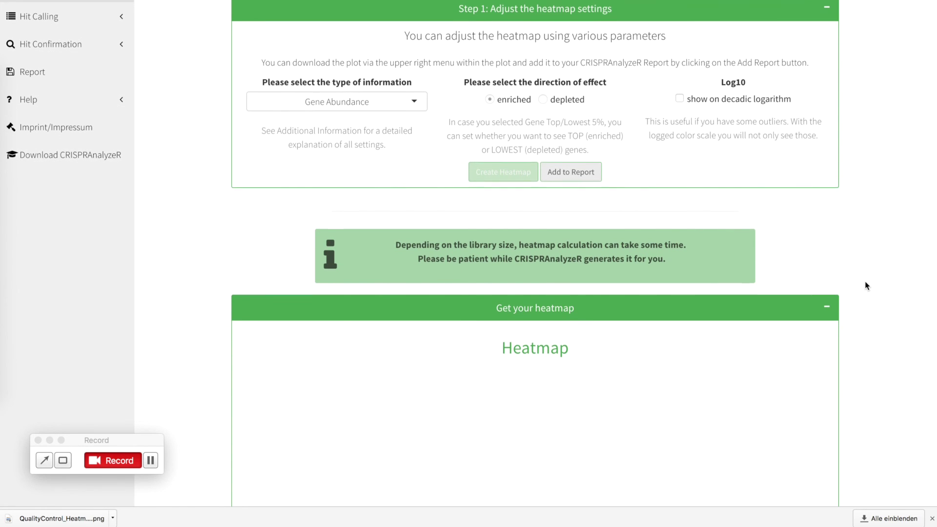
pyautogui.scroll(-2, 865, 282)
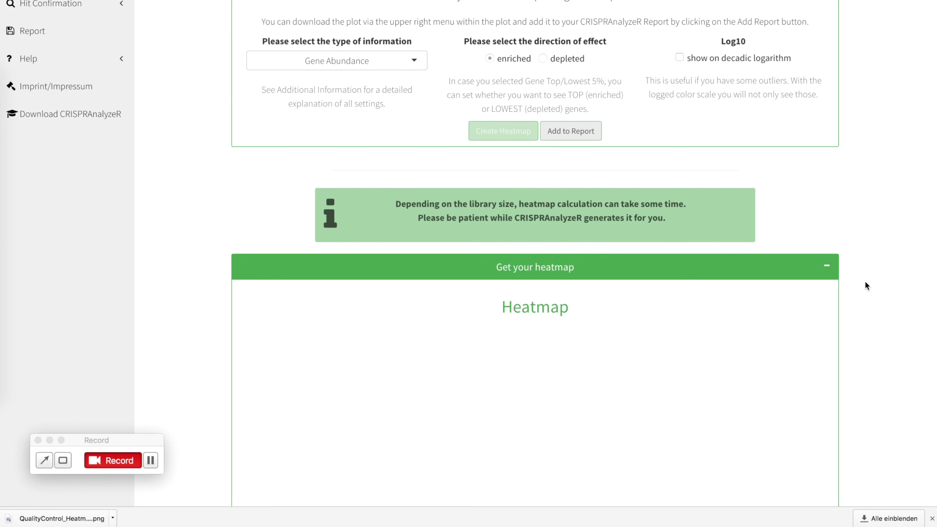
pyautogui.scroll(-1, 866, 283)
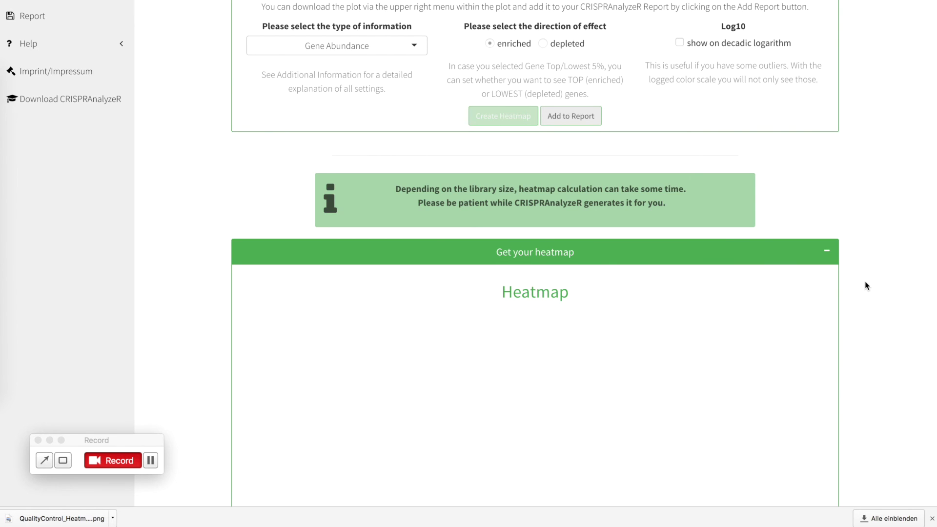
pyautogui.scroll(-3, 866, 285)
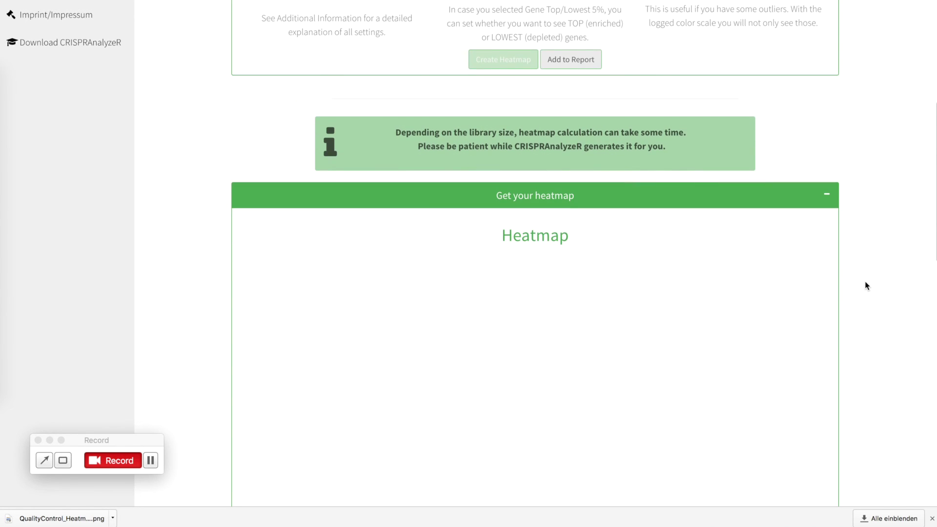
pyautogui.scroll(-1, 866, 286)
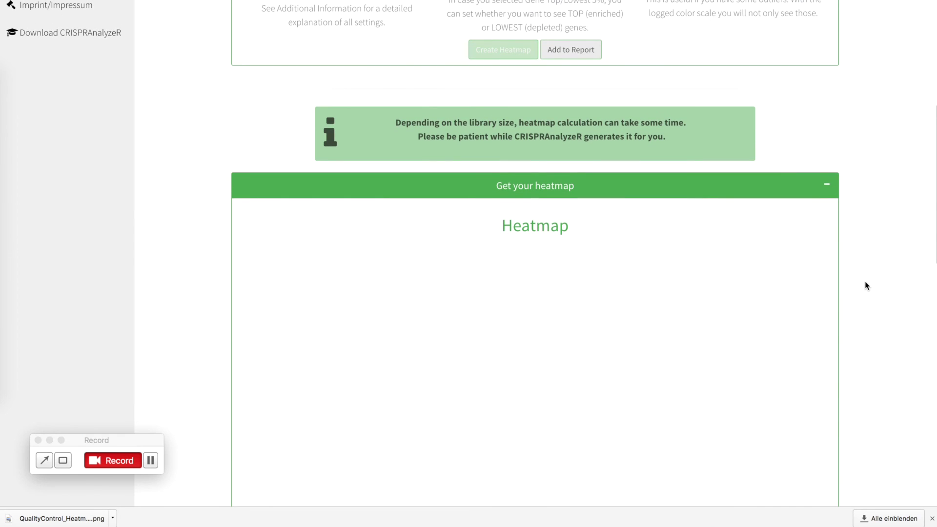
pyautogui.scroll(-3, 866, 283)
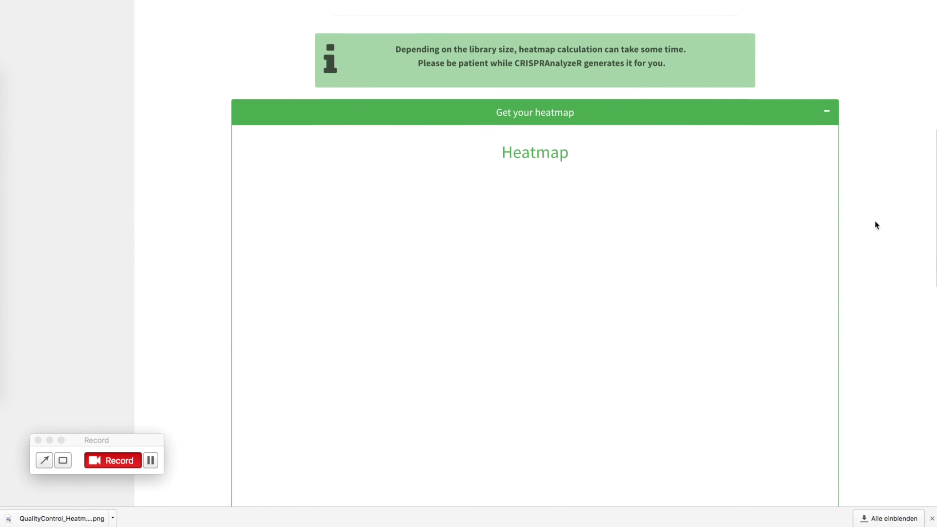
pyautogui.scroll(-5, 873, 205)
# - Zoom the linear heatmap in on its bottom gene rows, such as CASP8 and FADD
pyautogui.scroll(-5, 874, 207)
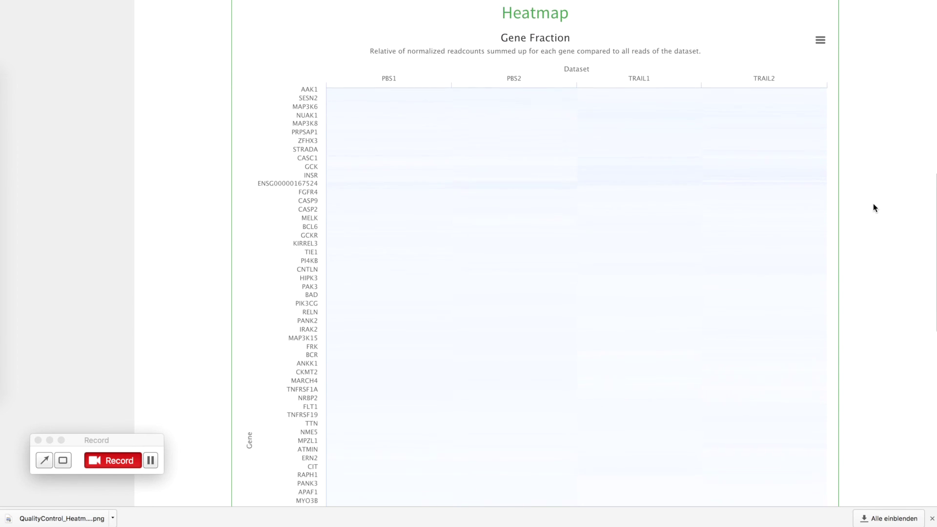
pyautogui.scroll(-10, 873, 205)
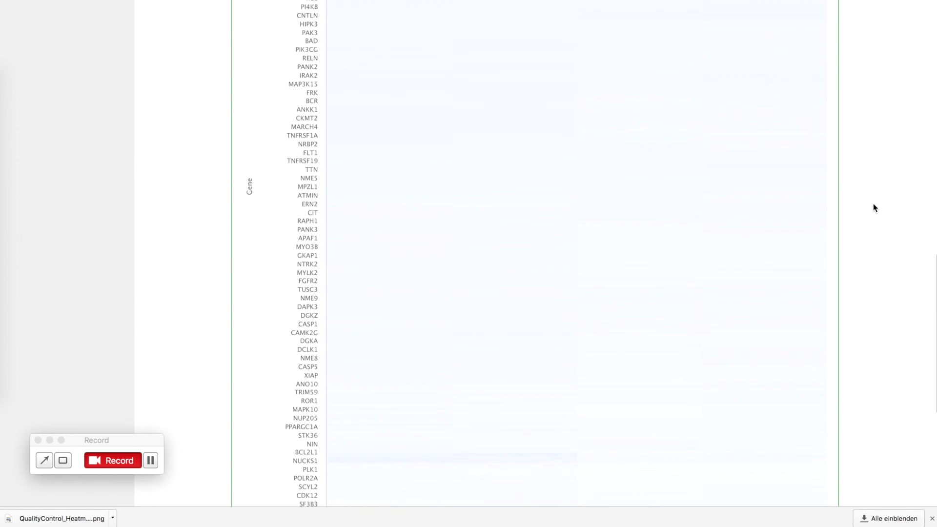
pyautogui.scroll(1, 873, 204)
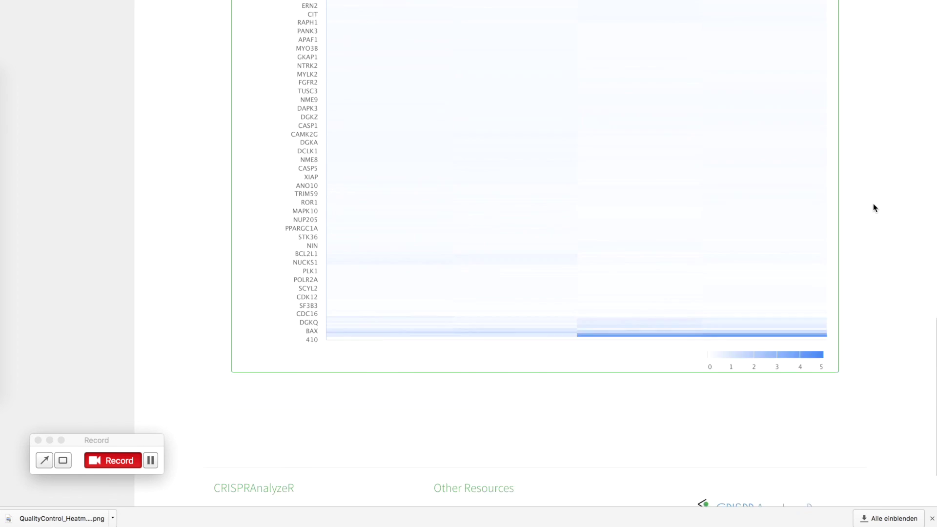
pyautogui.scroll(-2, 874, 203)
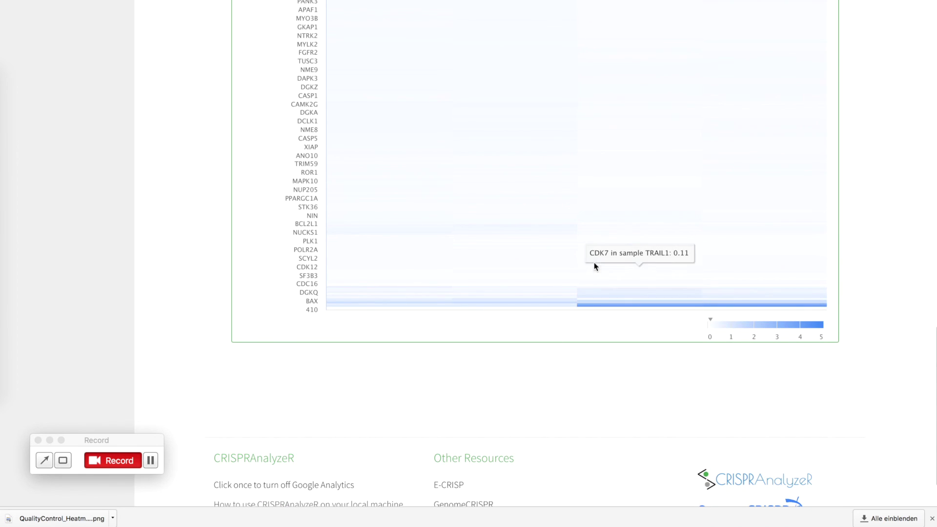
pyautogui.moveTo(588, 276); pyautogui.dragTo(589, 326)
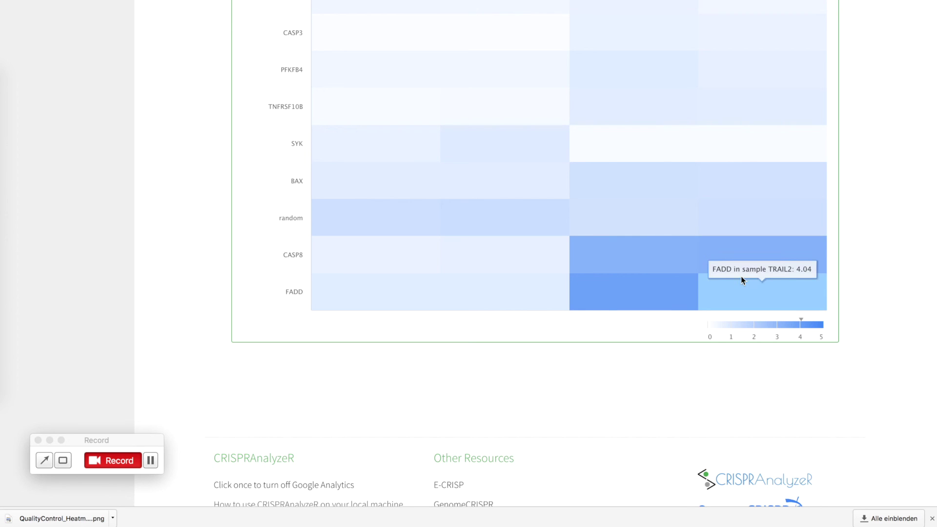
# - Add the zoomed linear heatmap to the report and dismiss the confirmation
pyautogui.scroll(10, 860, 246)
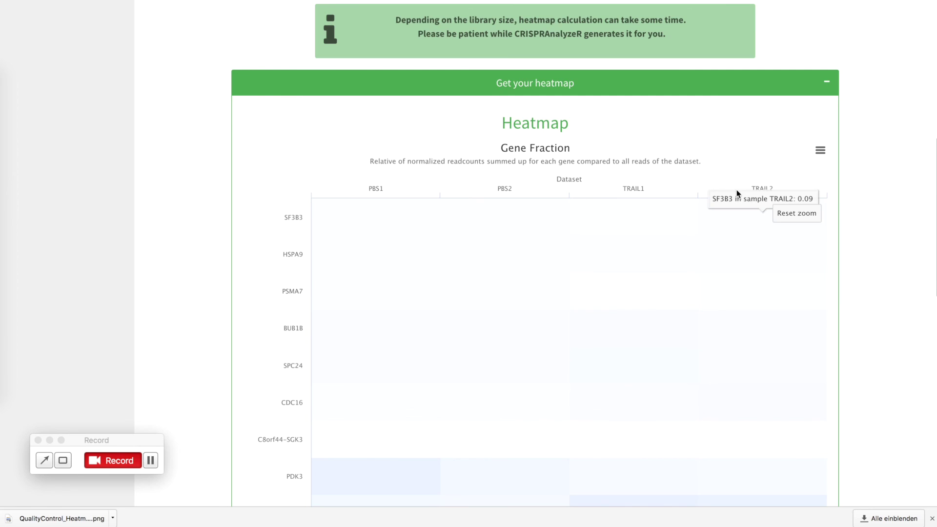
pyautogui.scroll(3, 658, 110)
pyautogui.click(585, 95)
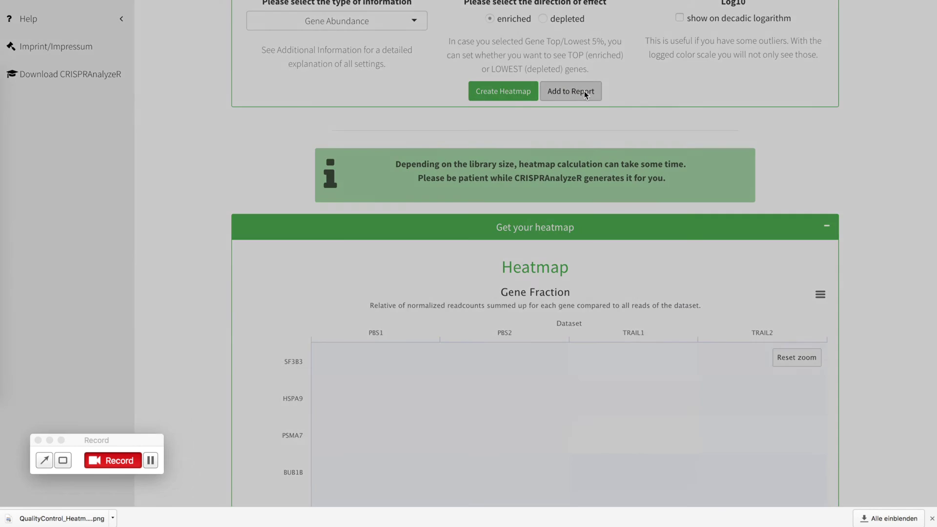
pyautogui.click(626, 129)
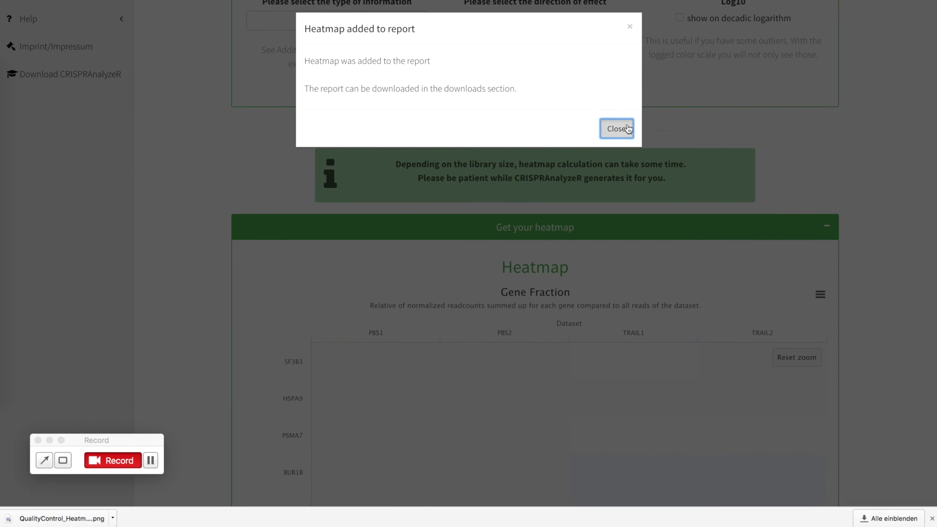